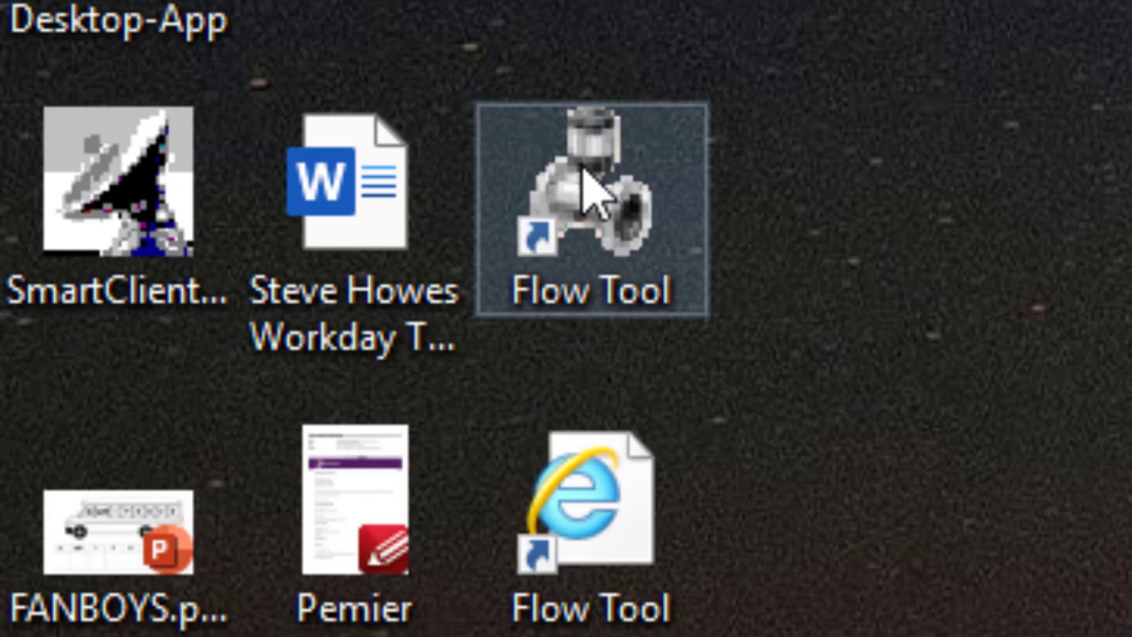
Launch Flow Tool and add a flow meter named 'Steve' with Modbus/IrDA and automatic configuration
double_click(590, 184)
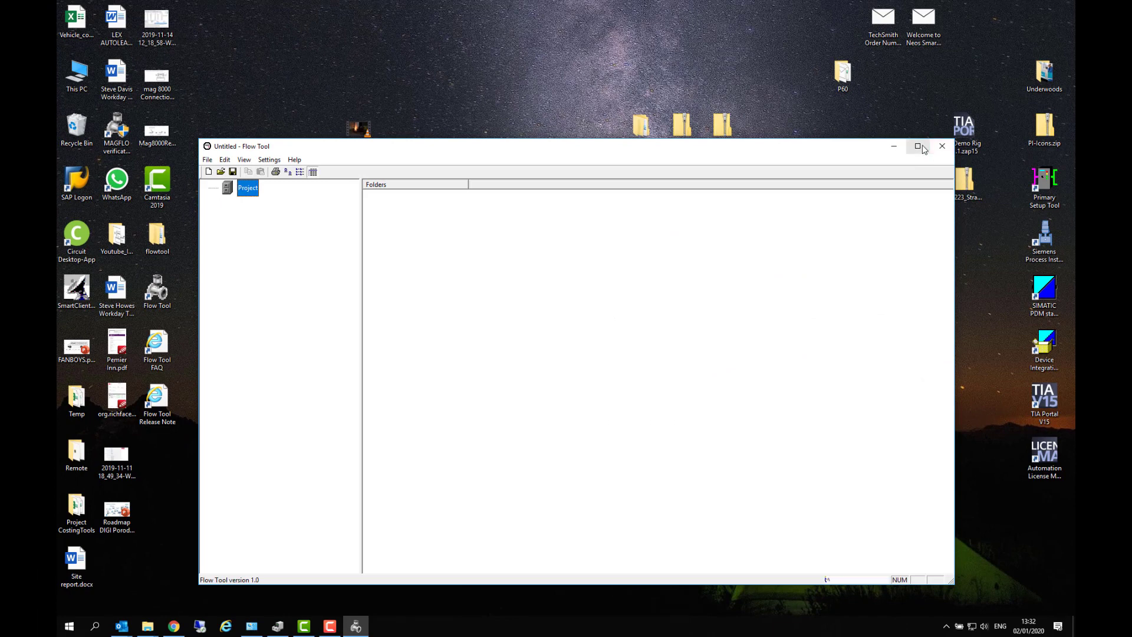
click(914, 144)
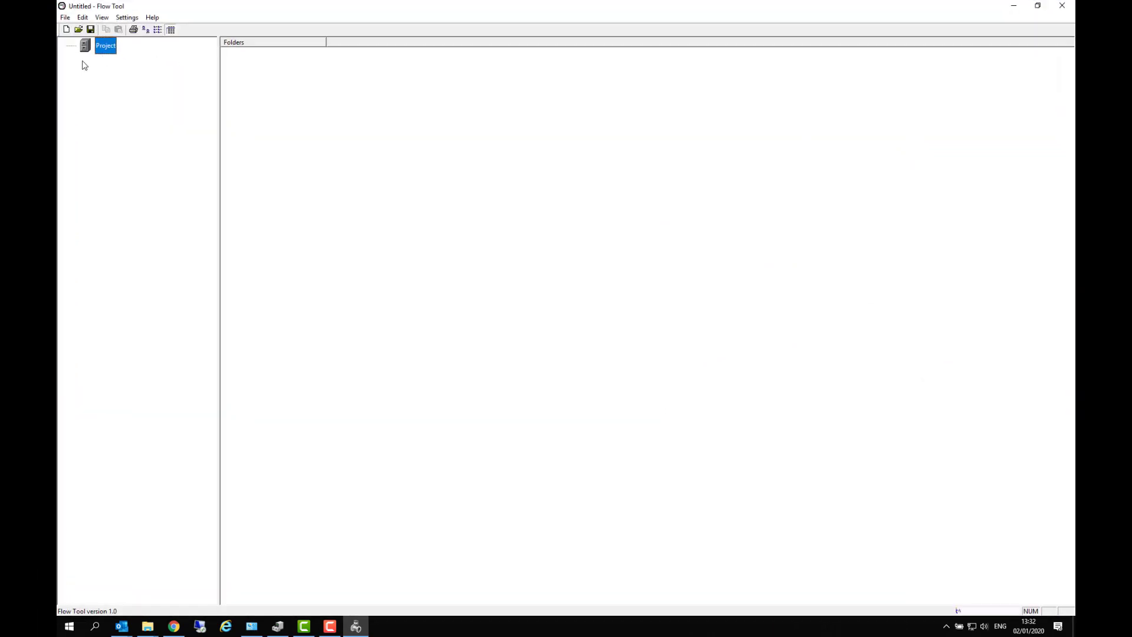
right_click(102, 49)
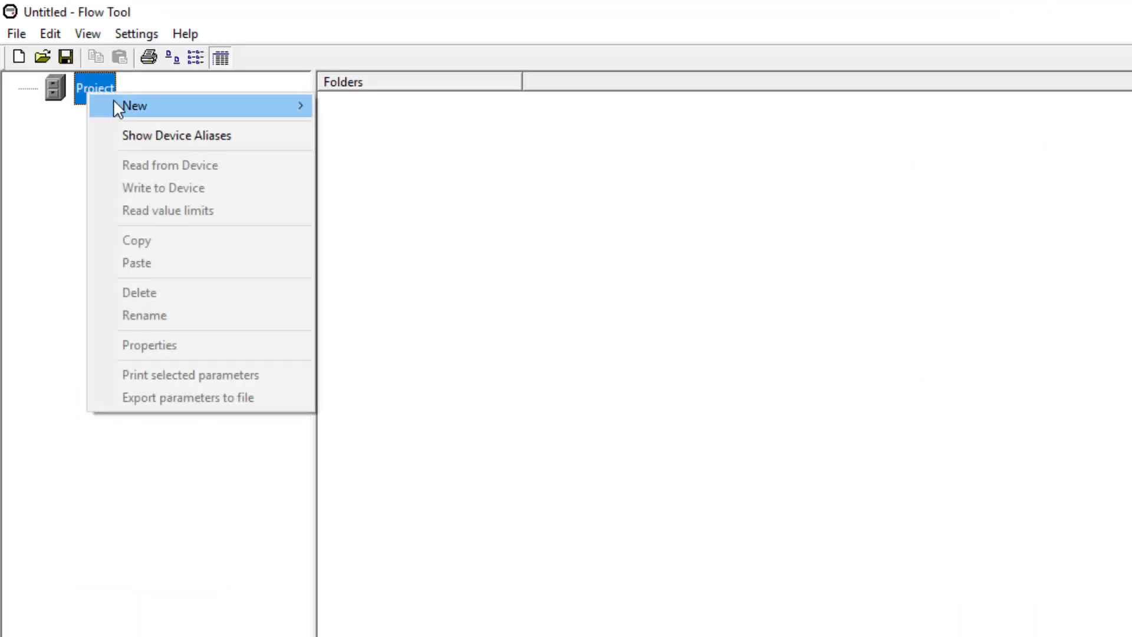
mouse_move(117, 110)
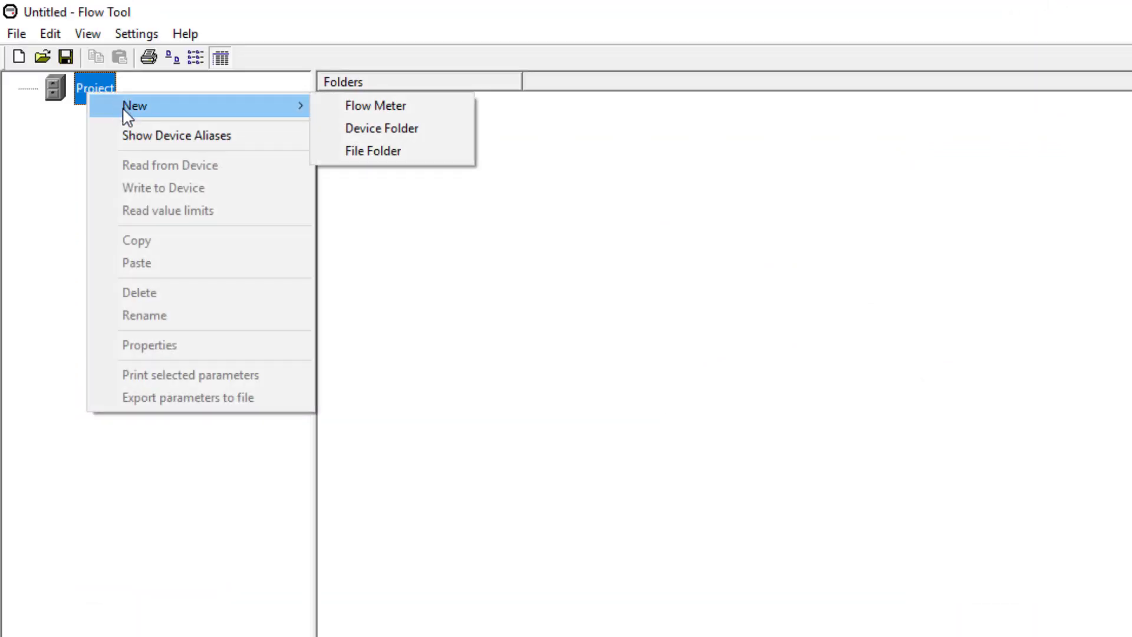
click(383, 107)
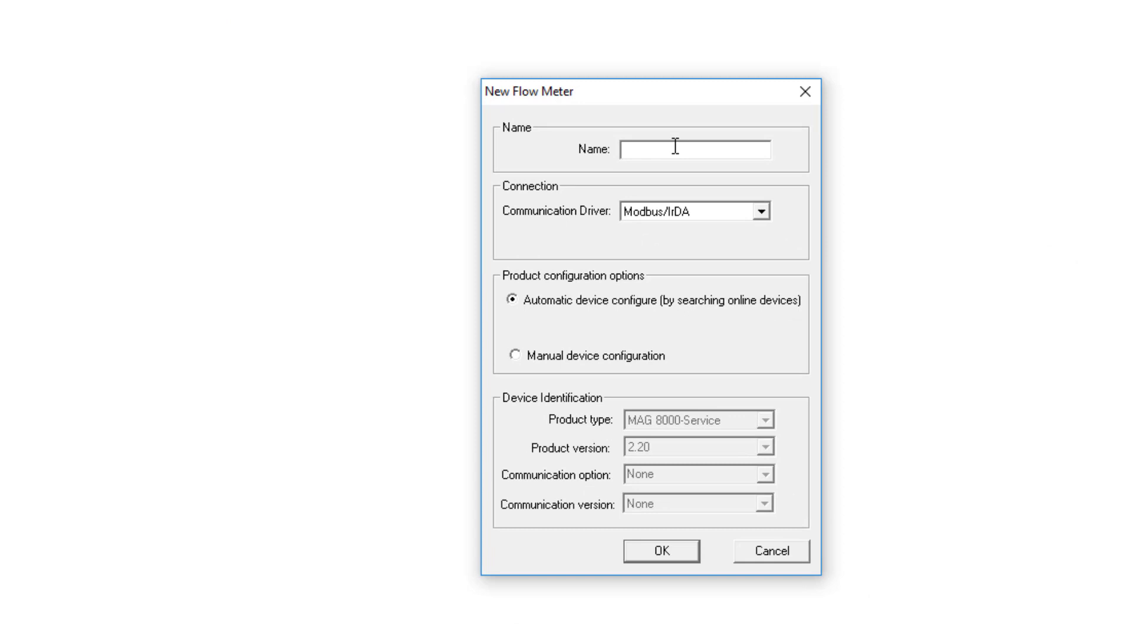
text(Steve)
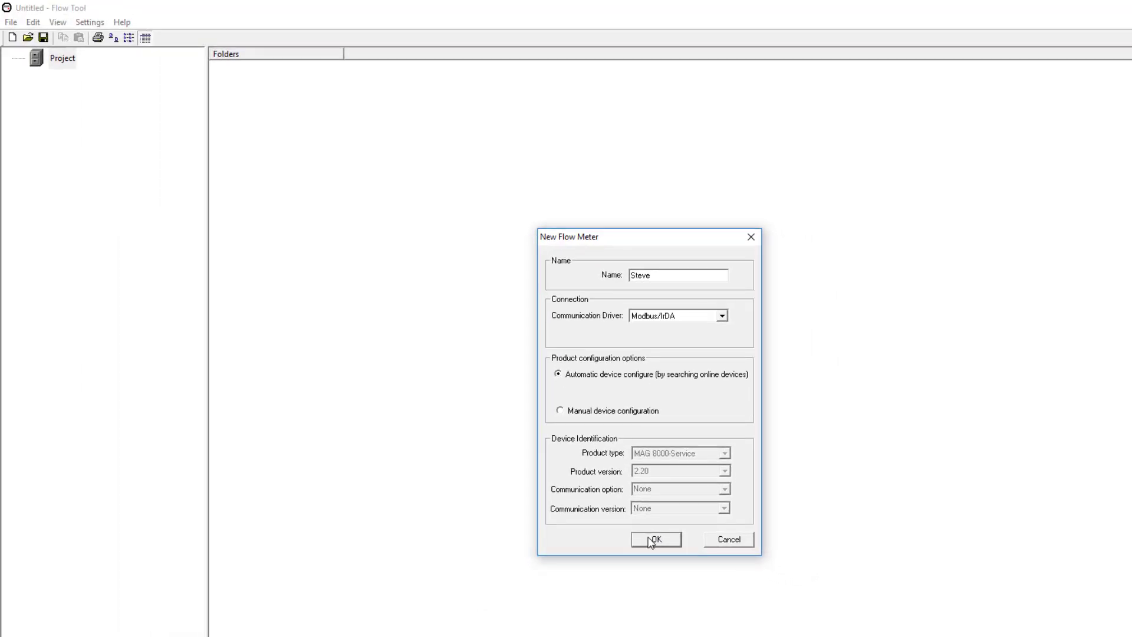
click(654, 539)
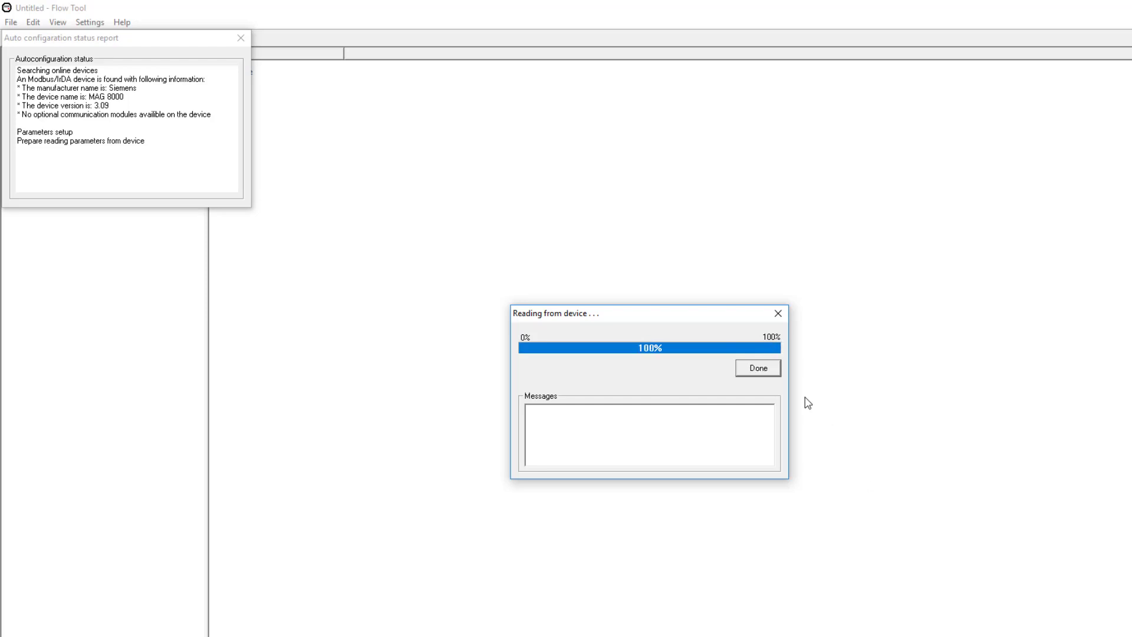
Dismiss the reading report and show the Steve meter's Product ID parameters under All Parameters
click(760, 368)
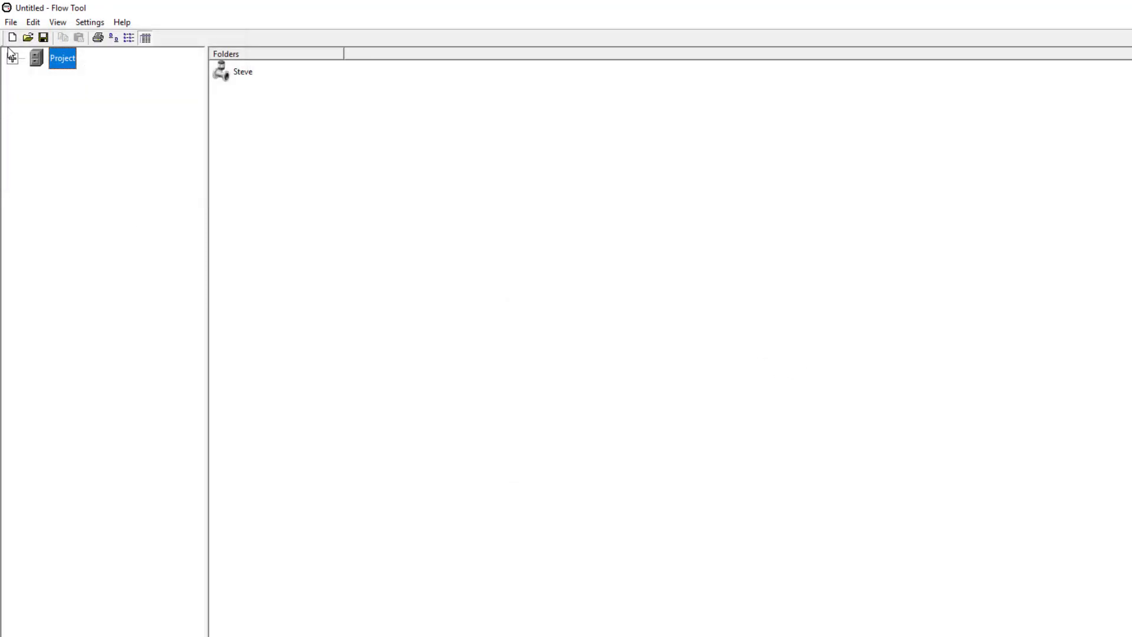
click(12, 58)
click(36, 80)
click(60, 102)
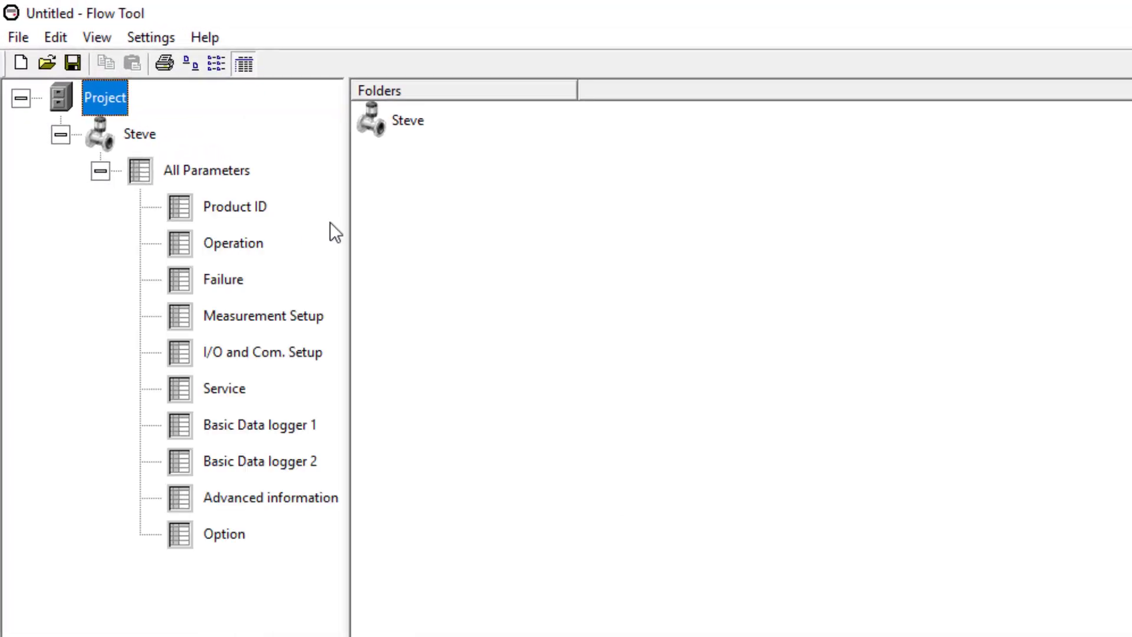
drag(353, 223, 425, 225)
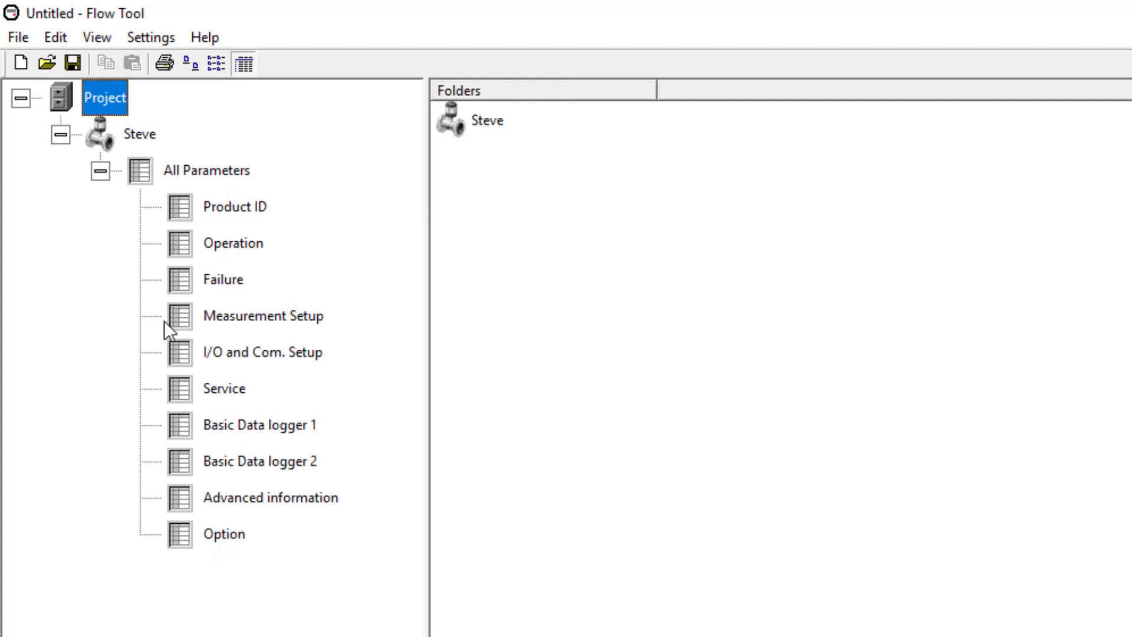
click(229, 213)
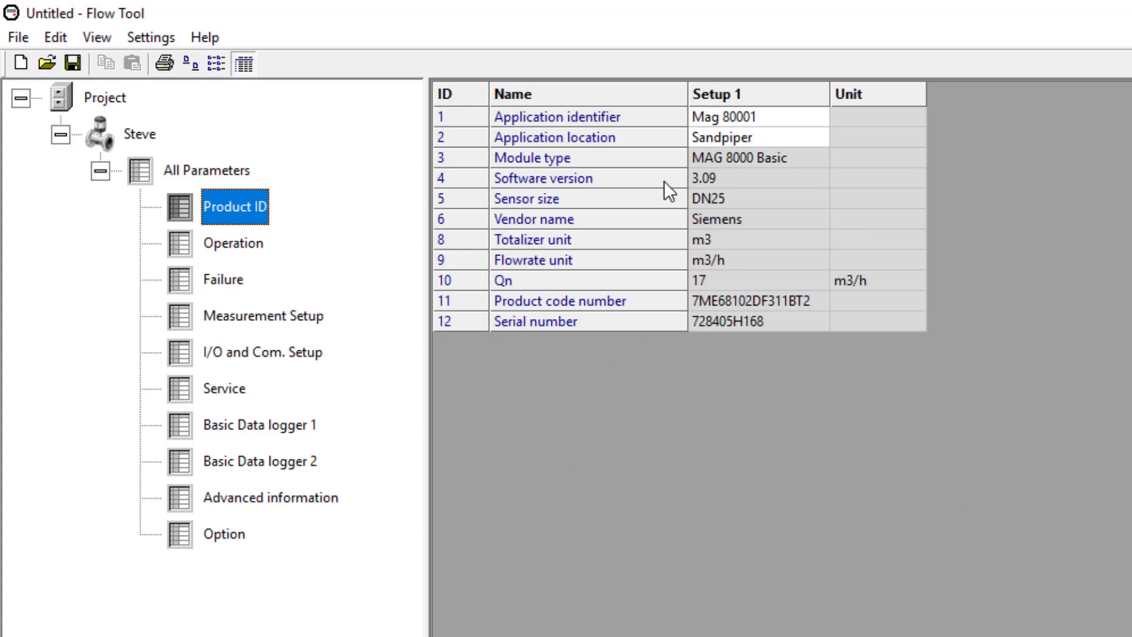
Change the Application identifier from 'Mag 80001' to 'Mag 8000'
double_click(766, 117)
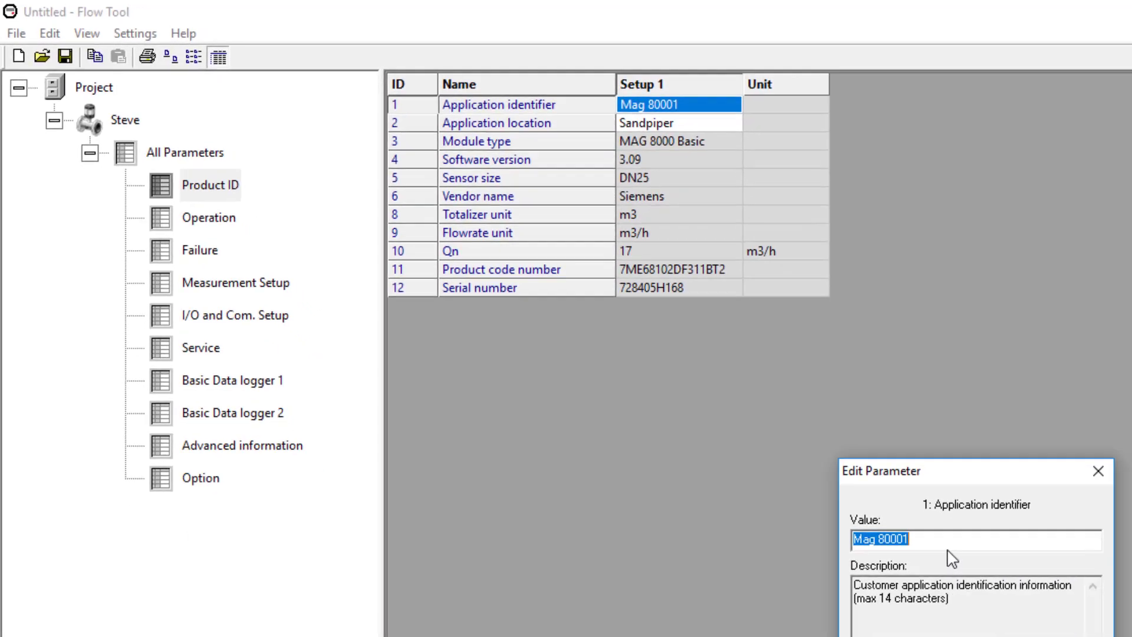
click(949, 546)
key(BackSpace)
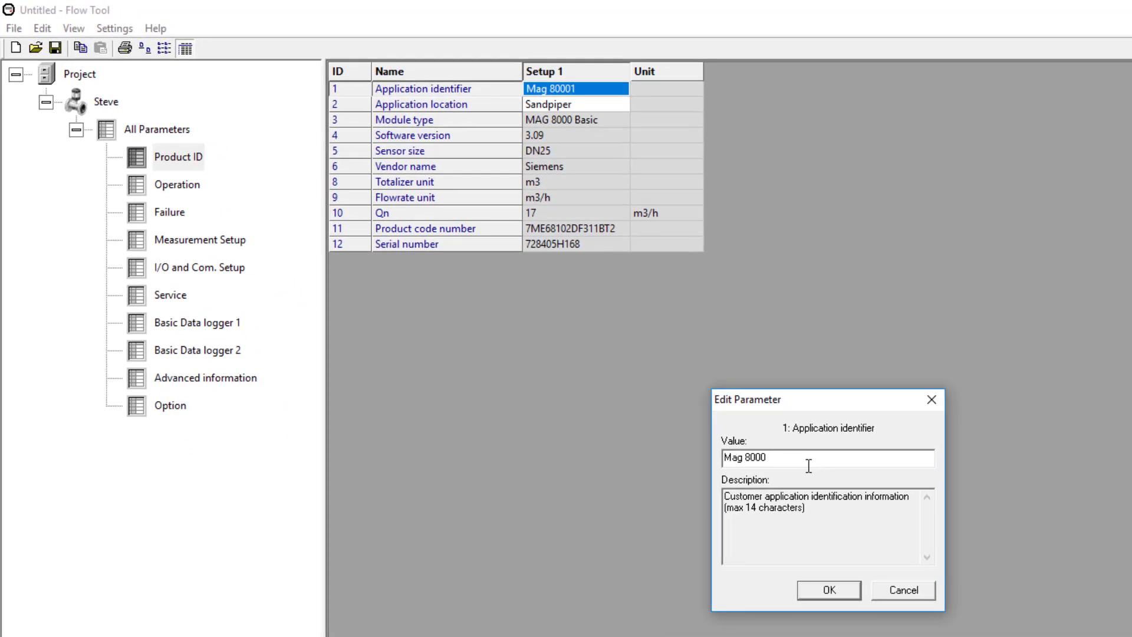
click(847, 596)
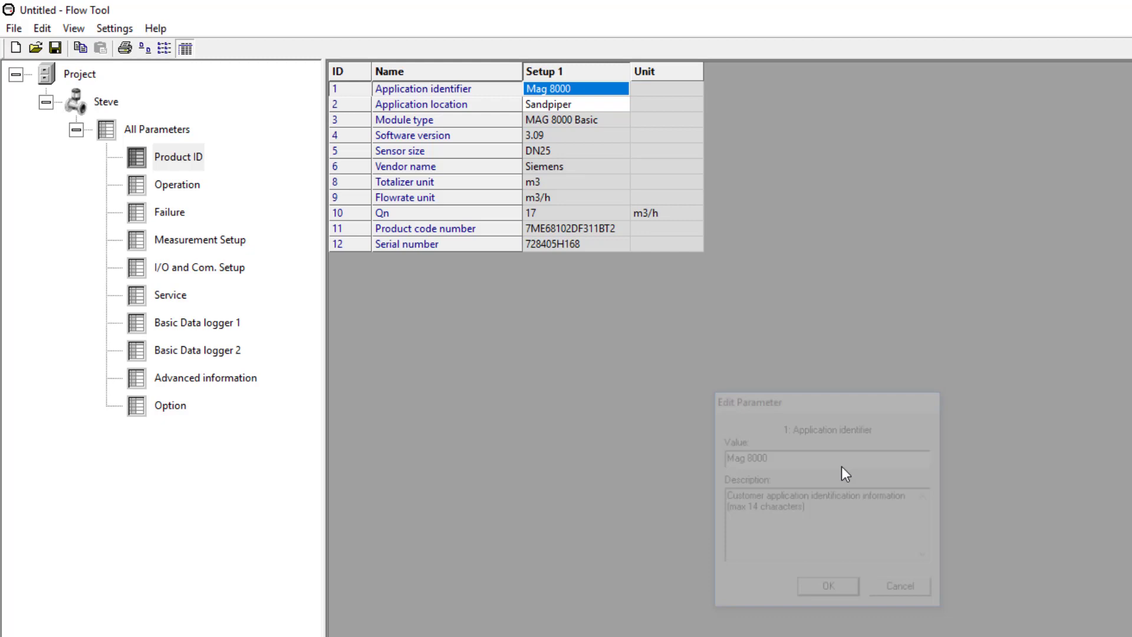
Change the Application location to 'Sandpiper Clos' and select both edited values
double_click(597, 104)
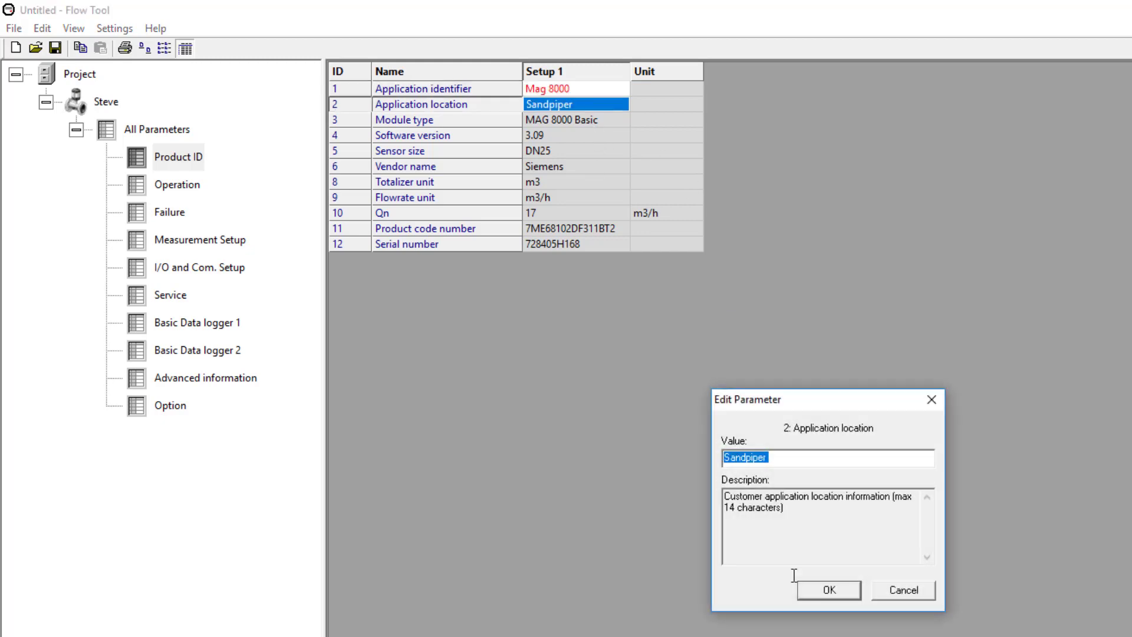
click(784, 458)
text(Clos)
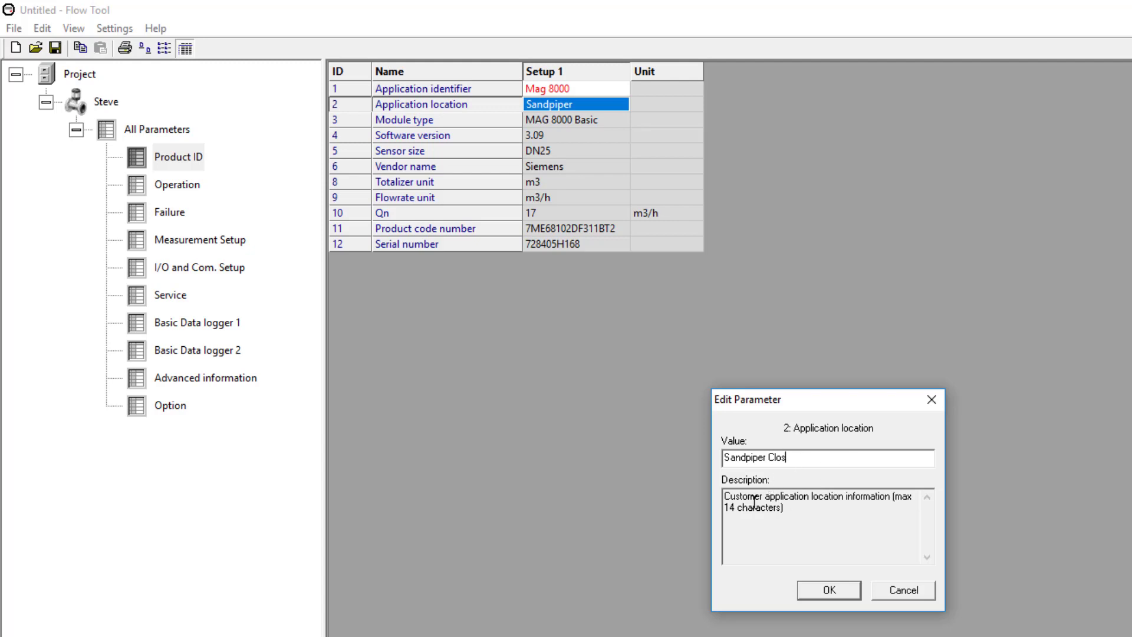
click(830, 592)
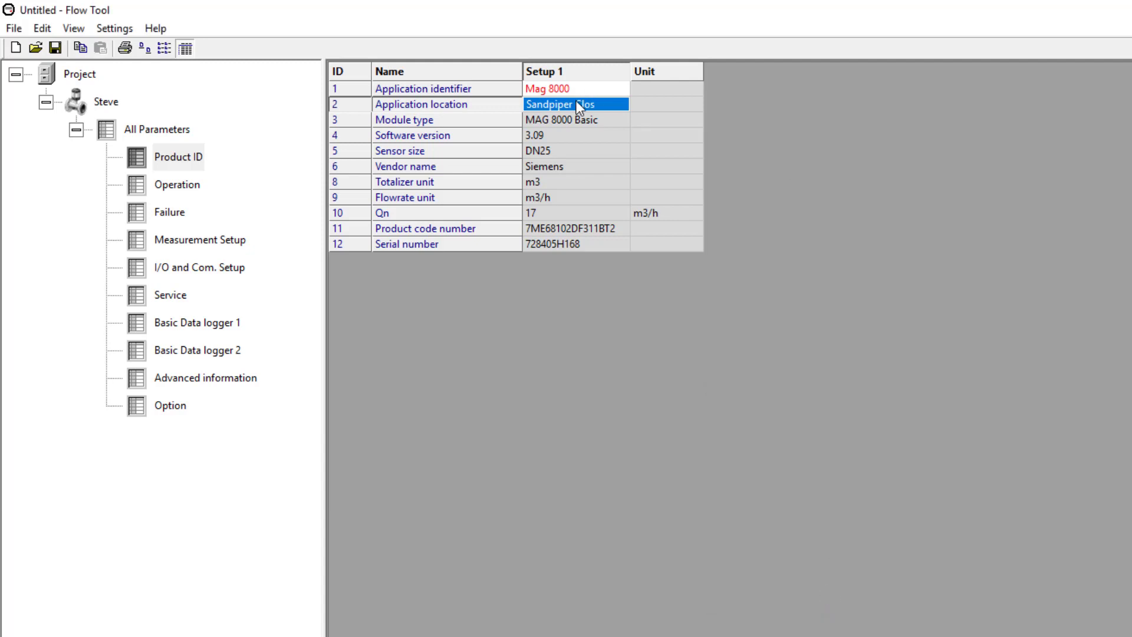
click(543, 120)
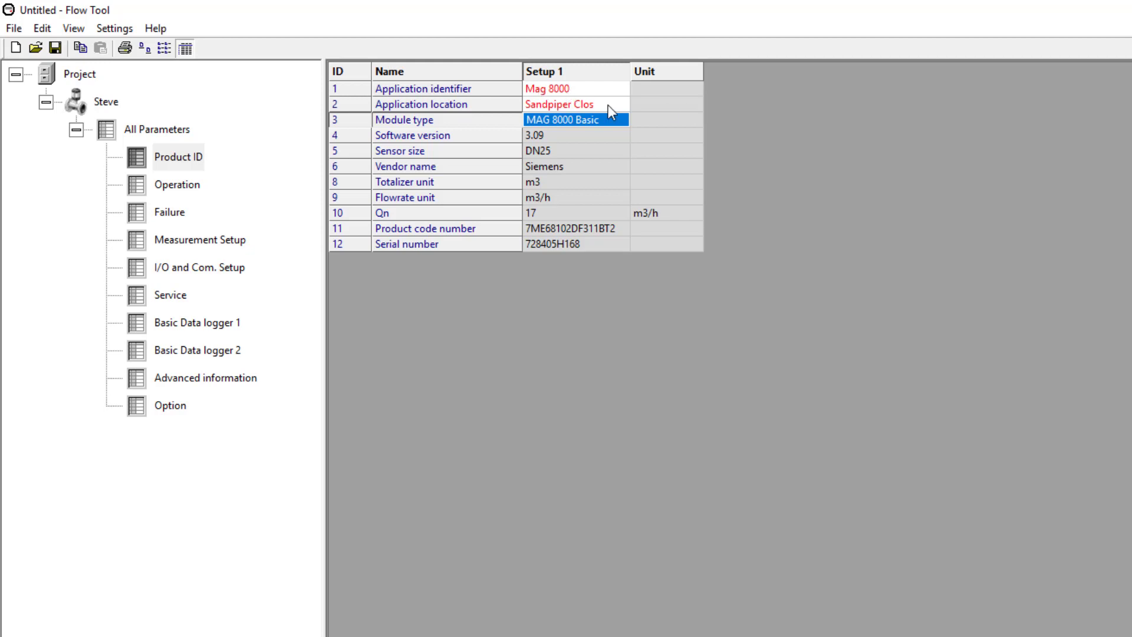
click(583, 88)
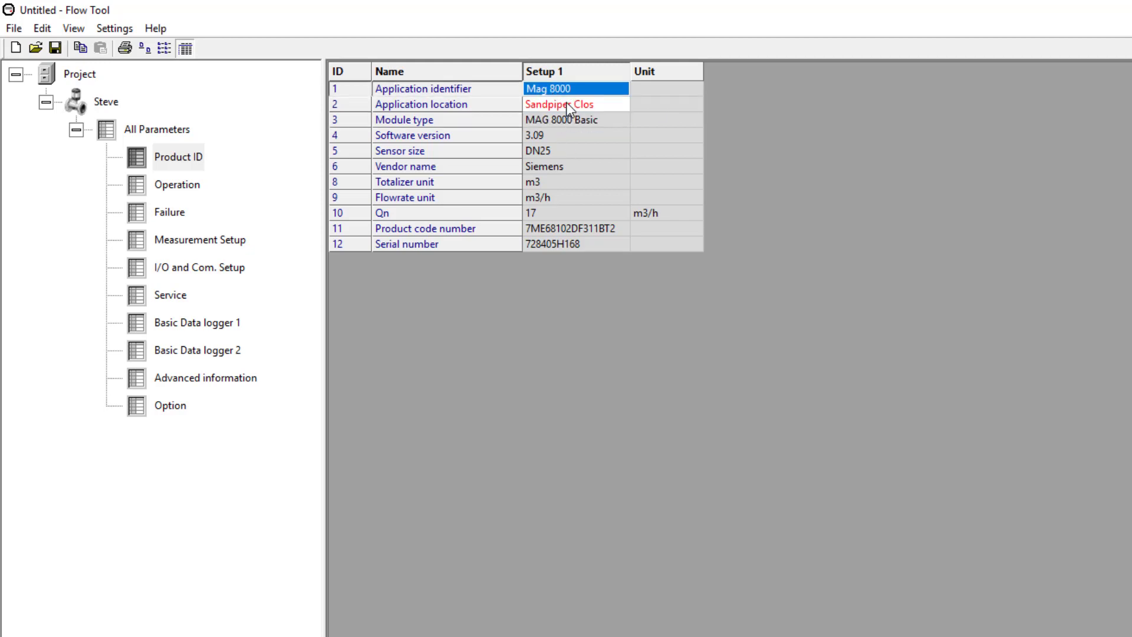
key(Return)
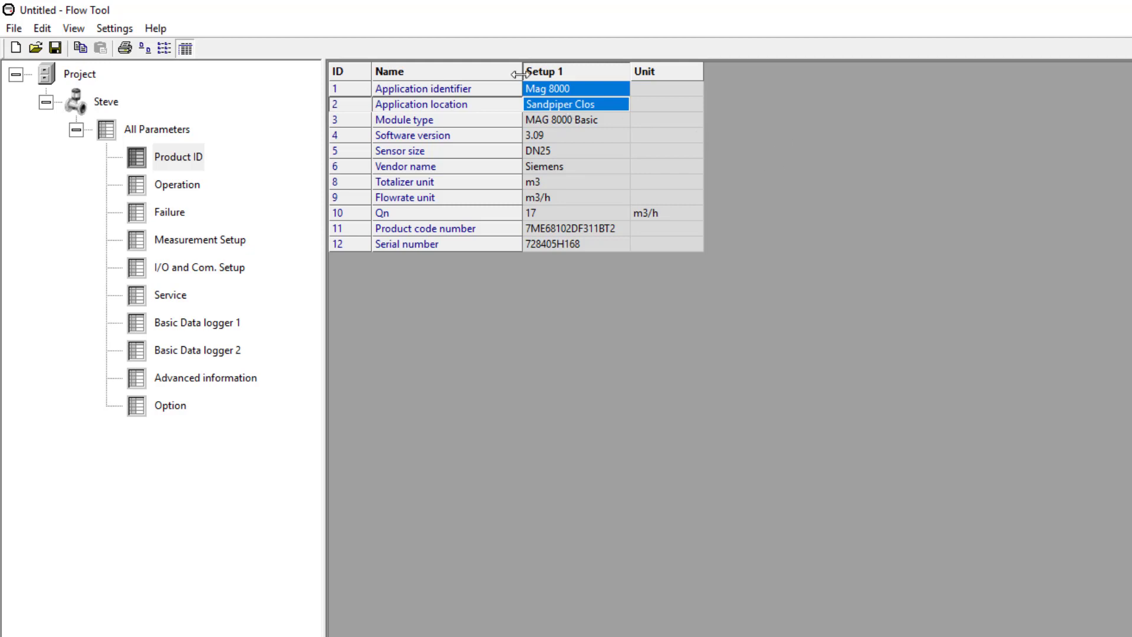
Write the selected Application identifier and location to the device, entering the device password
right_click(564, 111)
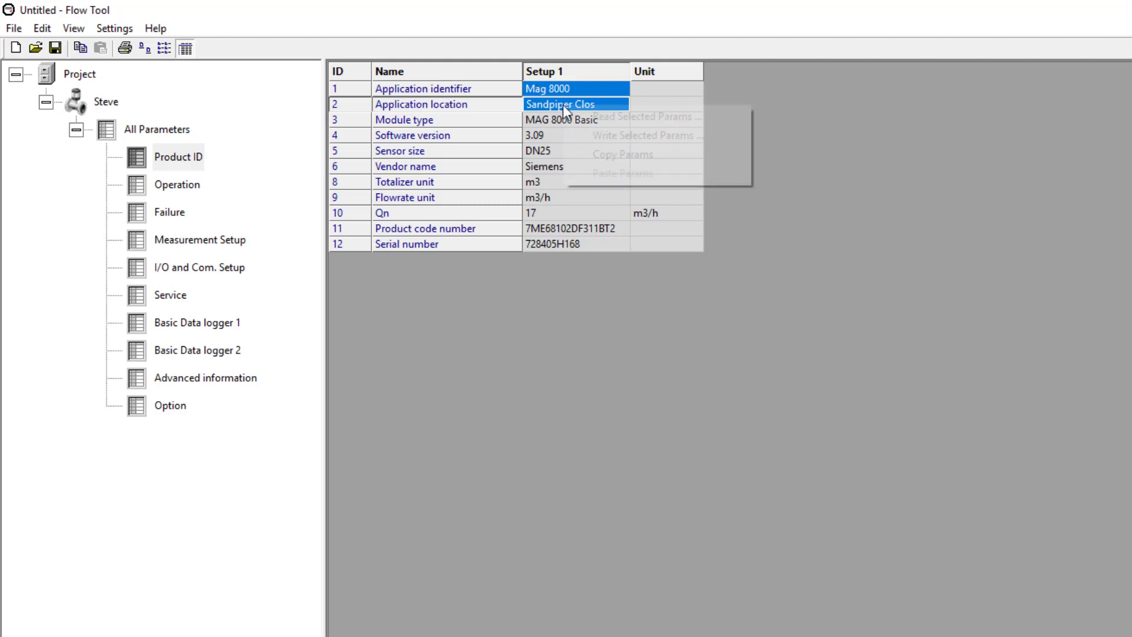
click(612, 136)
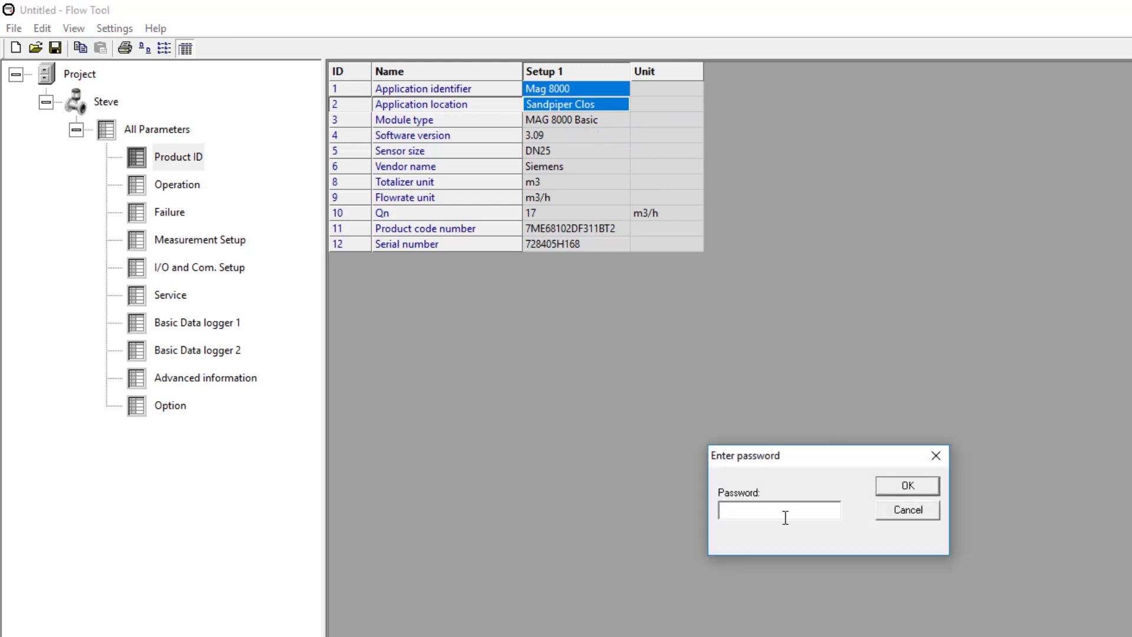
text(****)
click(886, 489)
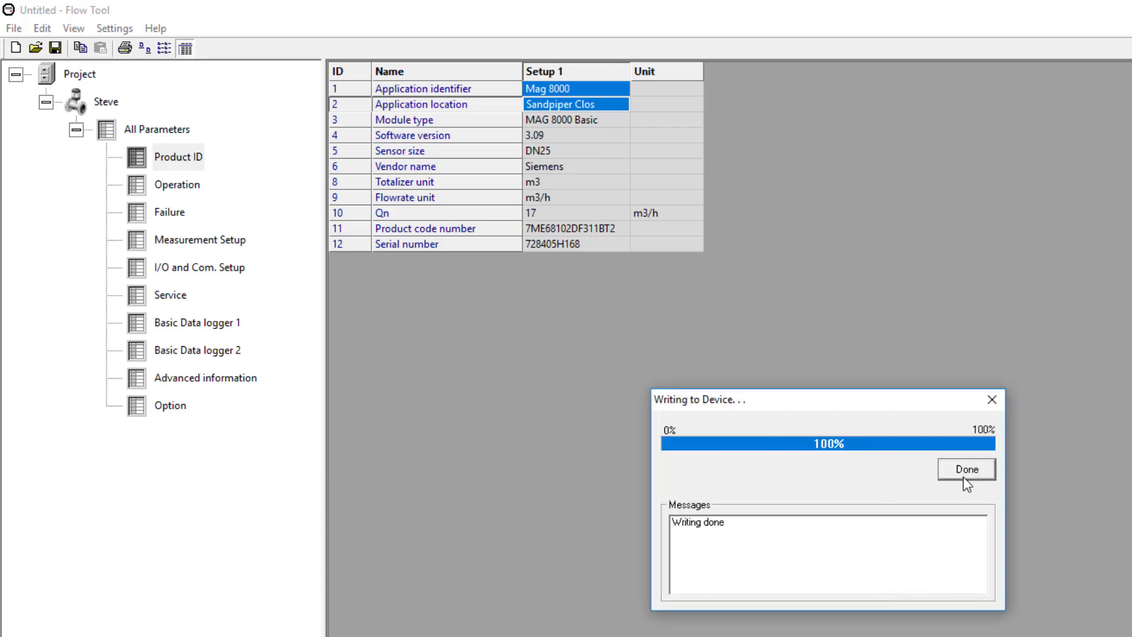
click(968, 469)
click(580, 180)
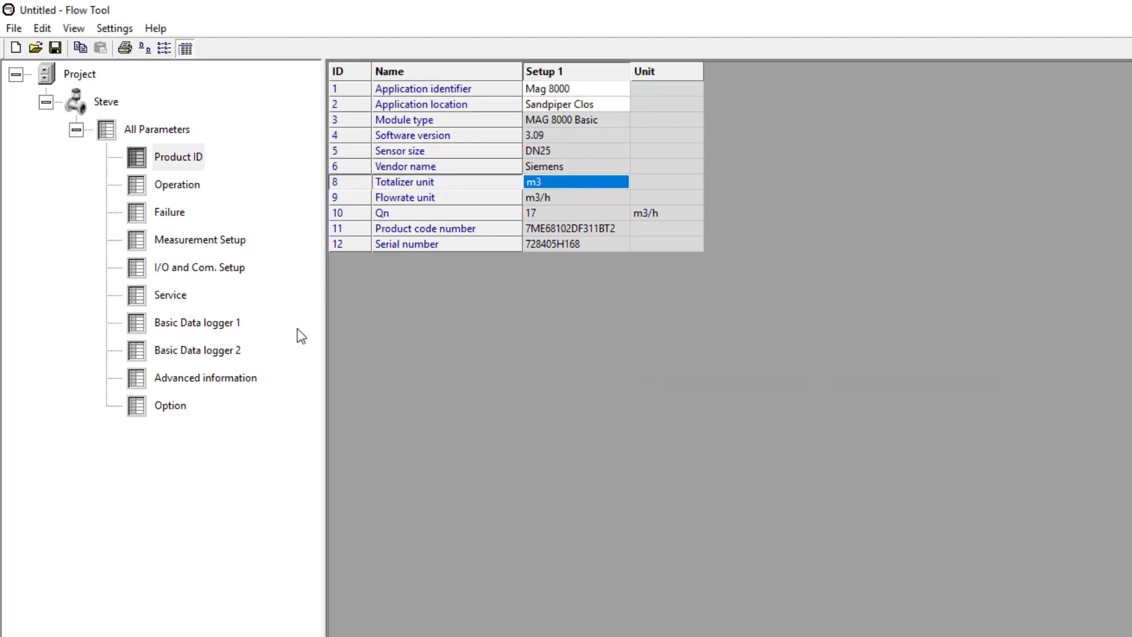
In I/O and Com. Setup, enable output B with Yes and set its function to Pulse
click(184, 268)
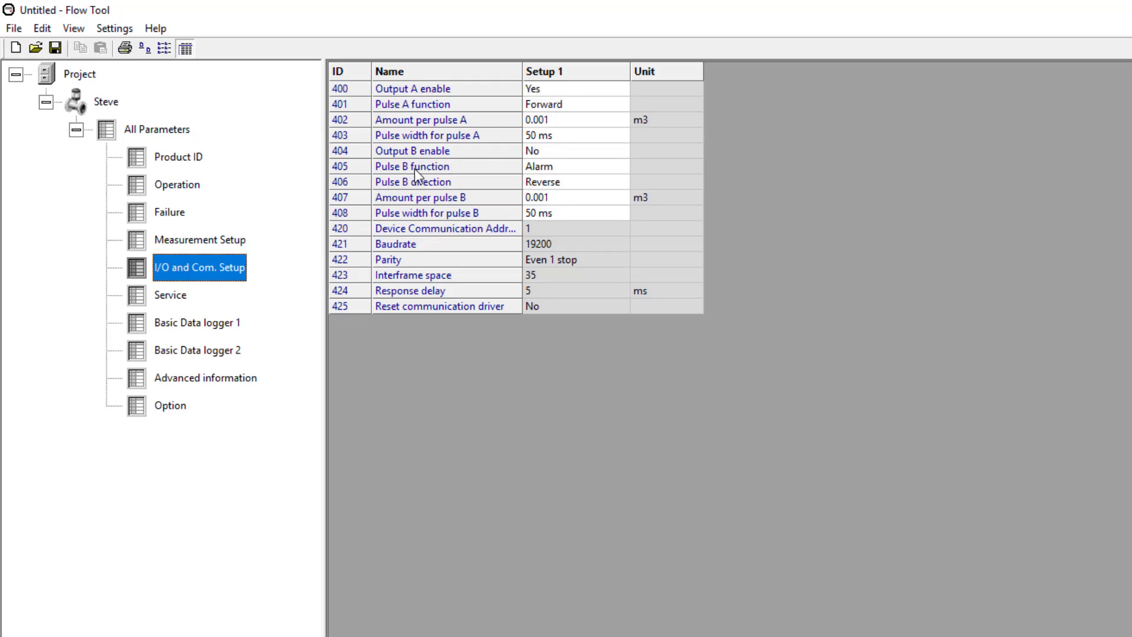
click(550, 172)
click(549, 171)
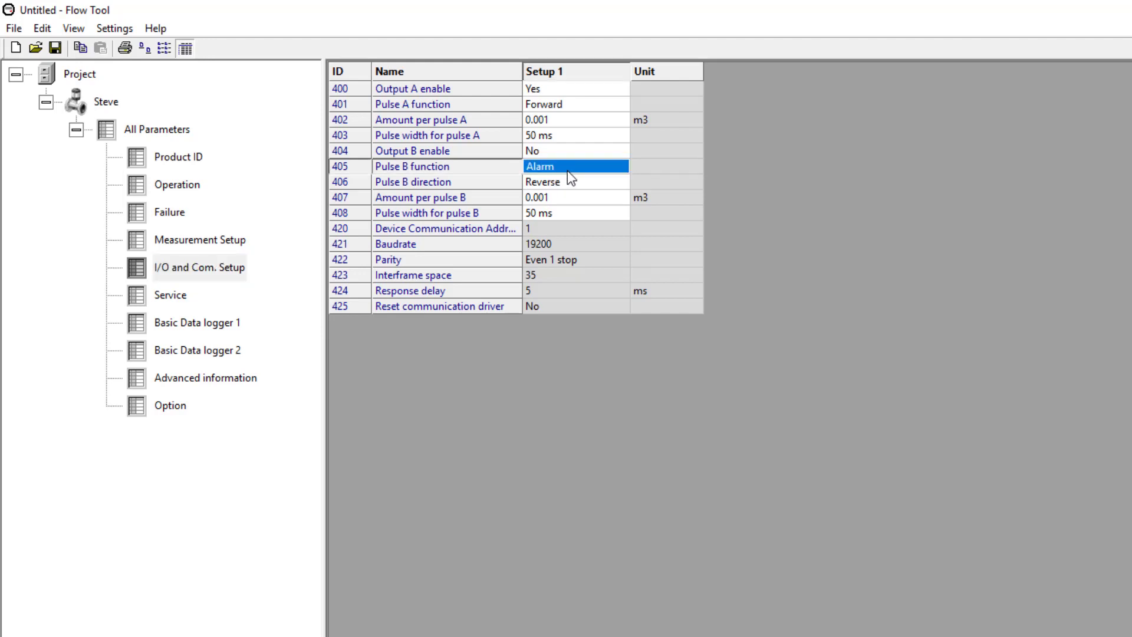
double_click(567, 167)
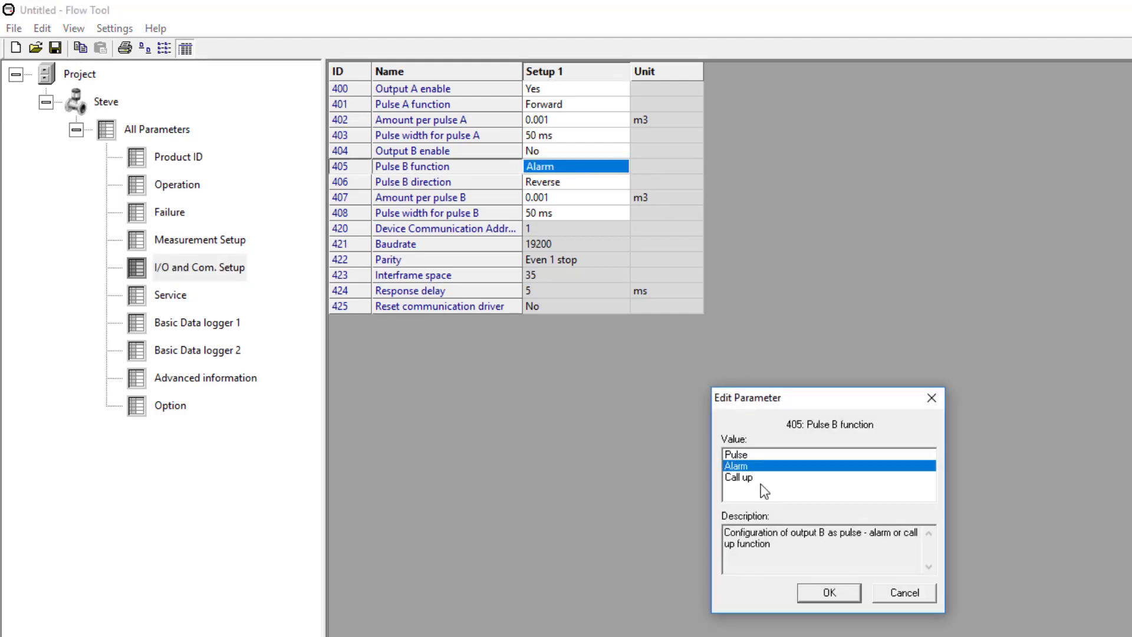
click(842, 584)
click(554, 151)
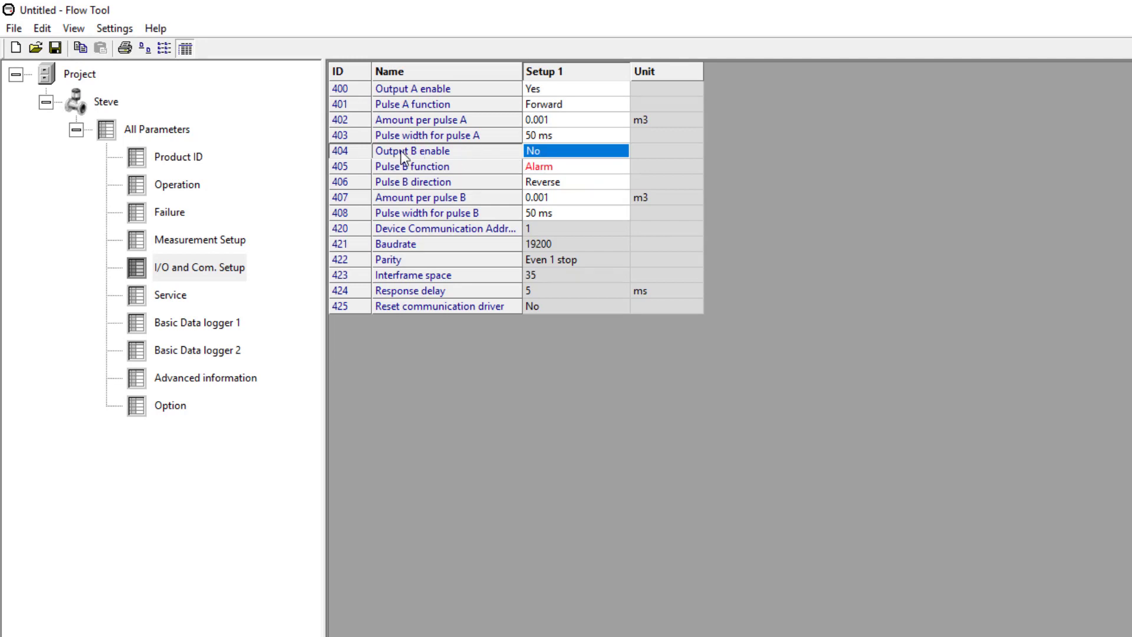
double_click(567, 155)
click(731, 466)
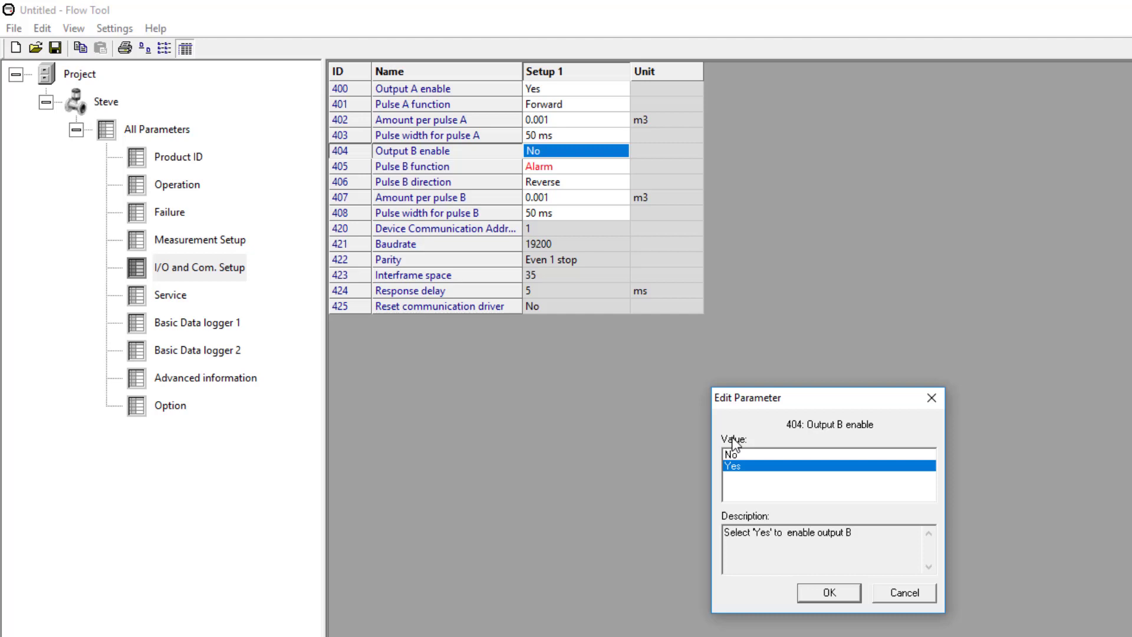
click(826, 593)
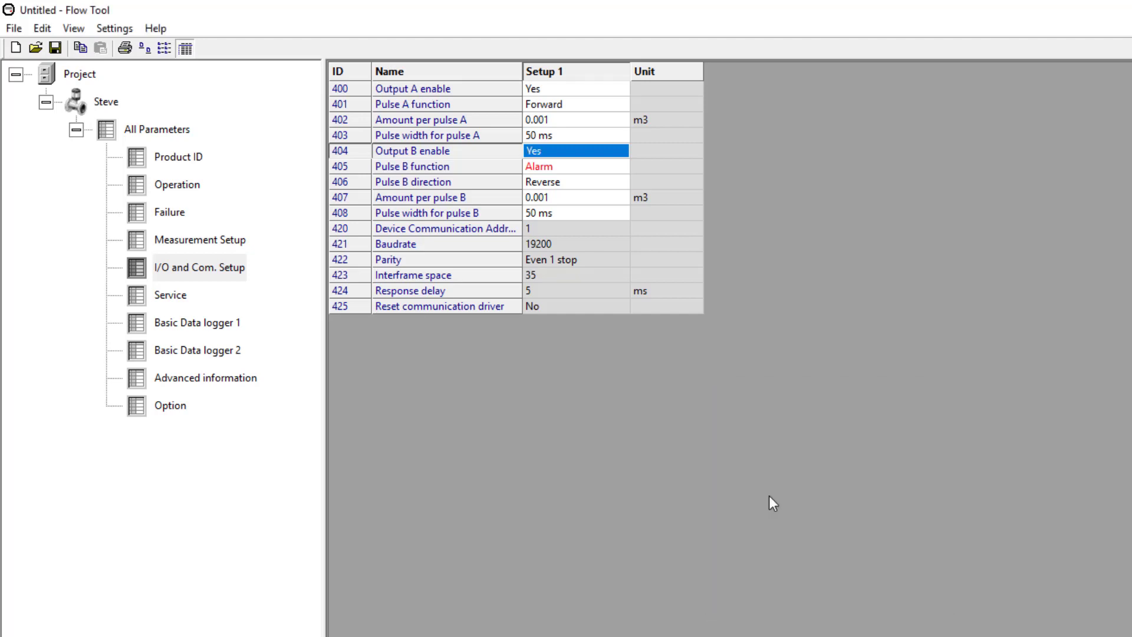
double_click(569, 170)
click(744, 455)
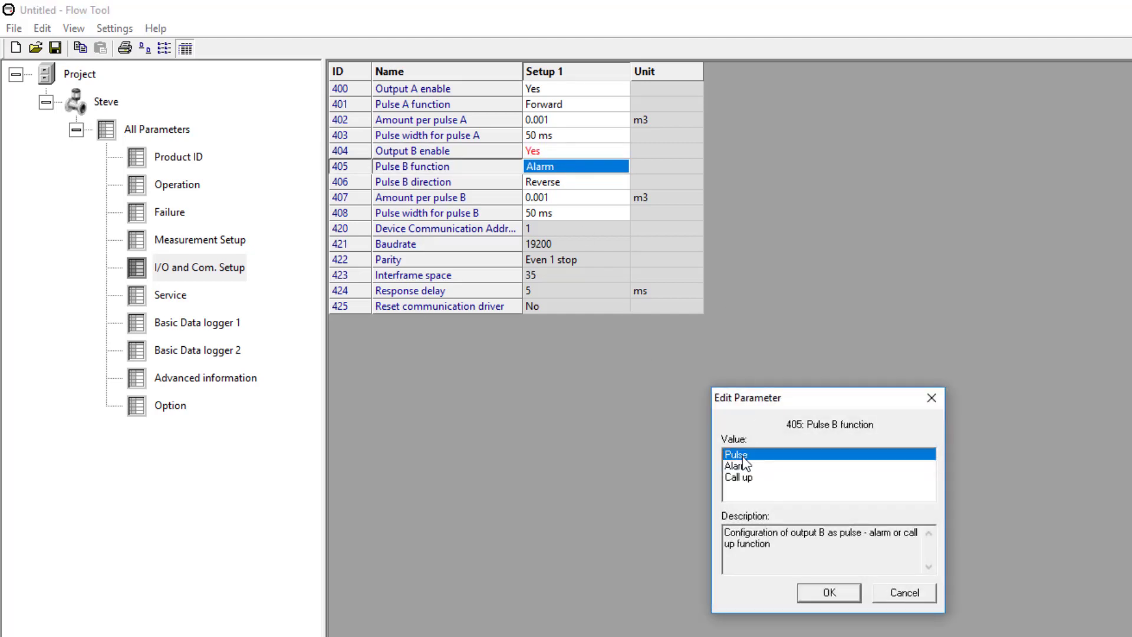
click(820, 593)
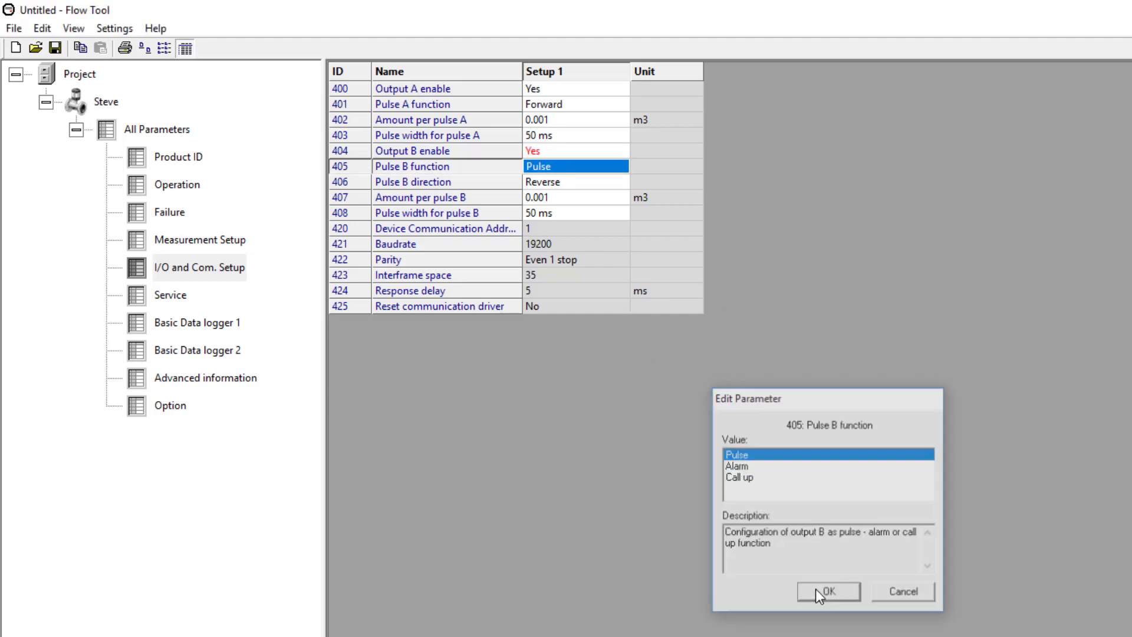
Change Amount per pulse B and A from 0.001 to 0.01 m3
double_click(542, 199)
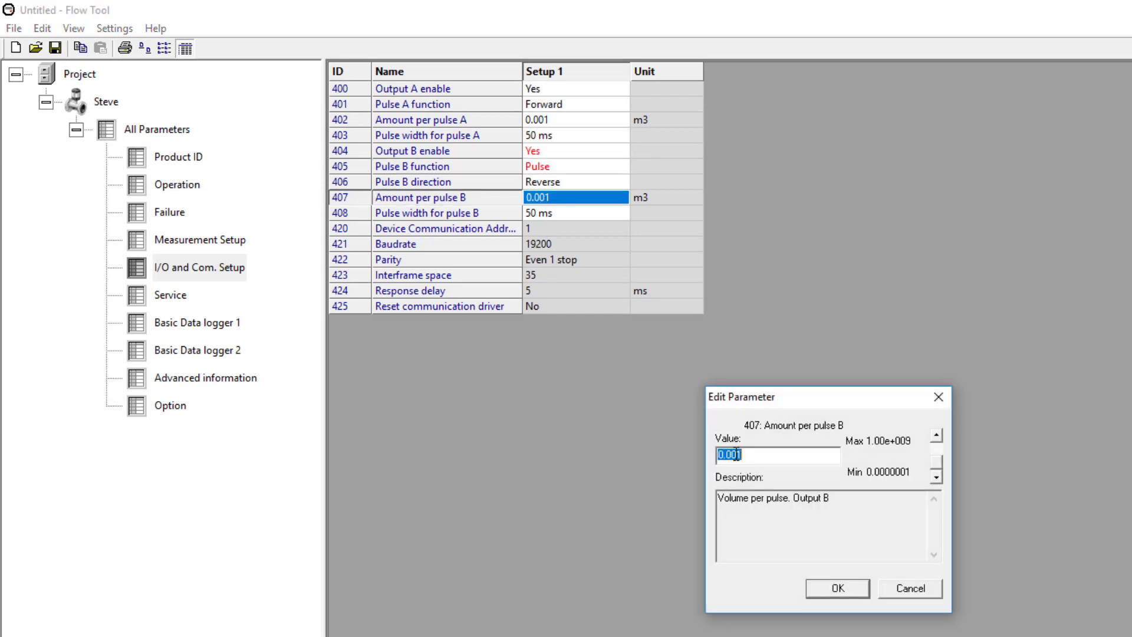
click(736, 454)
key(BackSpace)
click(812, 585)
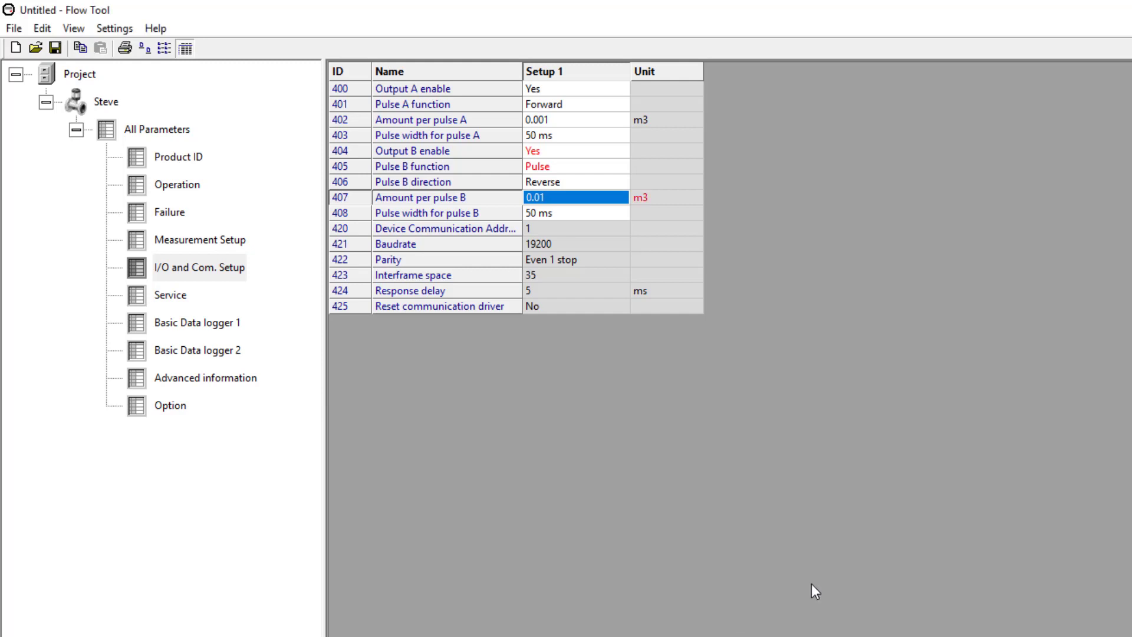
double_click(542, 119)
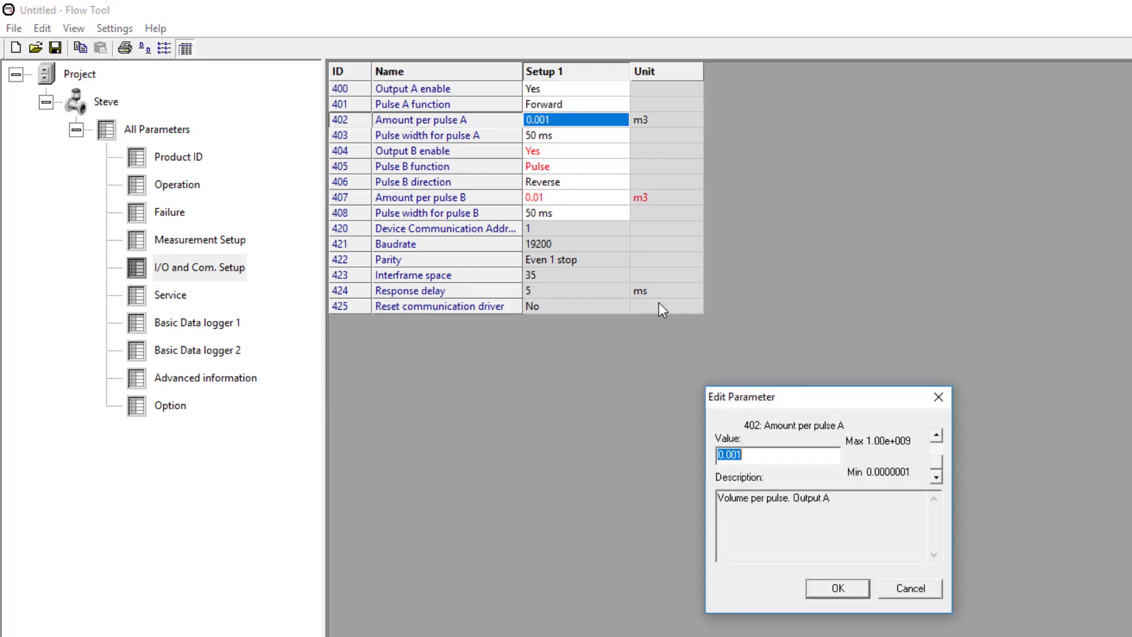
click(738, 454)
key(BackSpace)
click(840, 592)
Select the changed values: Amount per pulse A, Output B enable, Pulse B function, Amount per pulse B
click(543, 168)
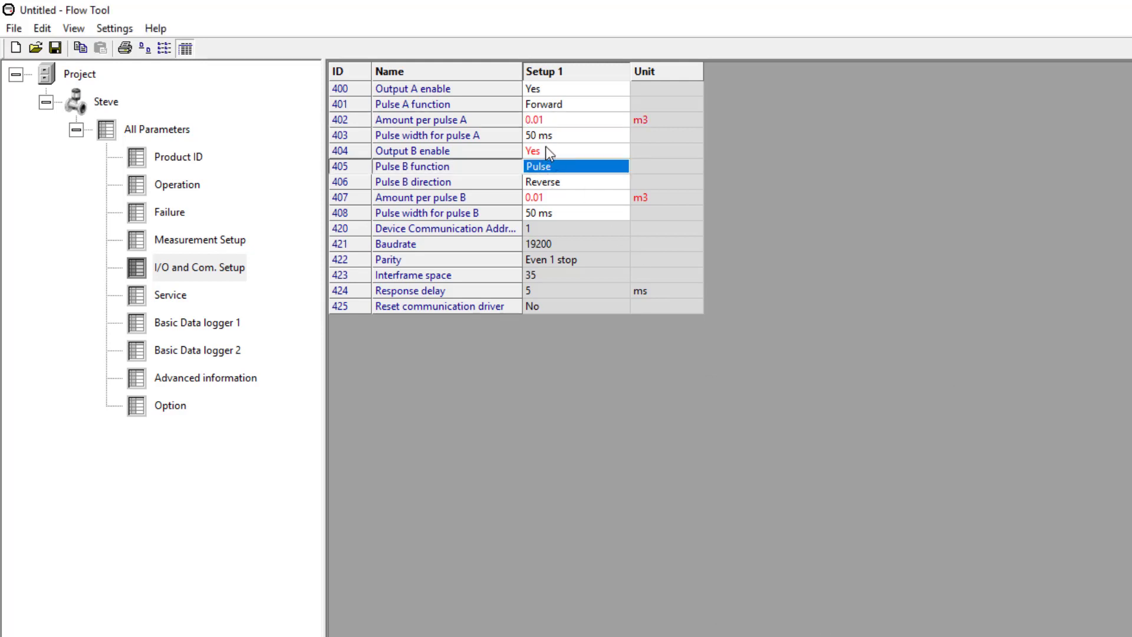
click(546, 151)
click(532, 109)
click(533, 120)
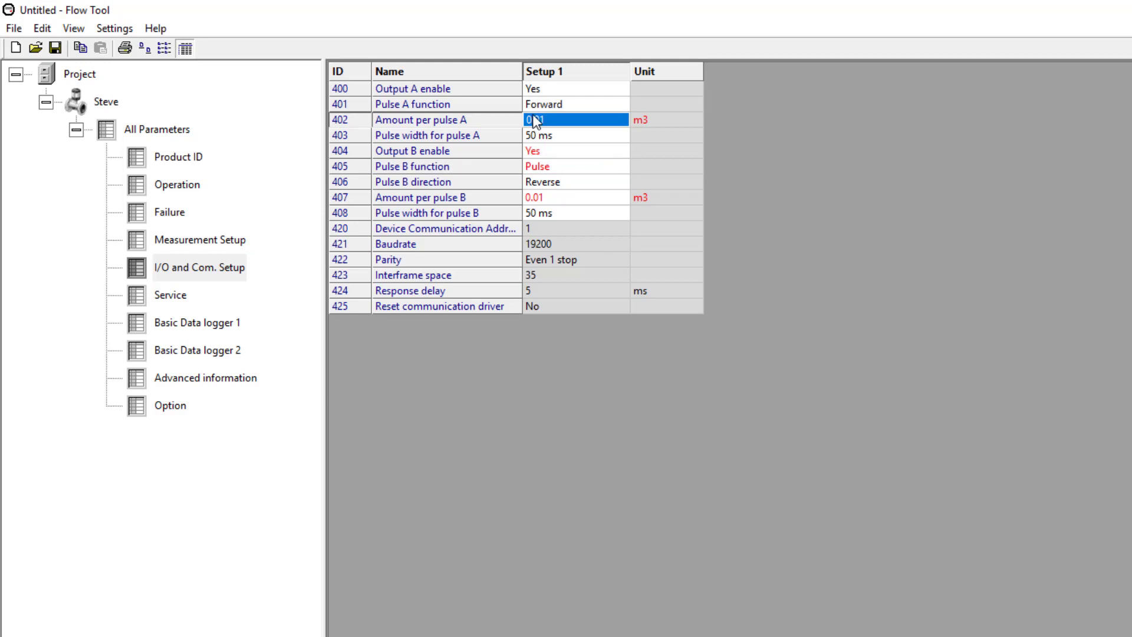
ctrl+click(545, 150)
ctrl+click(547, 167)
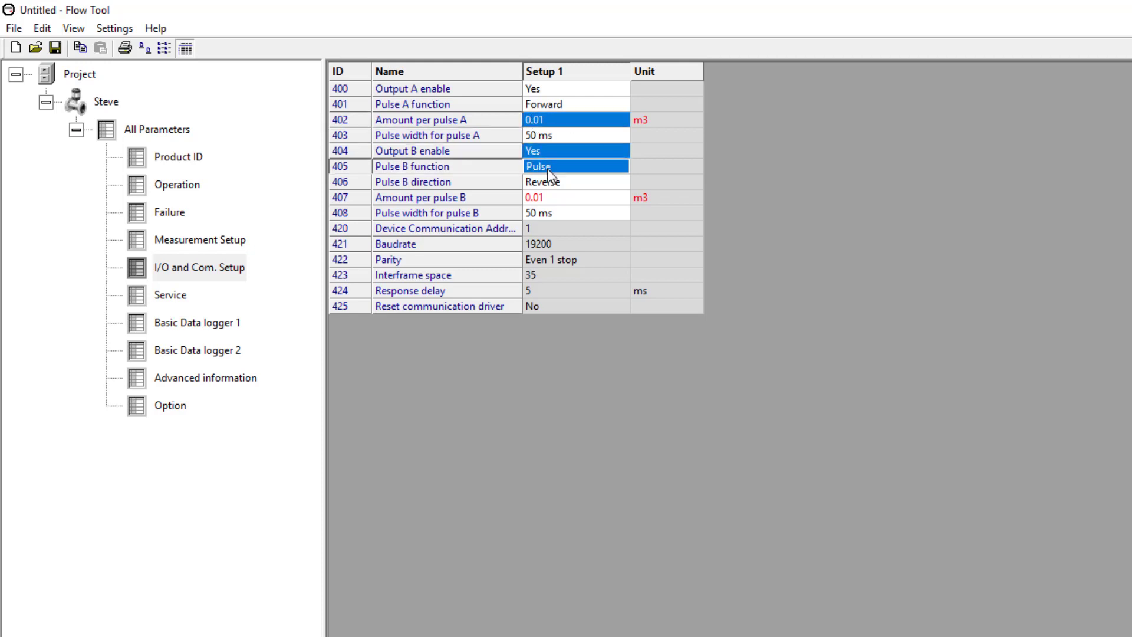
ctrl+click(553, 182)
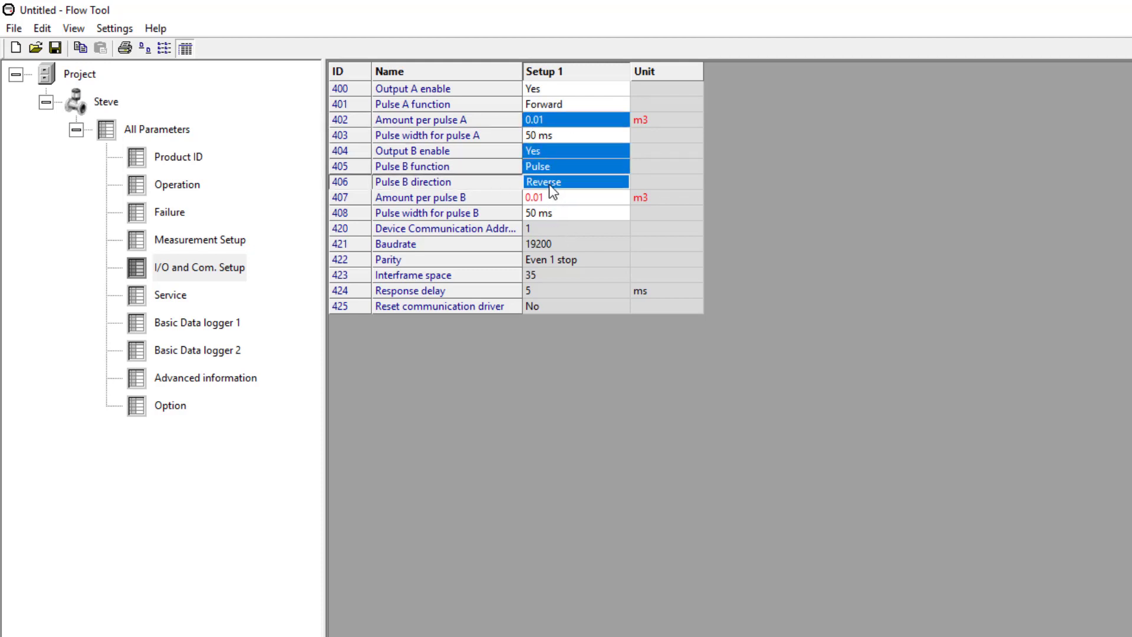
ctrl+click(549, 182)
ctrl+click(544, 198)
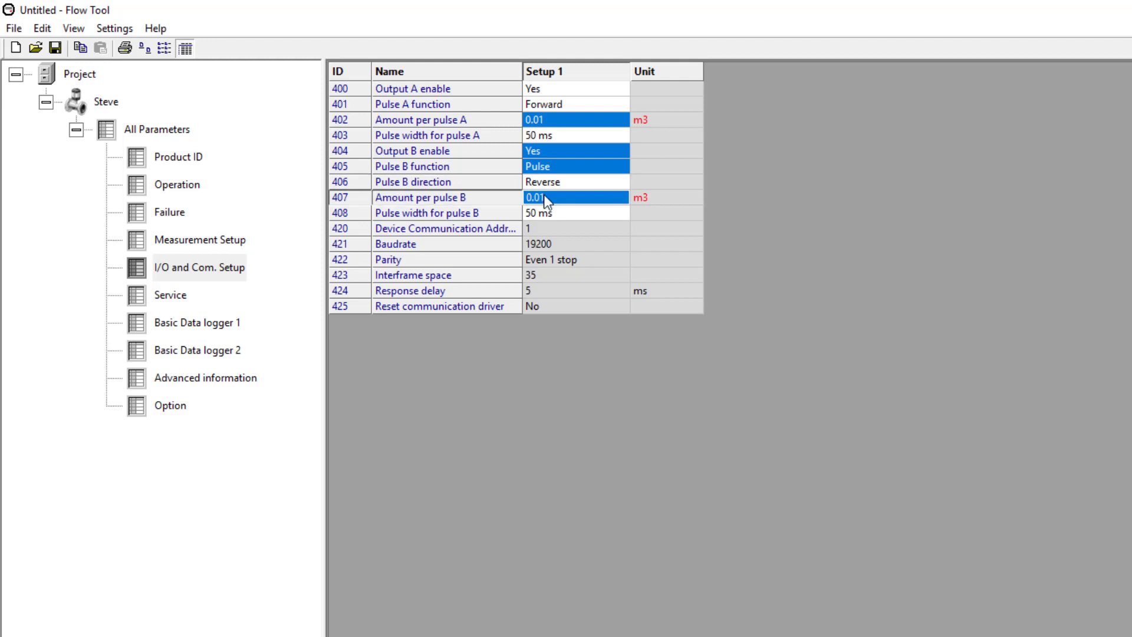
Write the selected I/O and Com. Setup values to the device and clear the selection
right_click(571, 164)
click(643, 200)
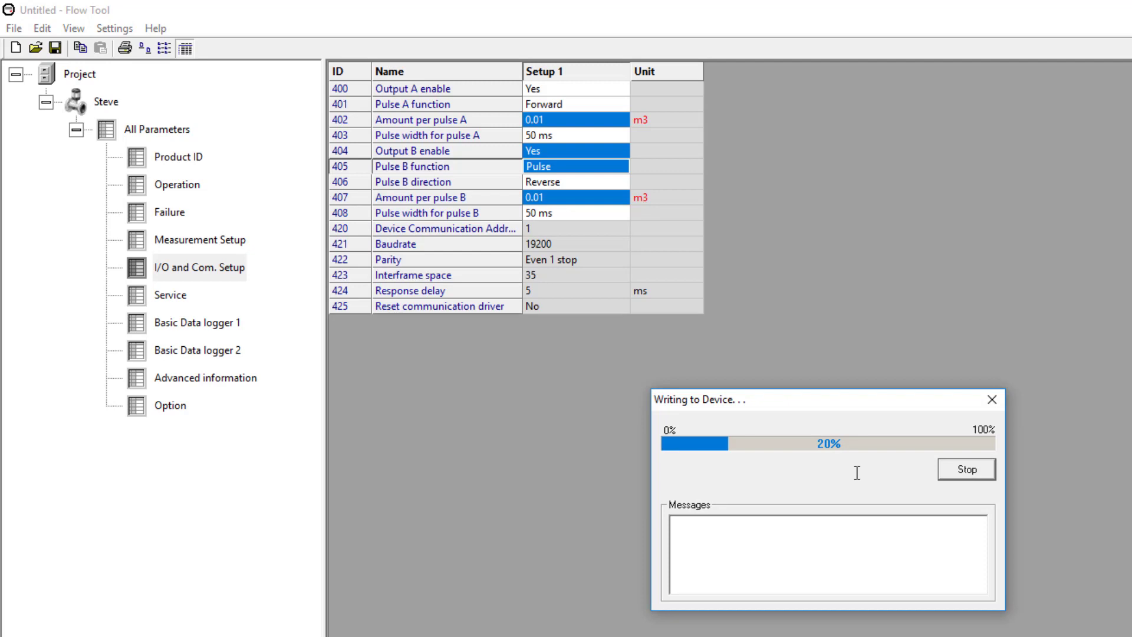
click(964, 473)
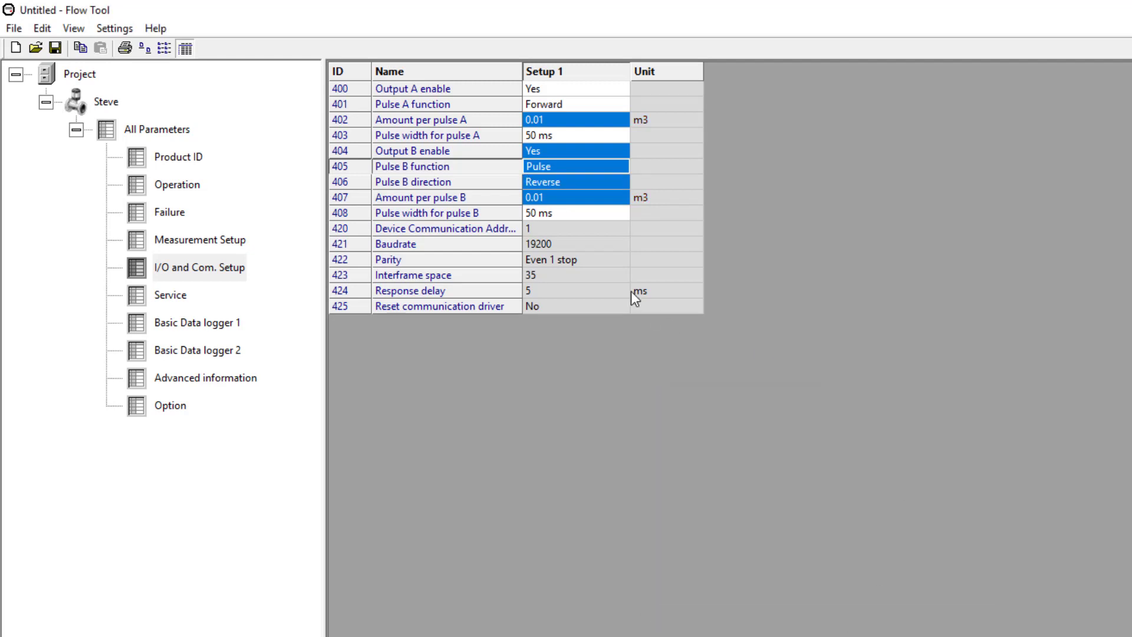
click(588, 200)
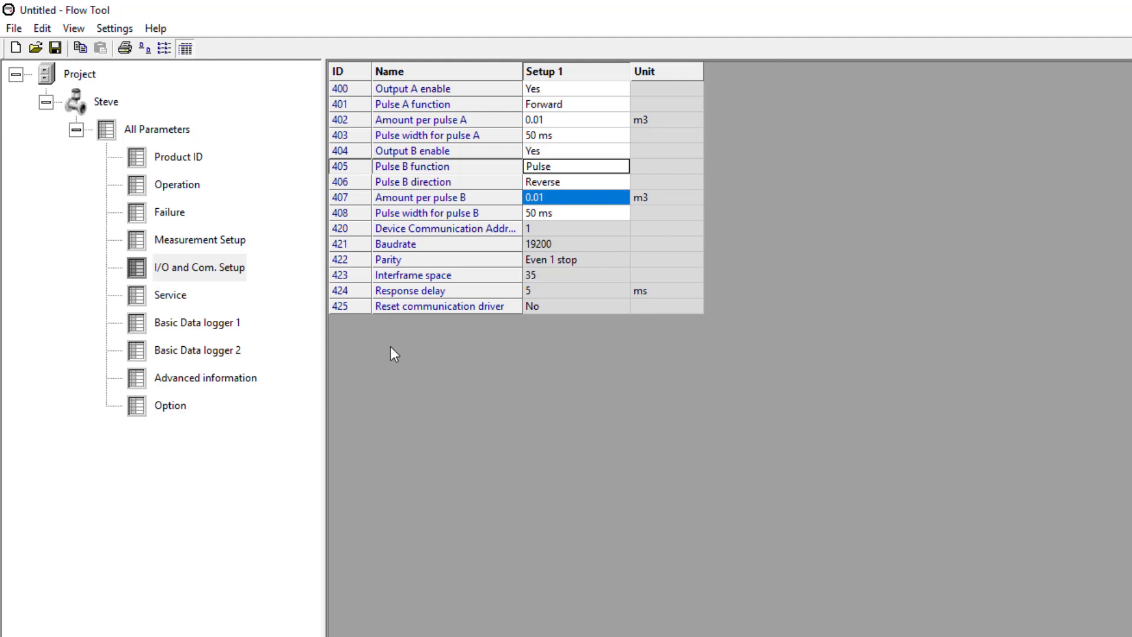
Add a new parameter folder under the Steve device and rename it 'Steve'
click(98, 103)
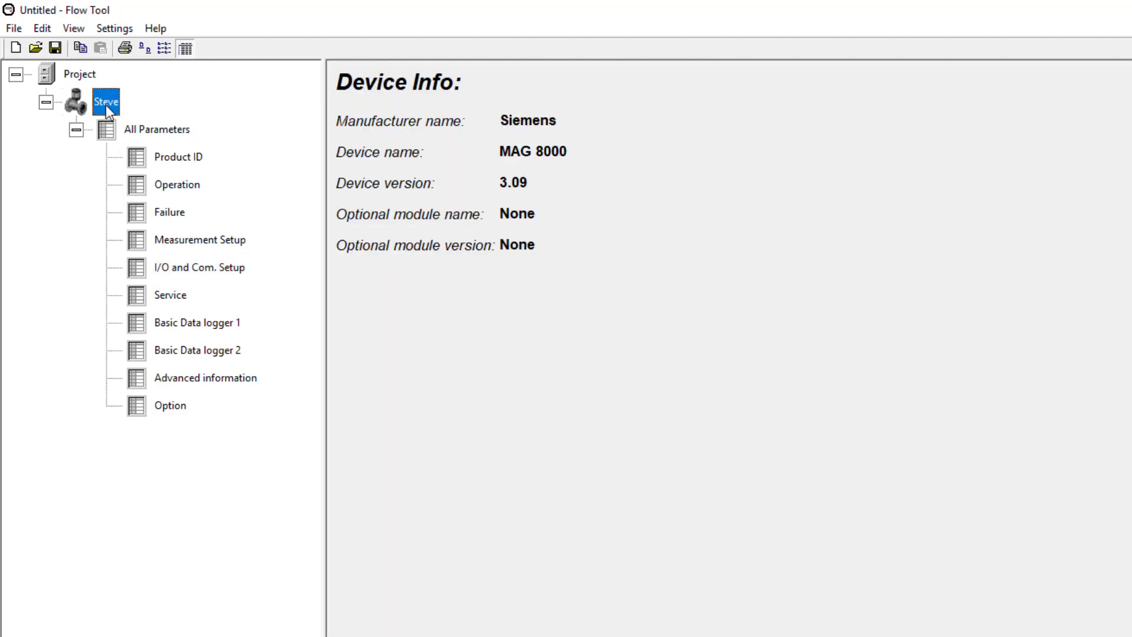
right_click(106, 106)
mouse_move(139, 116)
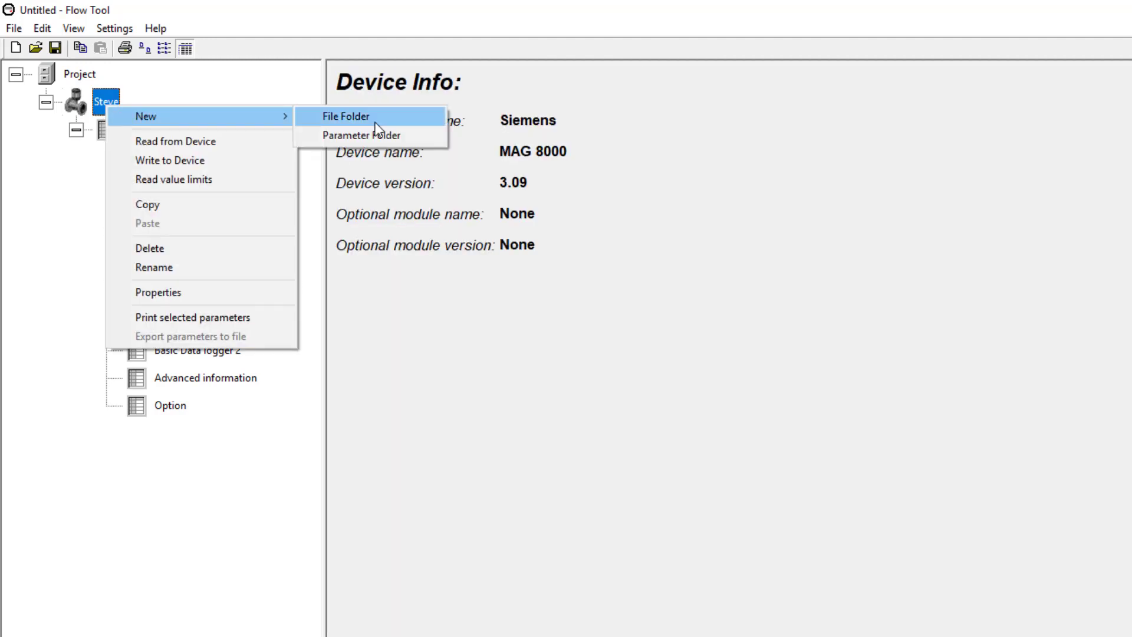
click(377, 135)
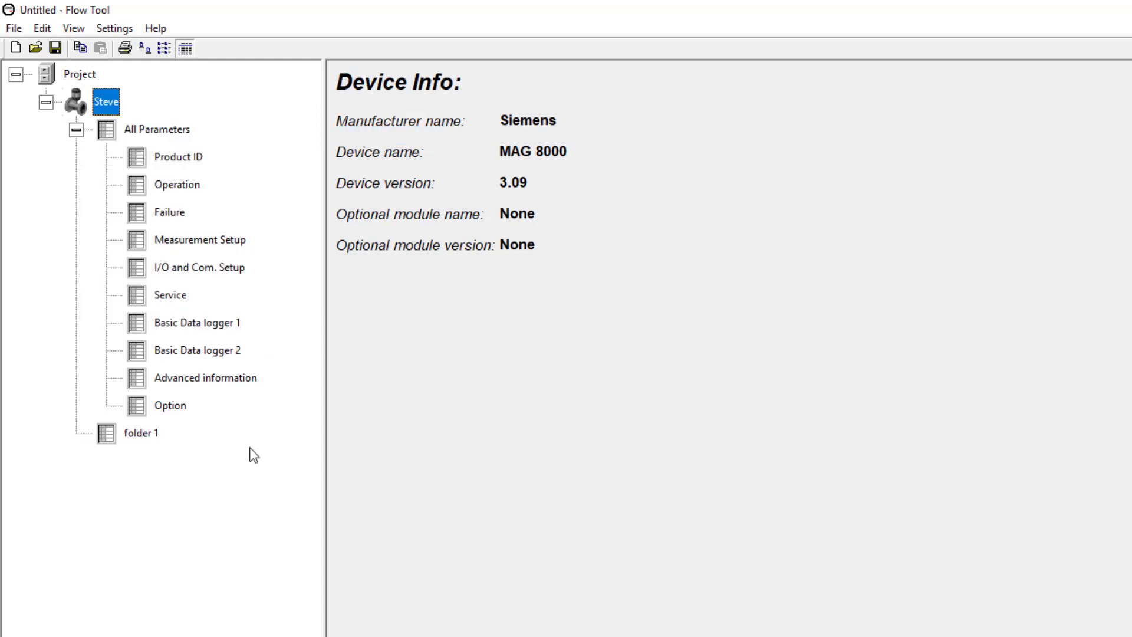
click(145, 436)
click(146, 436)
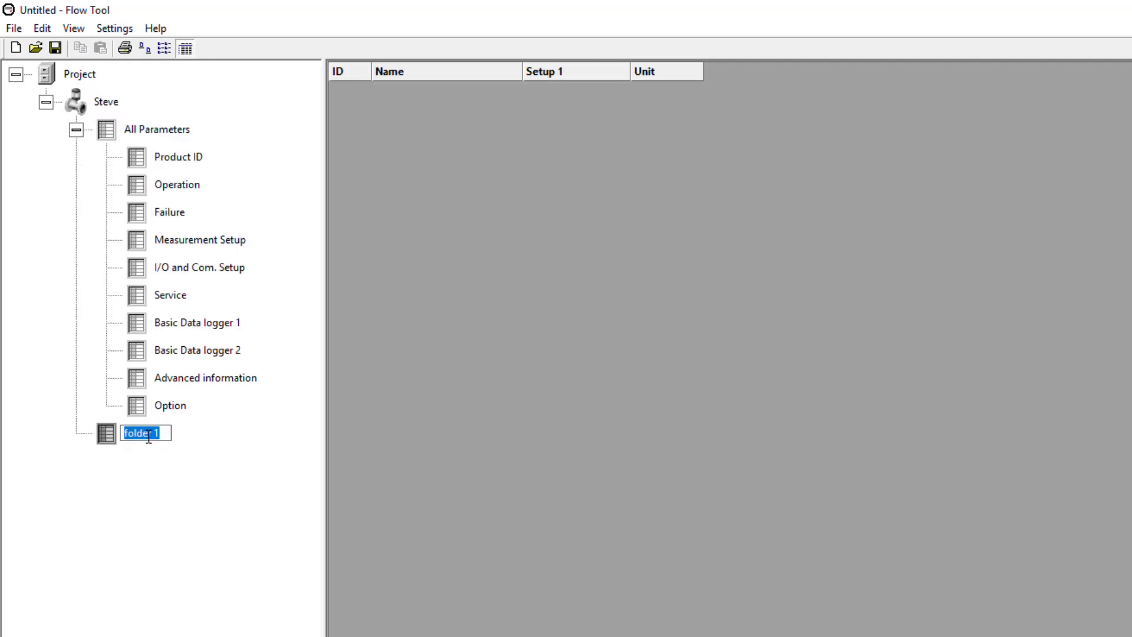
text(Sy)
key(BackSpace)
text(tvev)
key(BackSpace)
key(BackSpace)
key(BackSpace)
text(eve)
key(Return)
Browse the parameter groups, ending on Operation: flow rate 5 m3/h, Totalizer 1 0.562500 m3
click(170, 343)
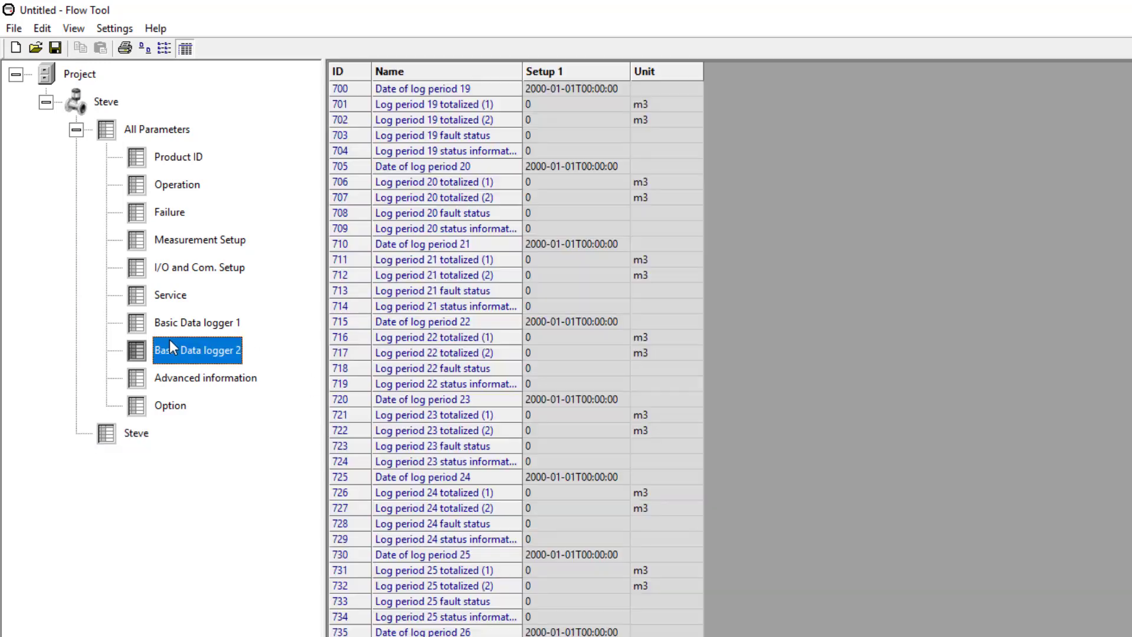
click(172, 323)
click(162, 271)
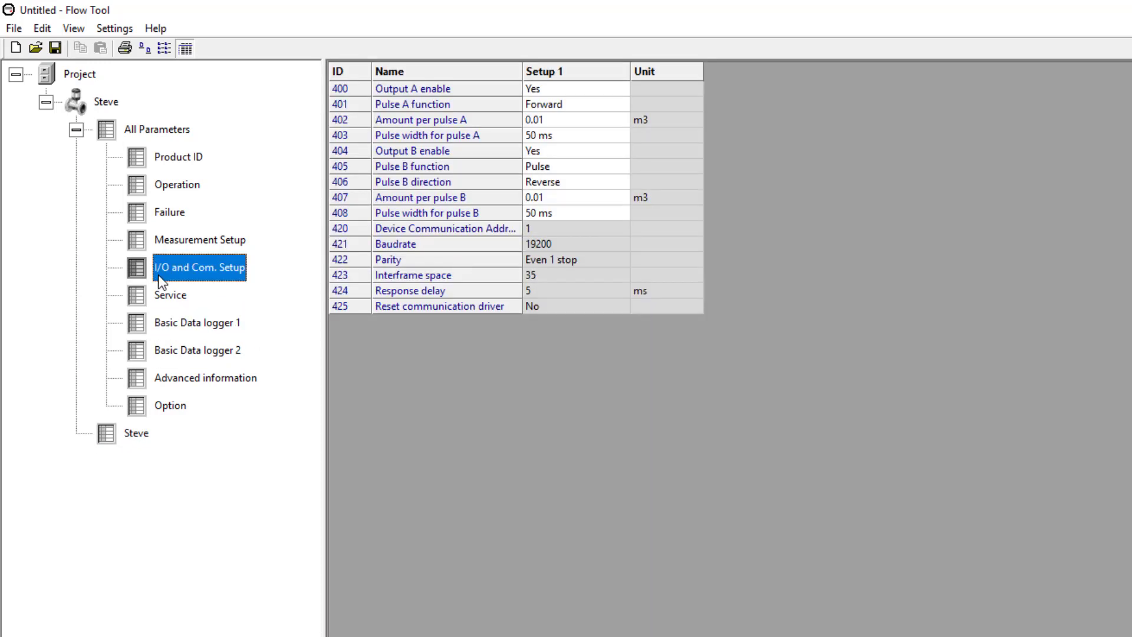
click(161, 213)
click(167, 187)
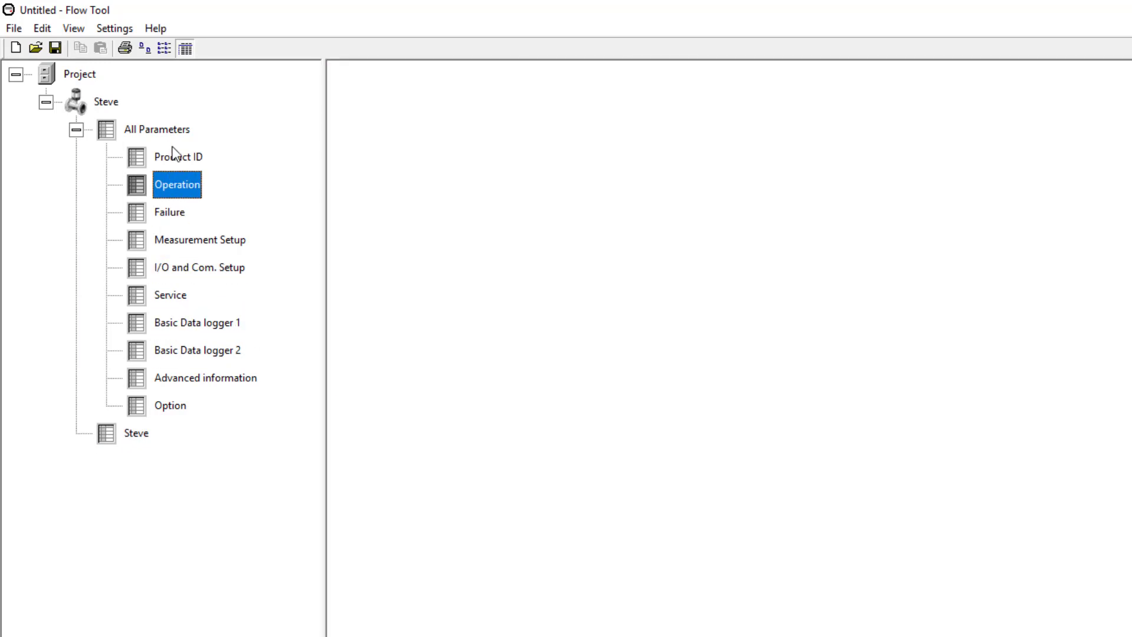
click(157, 130)
click(164, 405)
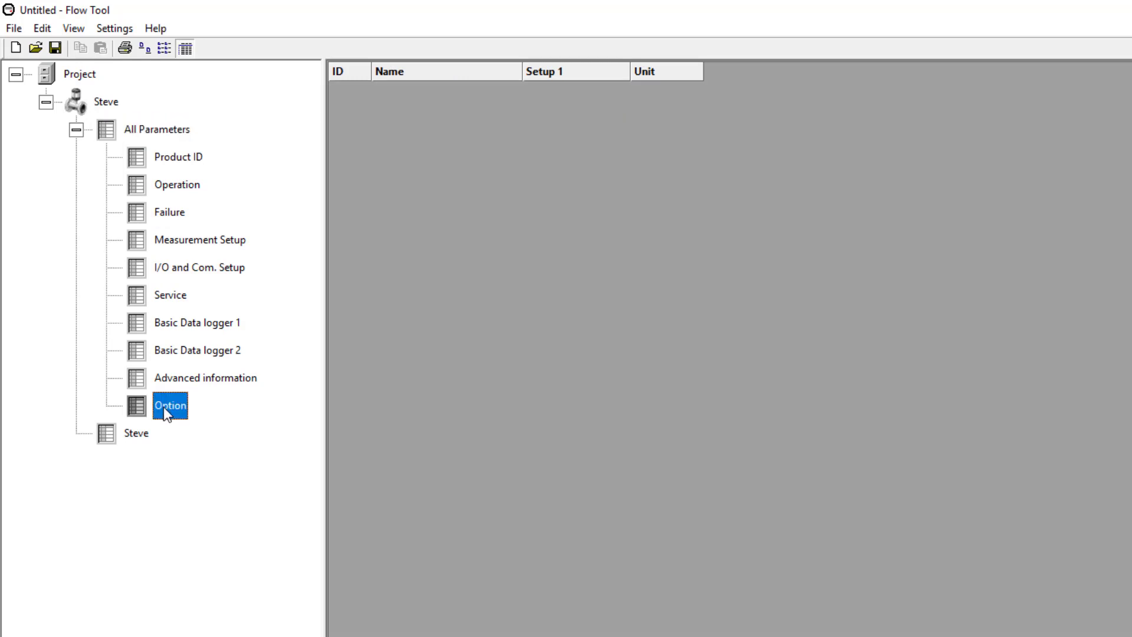
click(204, 378)
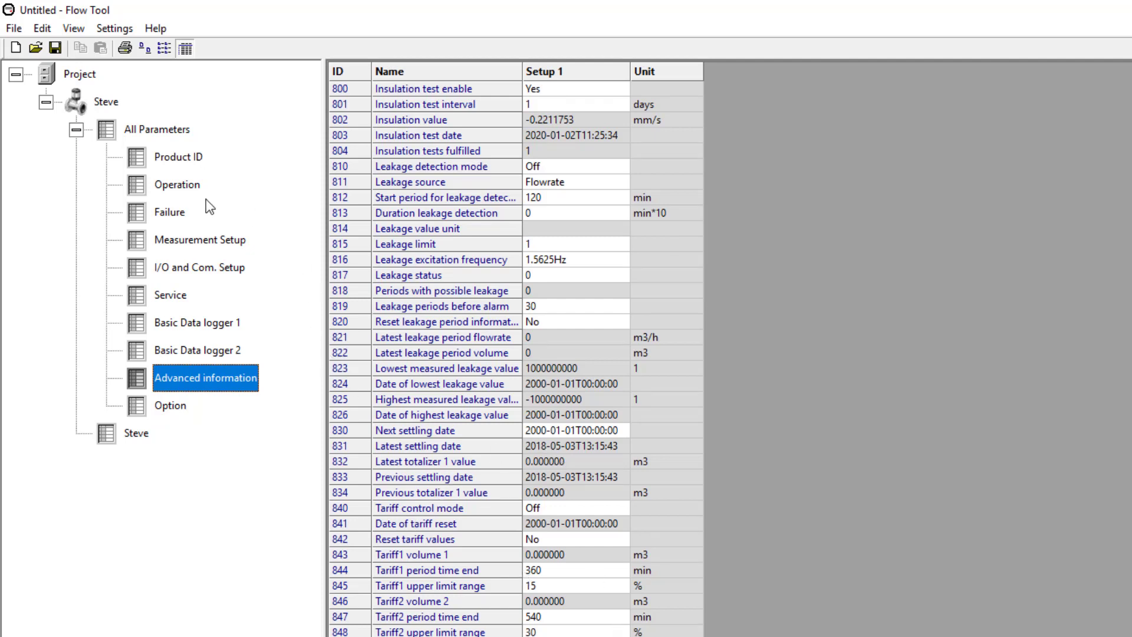
click(172, 187)
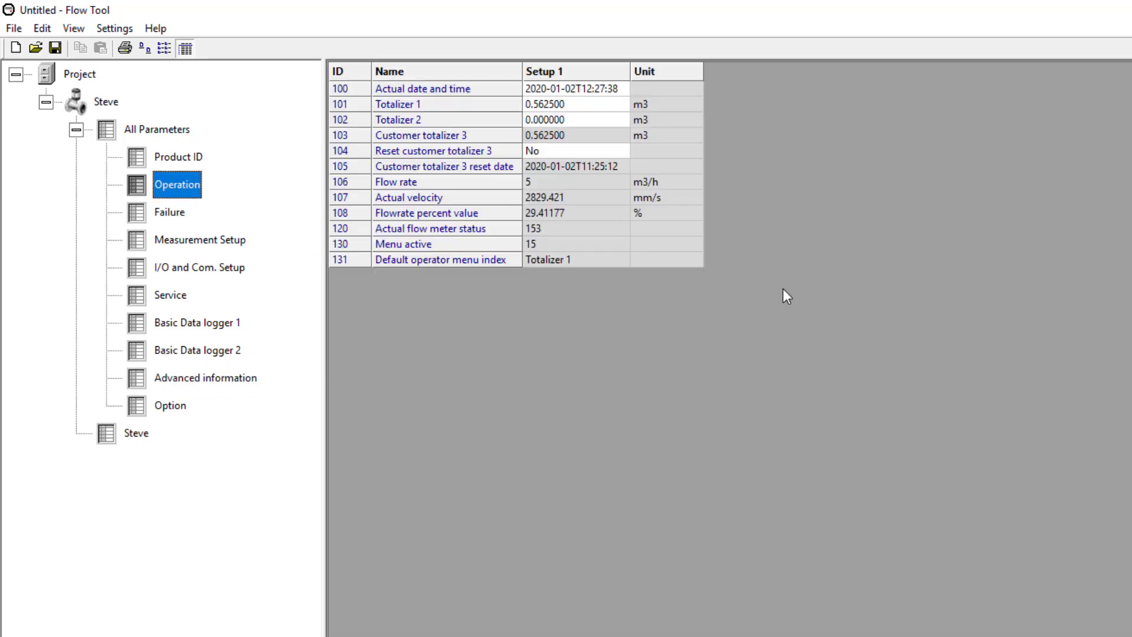
Copy Application identifier and Application location from Product ID and paste them into the Steve folder
click(176, 157)
click(347, 90)
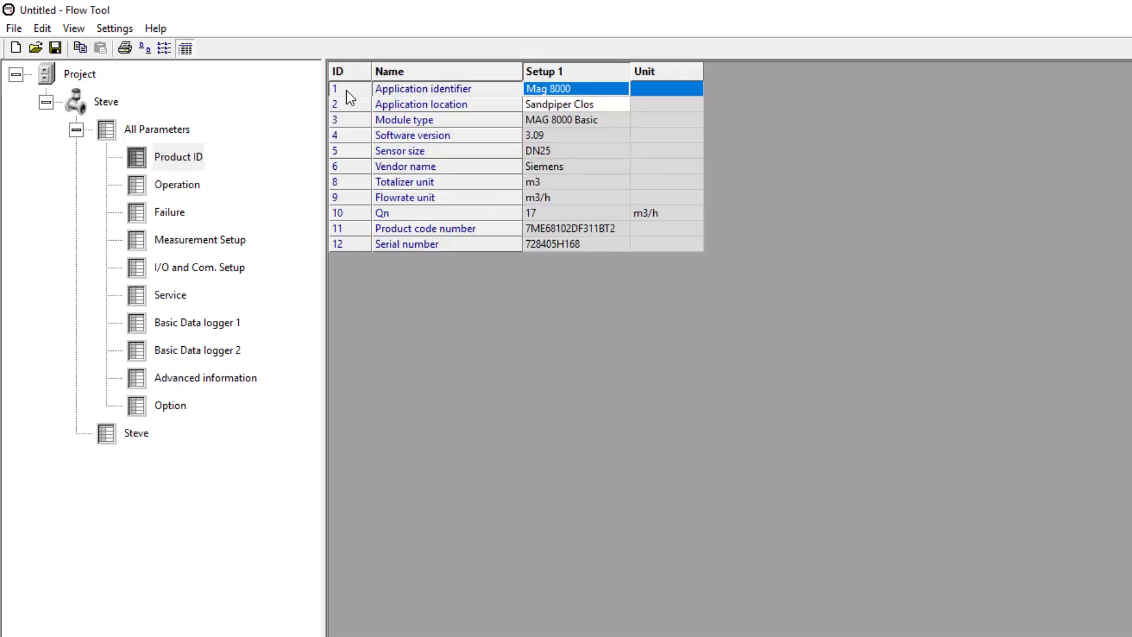
shift+click(348, 101)
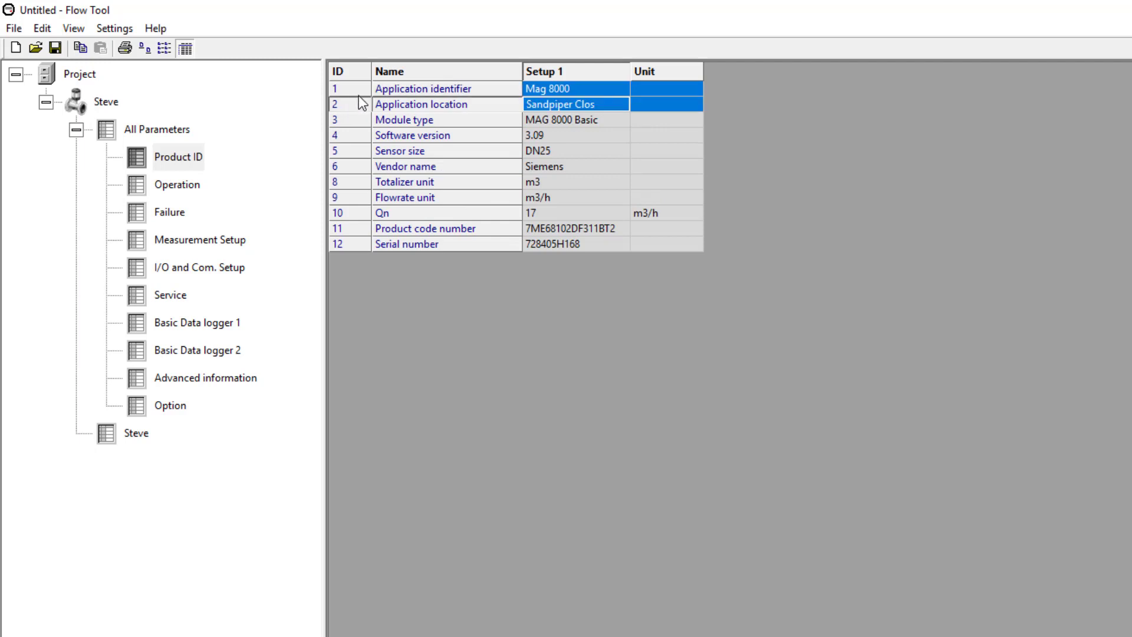
right_click(512, 101)
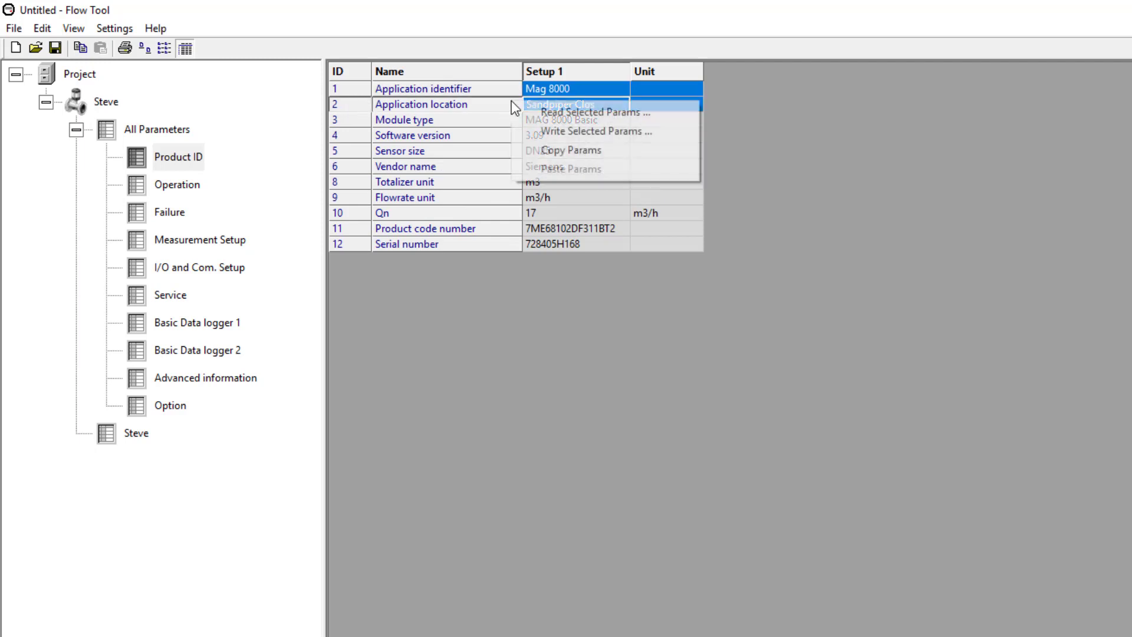
click(574, 152)
click(119, 440)
right_click(533, 264)
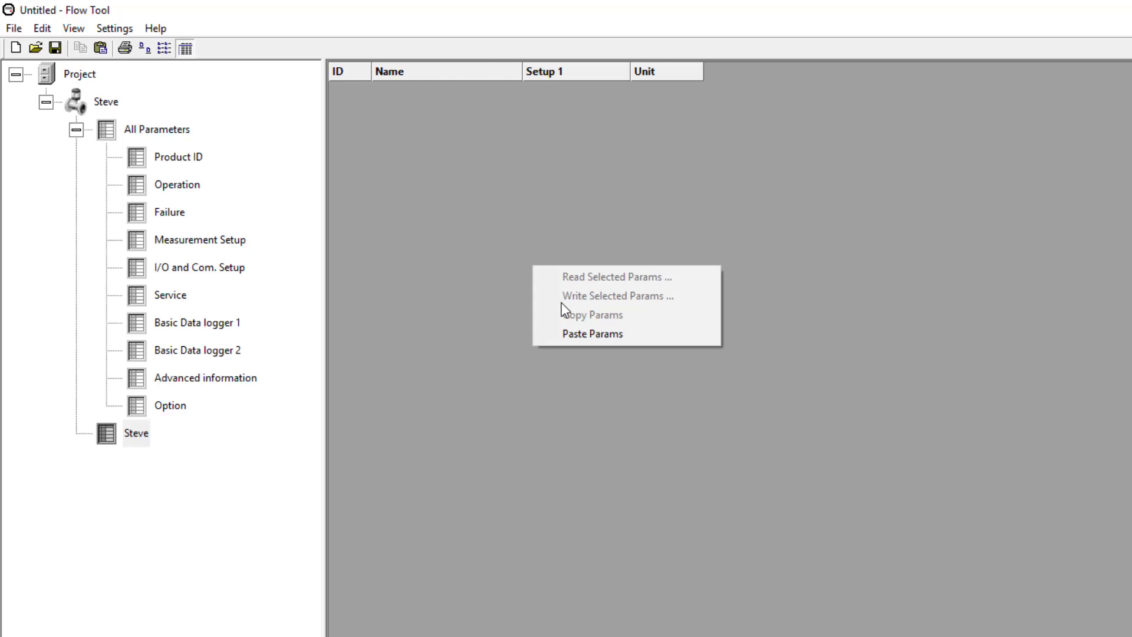
click(583, 335)
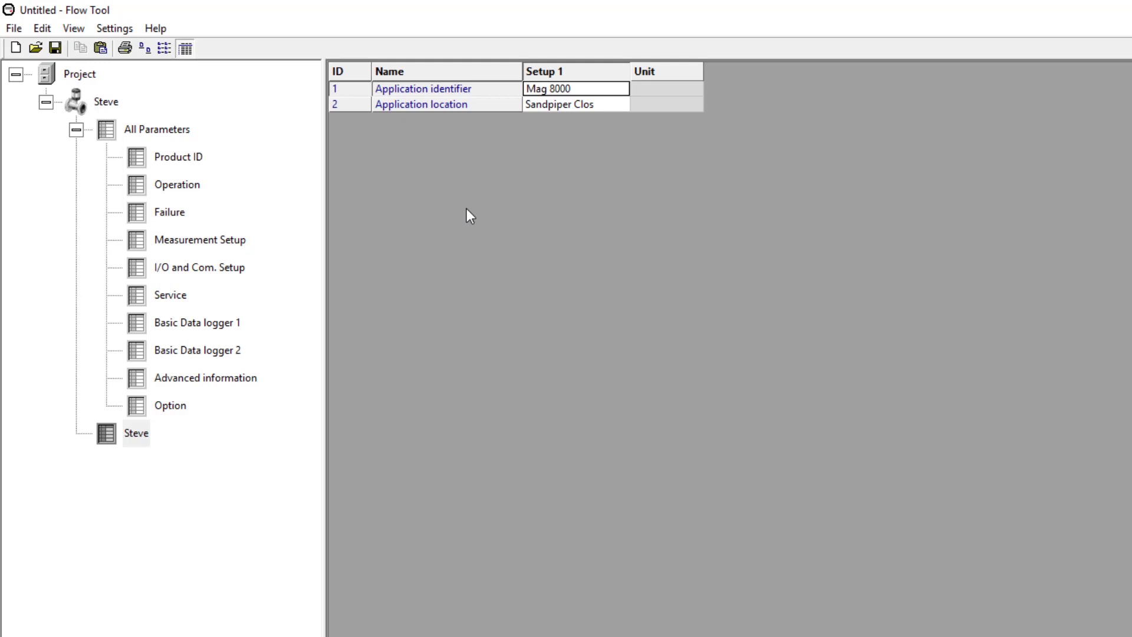
Copy output parameters 400–408 from I/O and Com. Setup and paste them into the Steve folder
click(178, 268)
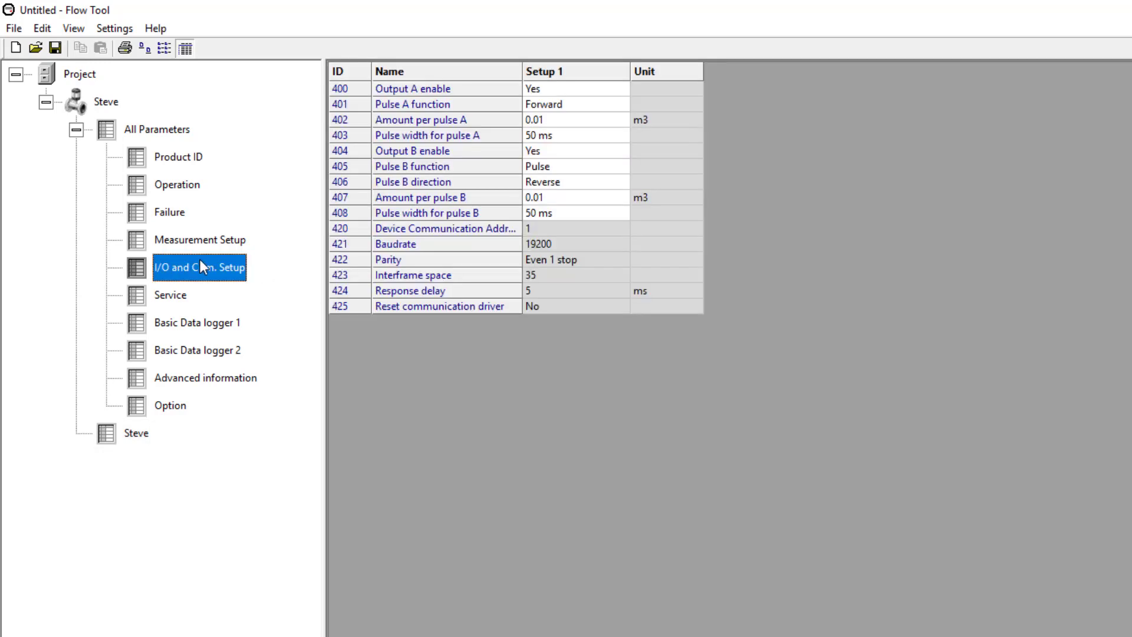
click(334, 91)
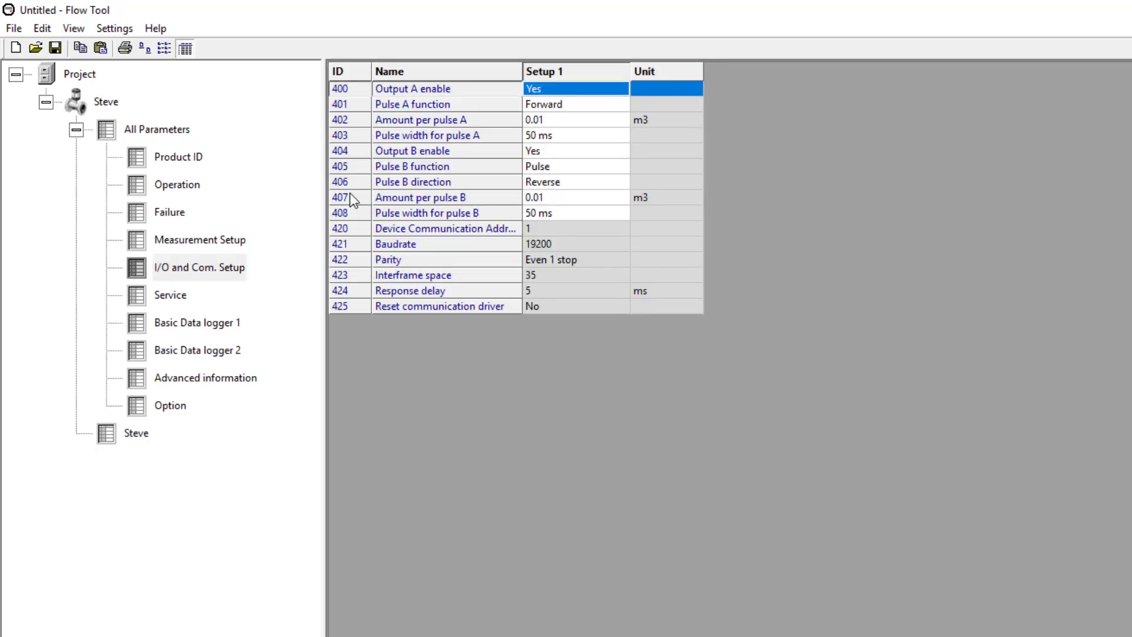
shift+click(334, 216)
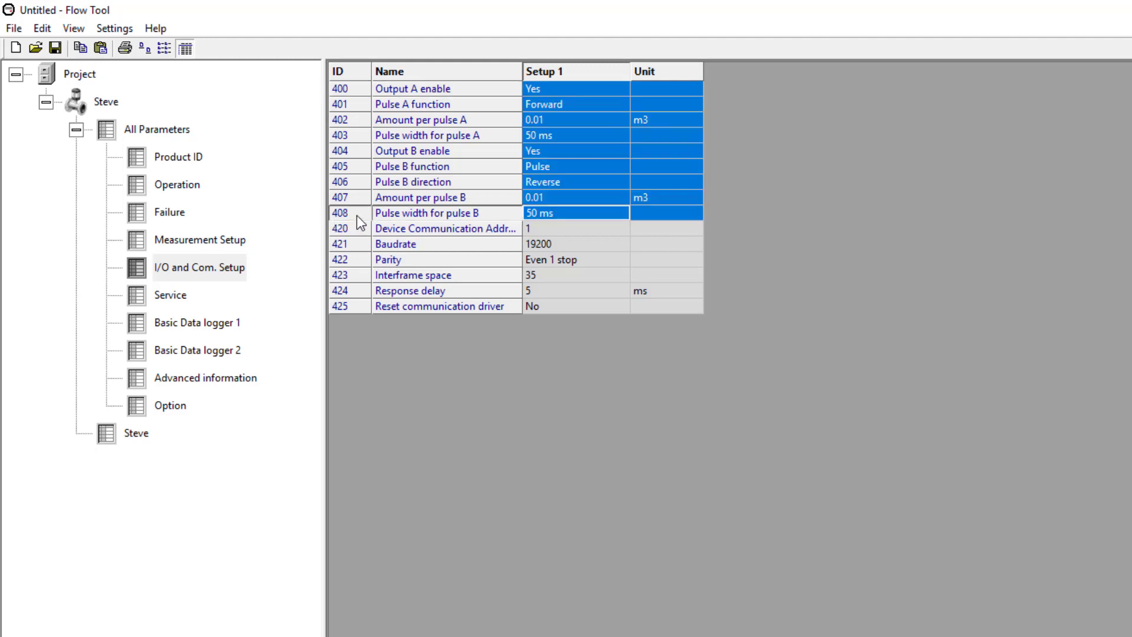
right_click(356, 216)
click(424, 261)
click(139, 433)
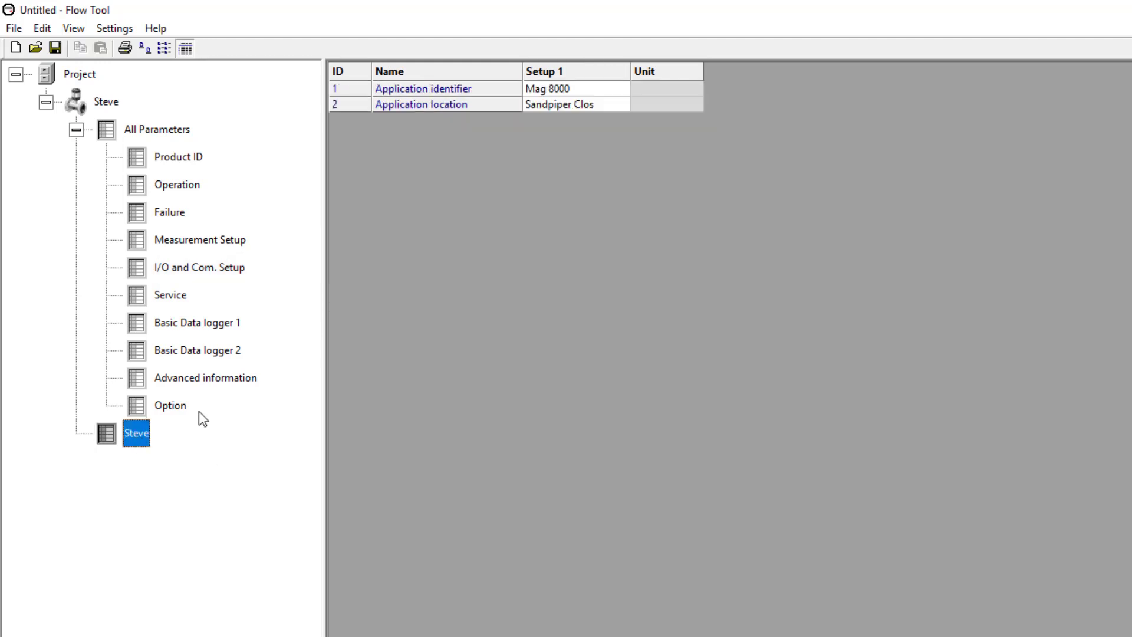
right_click(498, 279)
click(561, 347)
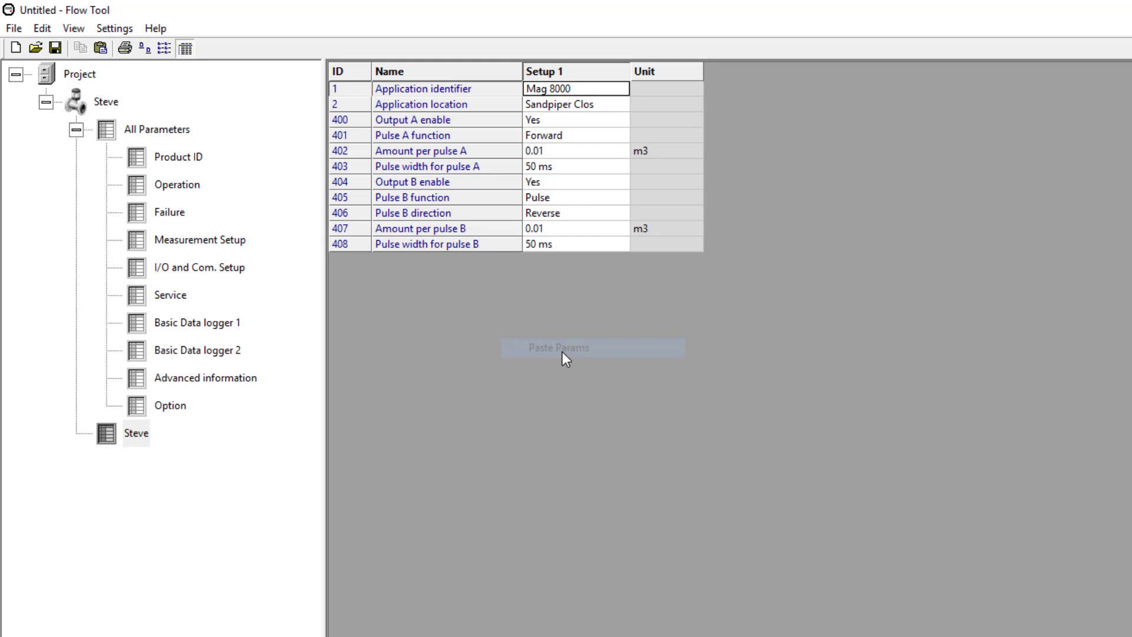
Copy Actual date and time from Operation and paste it into the Steve folder
click(176, 189)
click(340, 90)
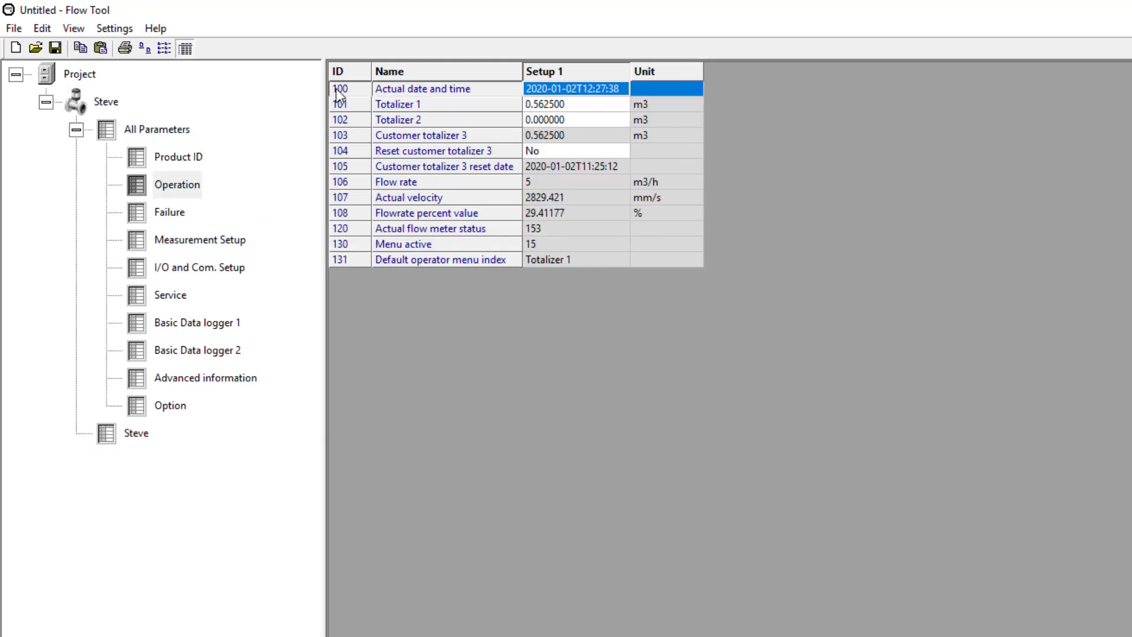
right_click(575, 93)
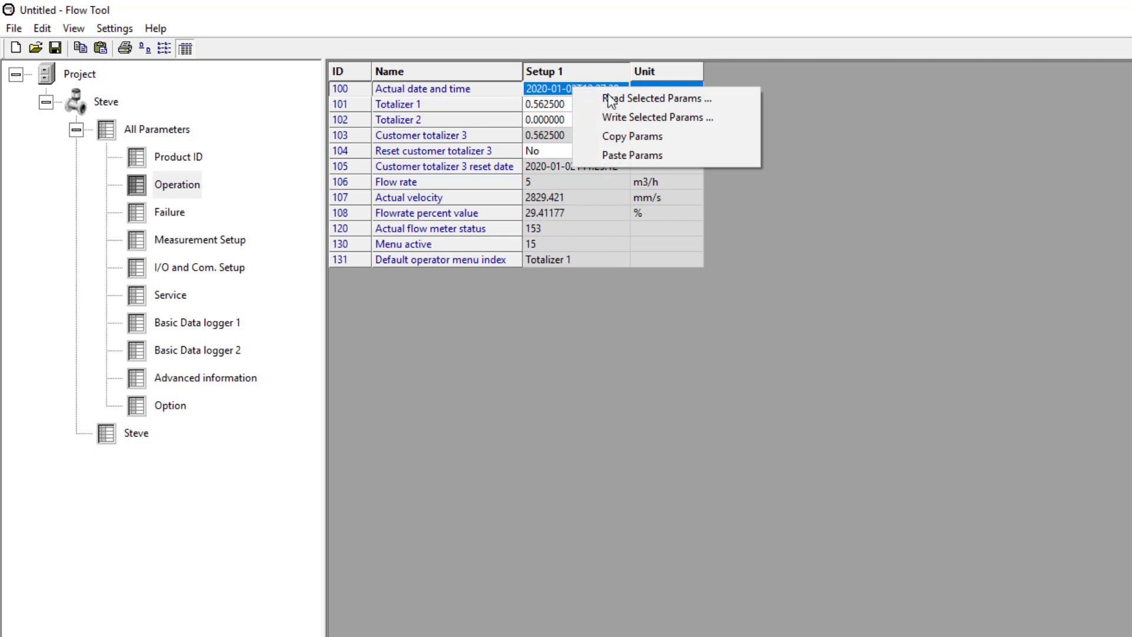
click(616, 136)
click(136, 433)
right_click(546, 348)
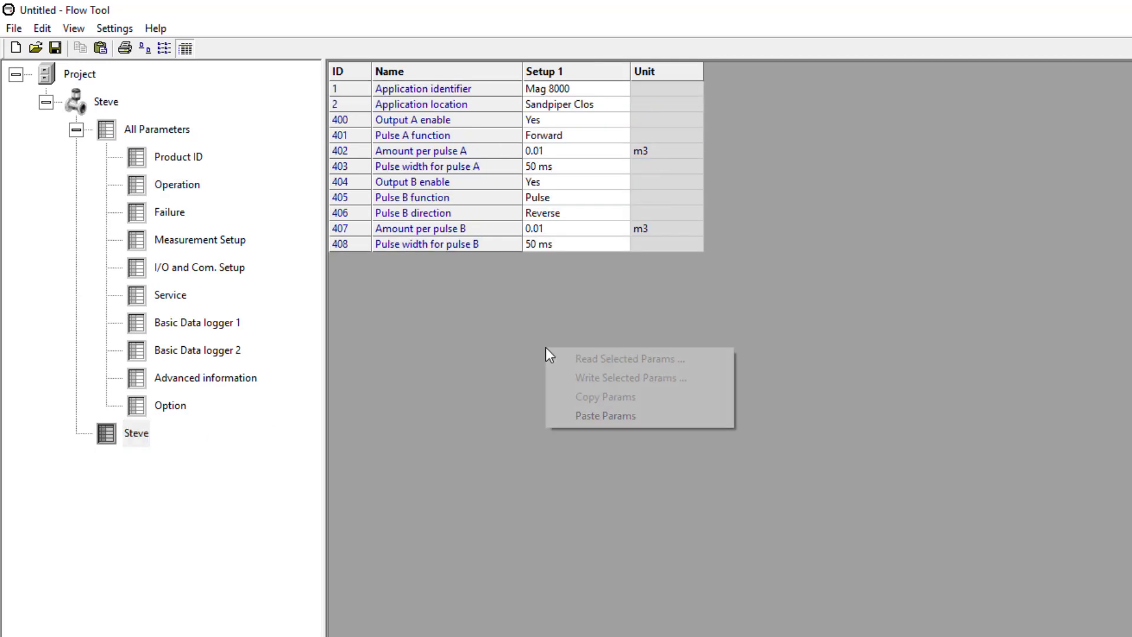
click(601, 416)
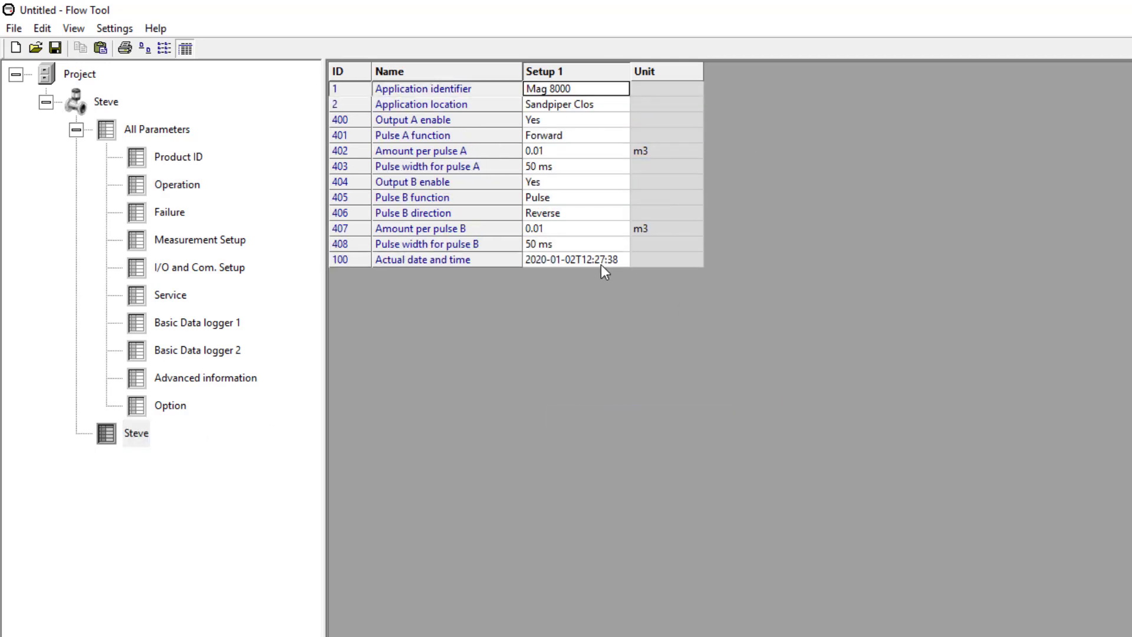
Set Actual date and time to the current time and date (2020-01-02T13:37:16)
double_click(601, 263)
click(908, 483)
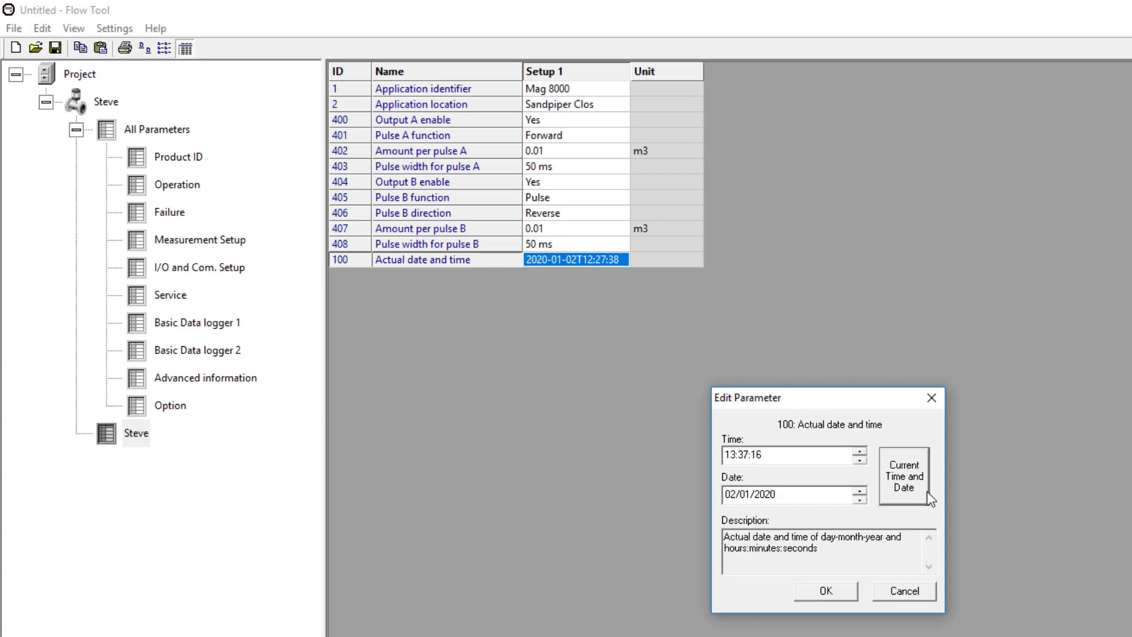
click(826, 590)
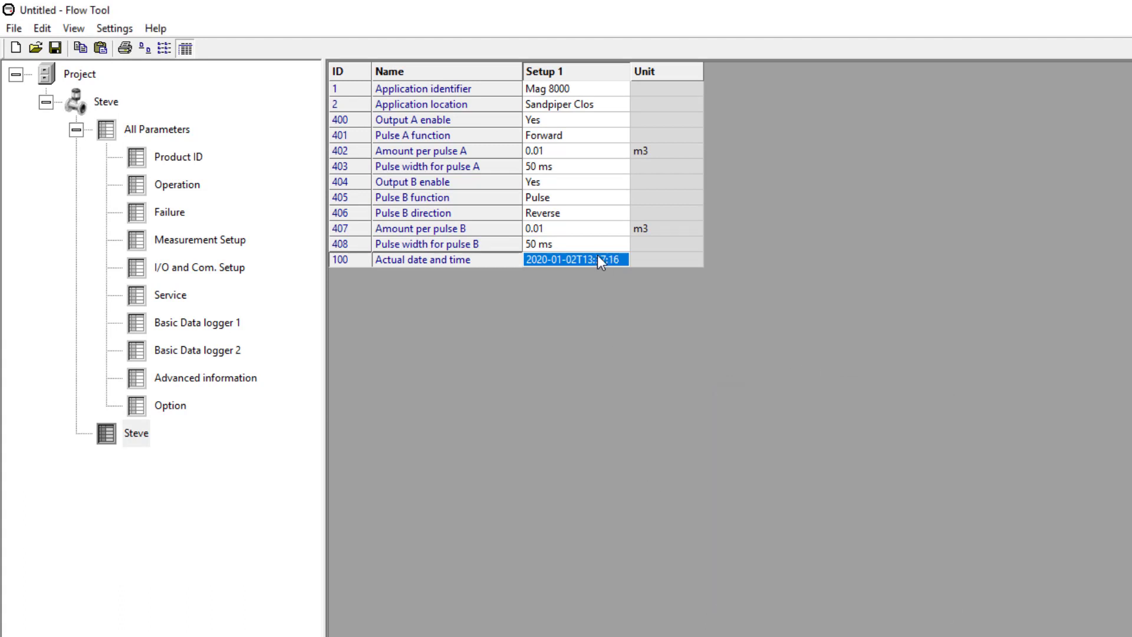
key(Up)
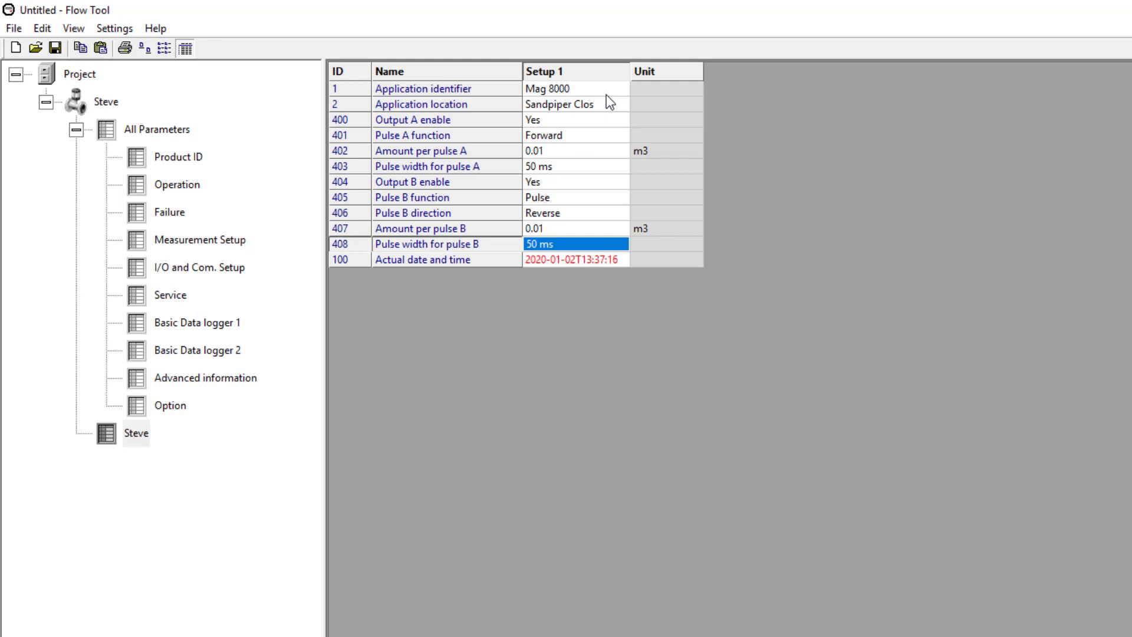
Change Amount per pulse A and B back to 0.001 m3
double_click(539, 153)
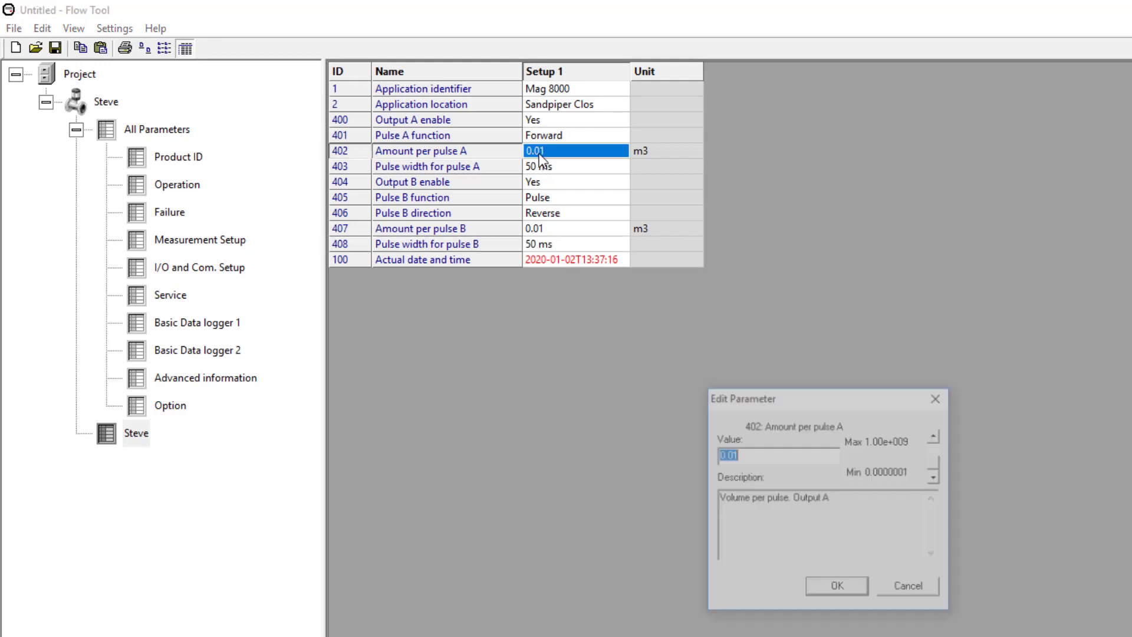
click(732, 454)
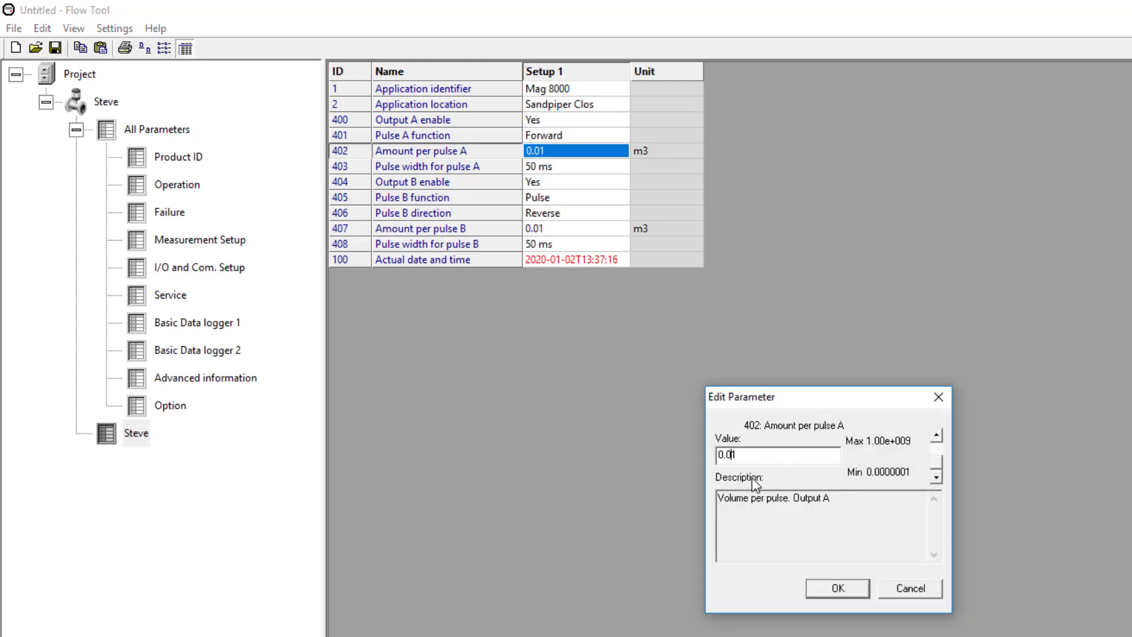
text(0)
click(837, 588)
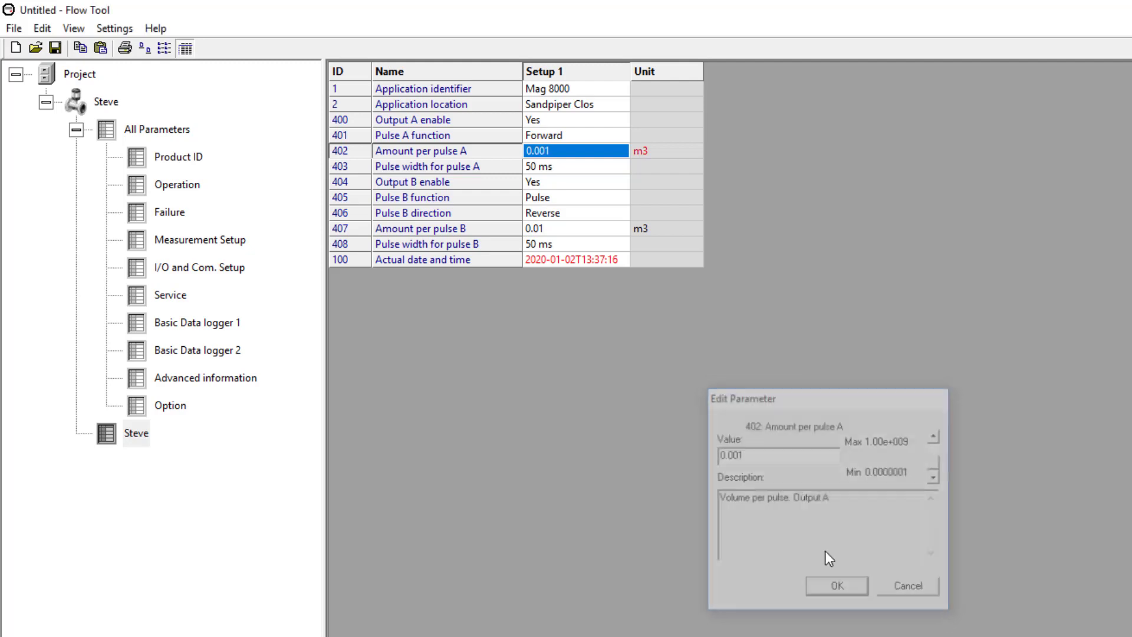
double_click(537, 229)
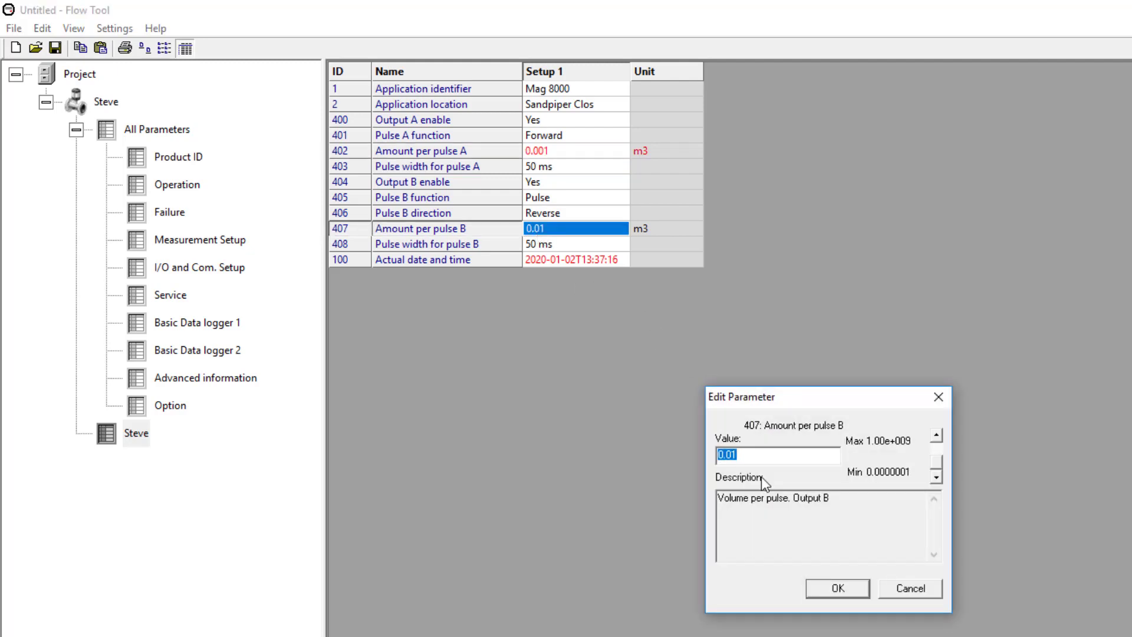
click(726, 453)
text(0)
click(861, 588)
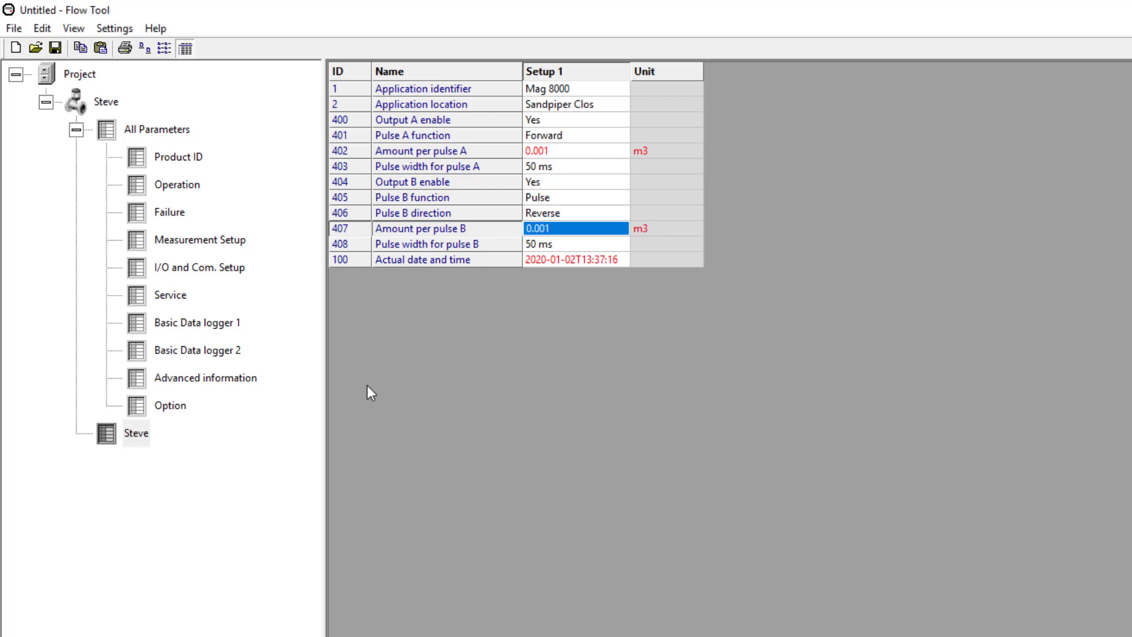
Write the custom Steve parameter set's edited values to the device until it reaches 100%
click(131, 437)
click(131, 436)
click(102, 434)
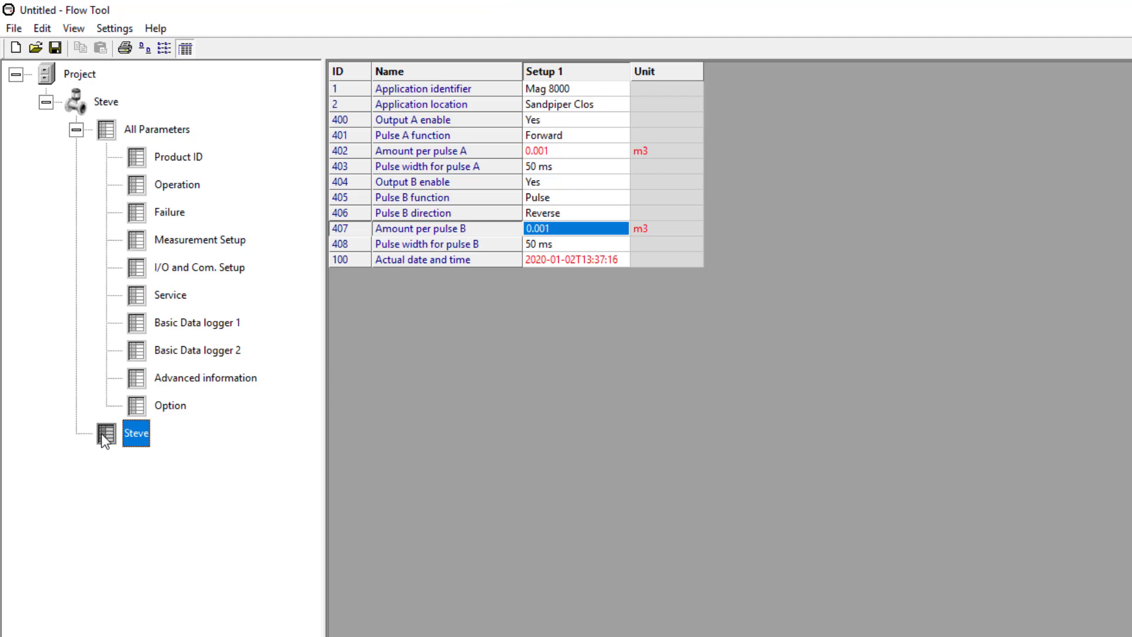
right_click(101, 434)
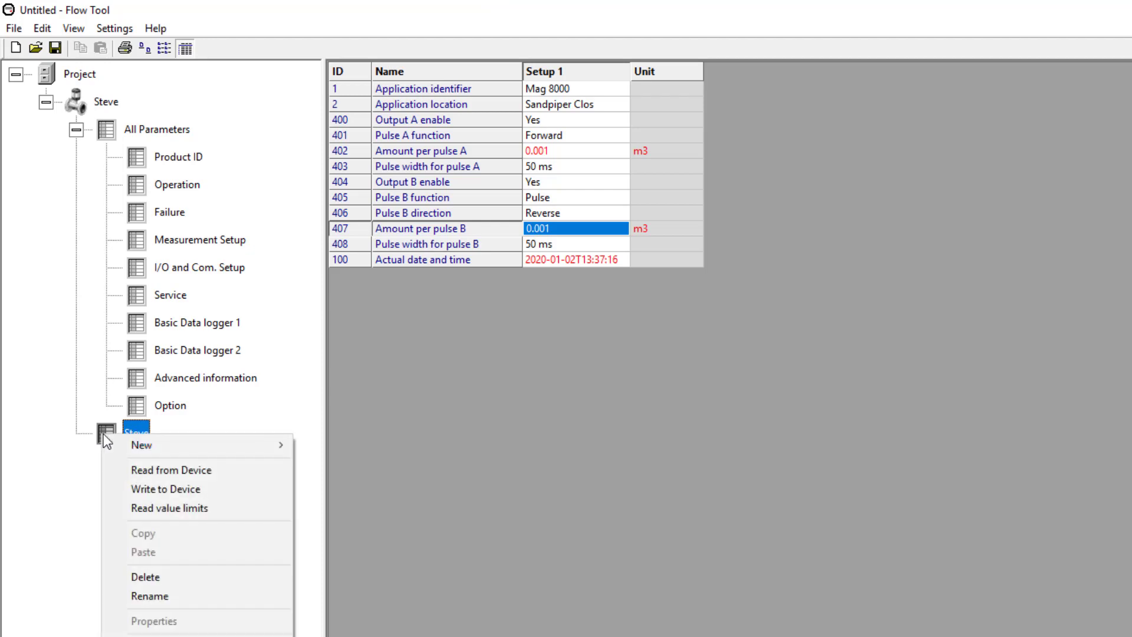
click(182, 490)
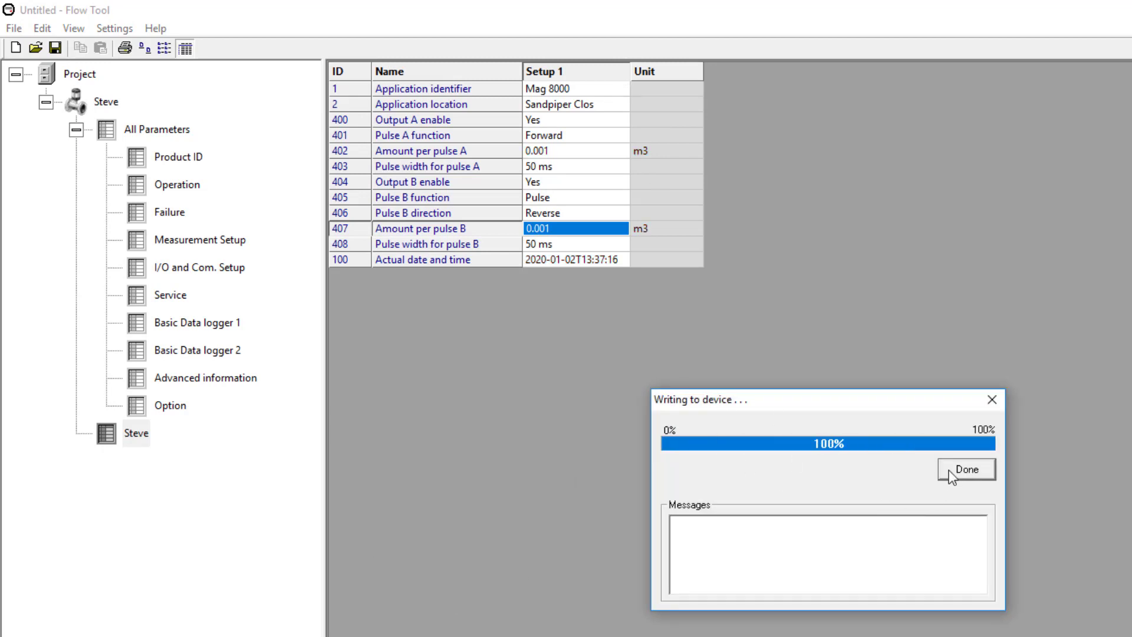
click(950, 472)
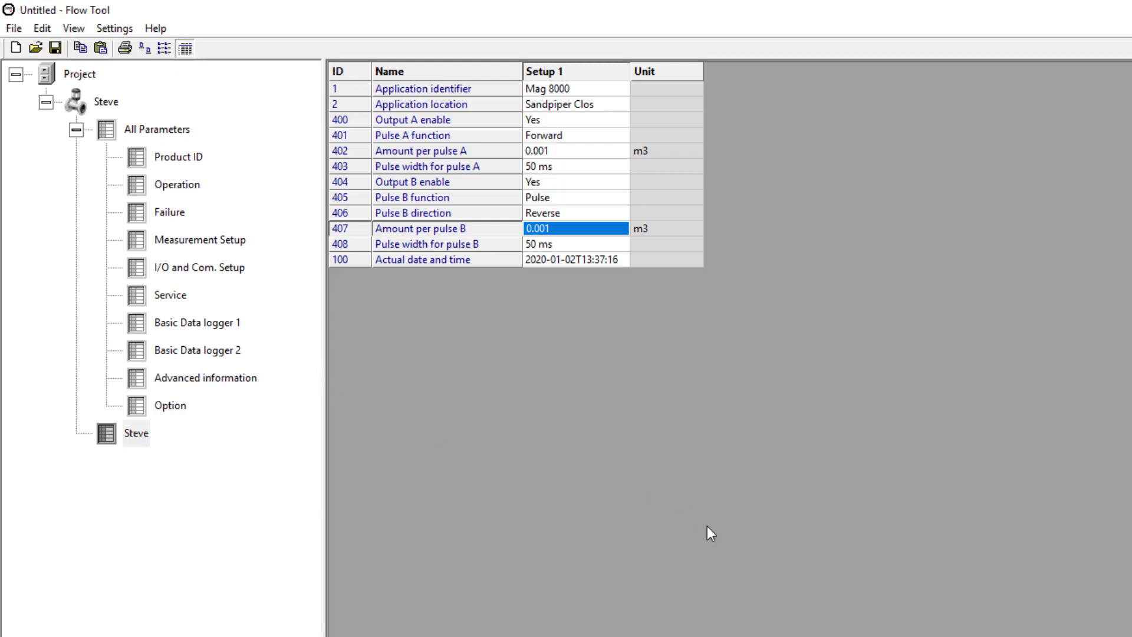
Show the Steve meter's Service parameters and select the Electrode impedance A and B values
click(171, 296)
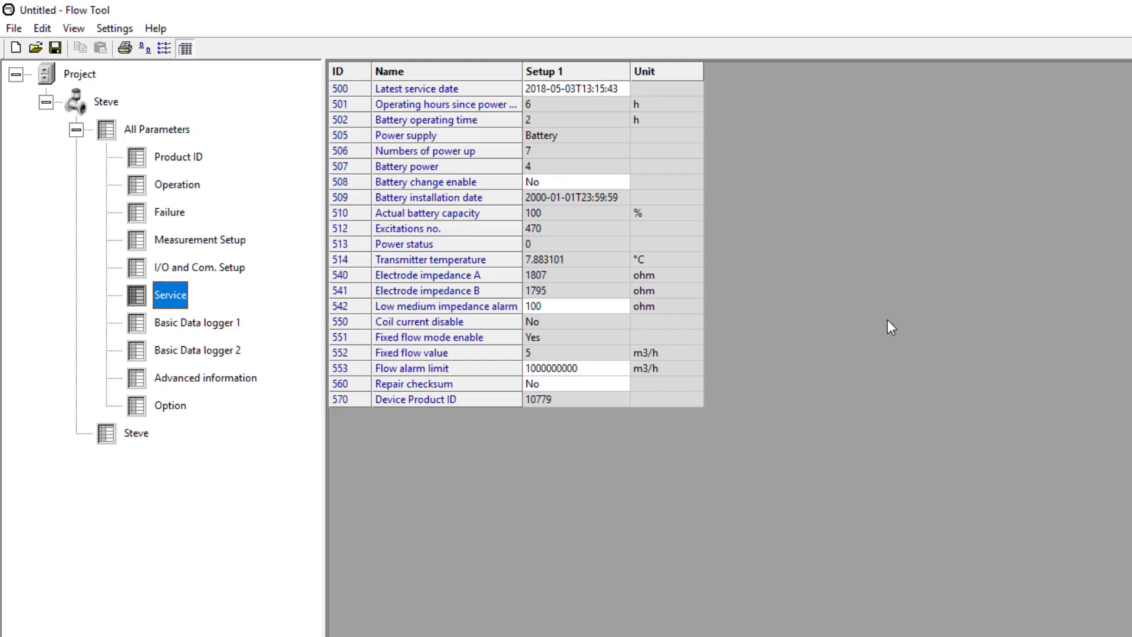
click(460, 278)
click(459, 288)
click(461, 277)
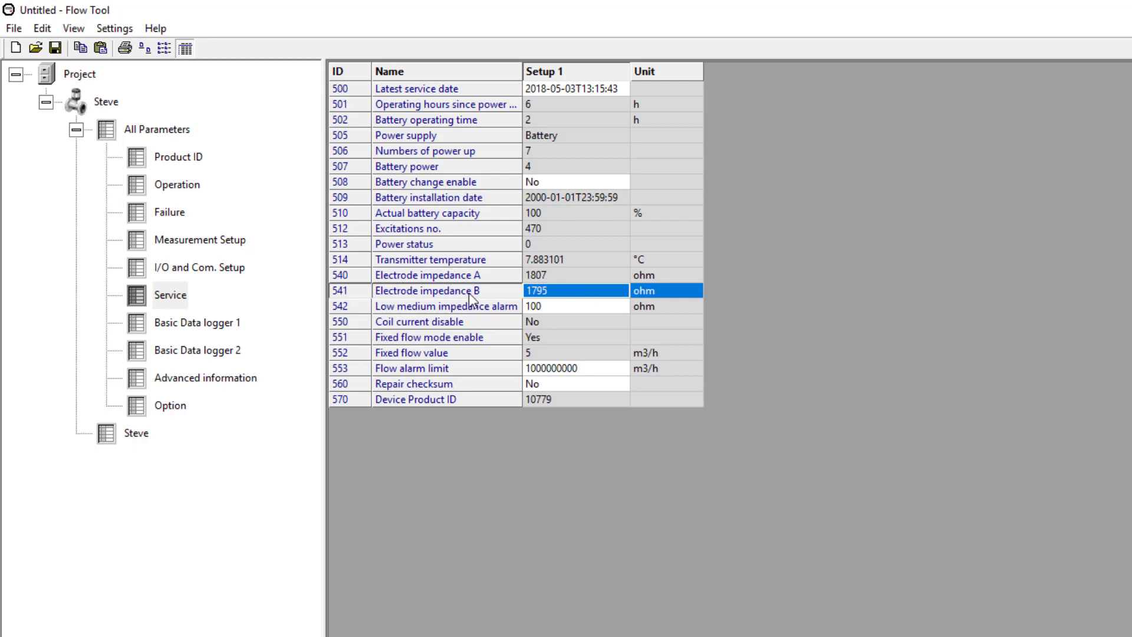
click(548, 274)
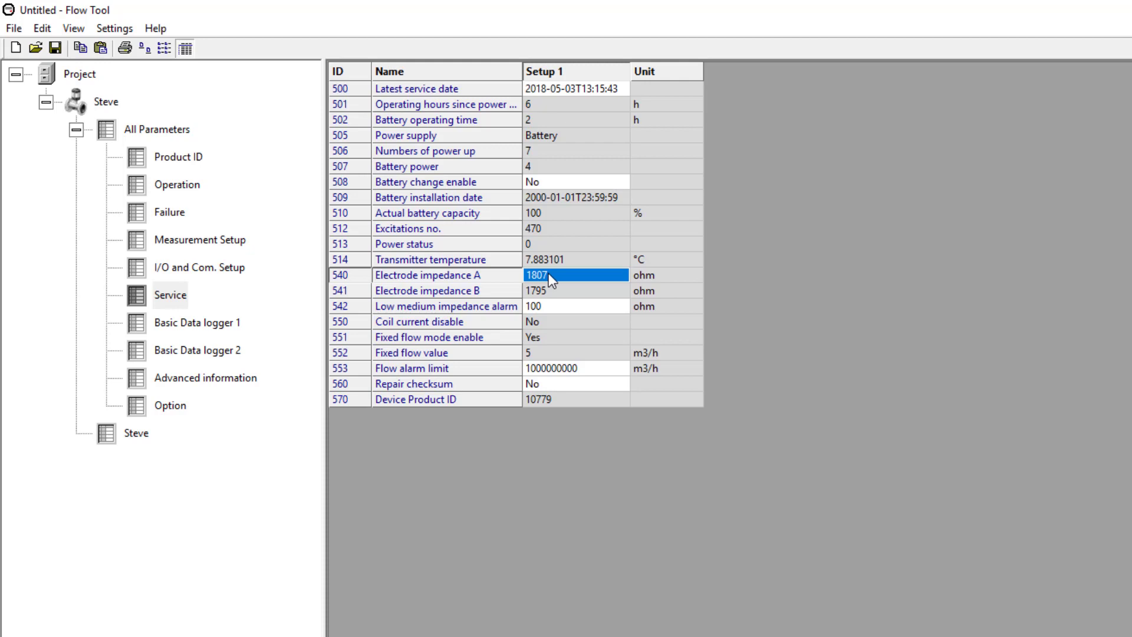
drag(548, 275, 566, 296)
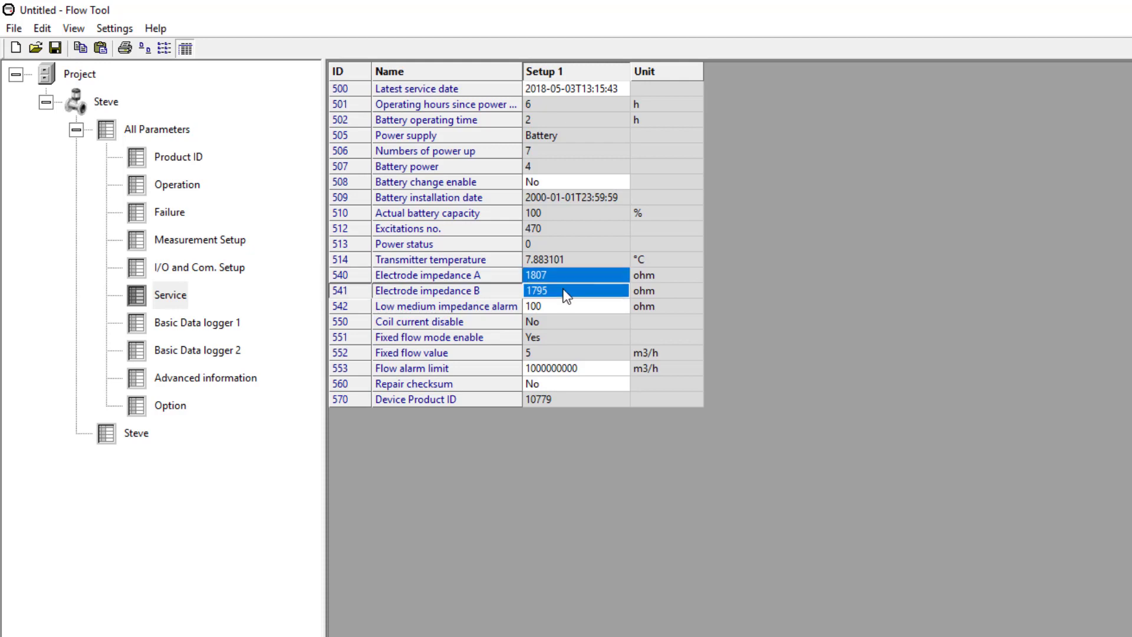
Read both electrode impedances from the device, getting 1799 and 1794 ohm
right_click(564, 289)
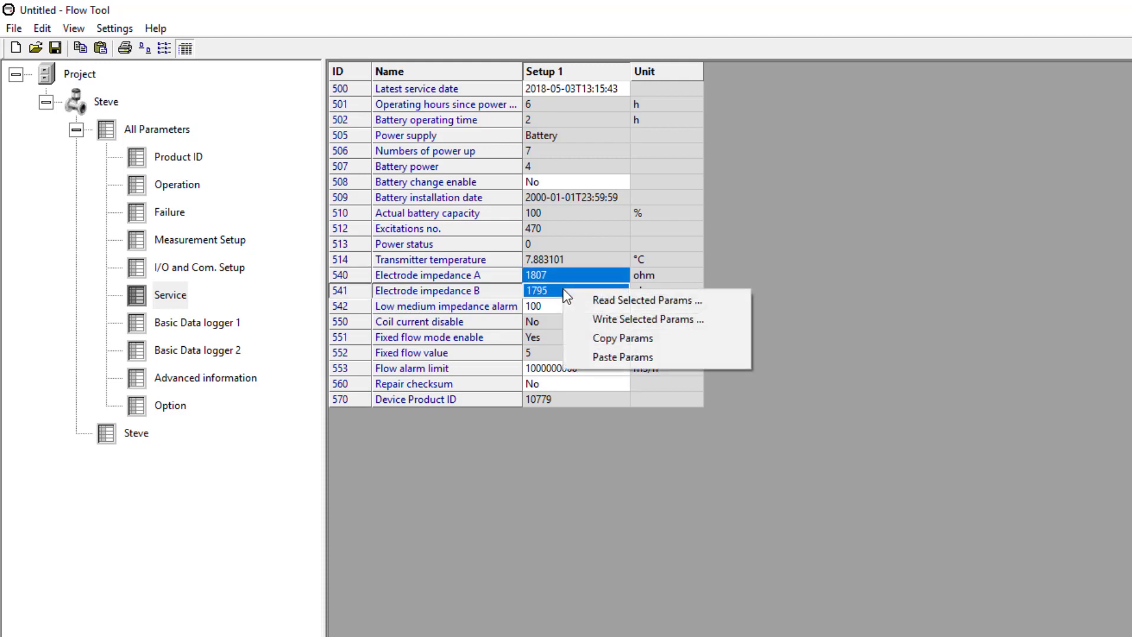
click(623, 301)
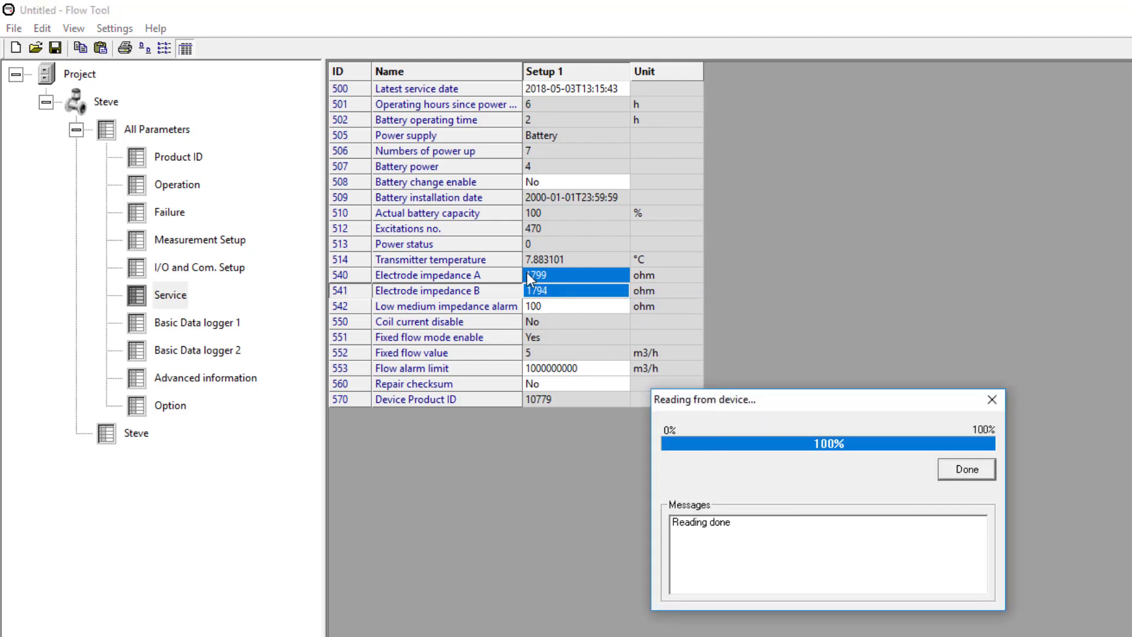
click(958, 471)
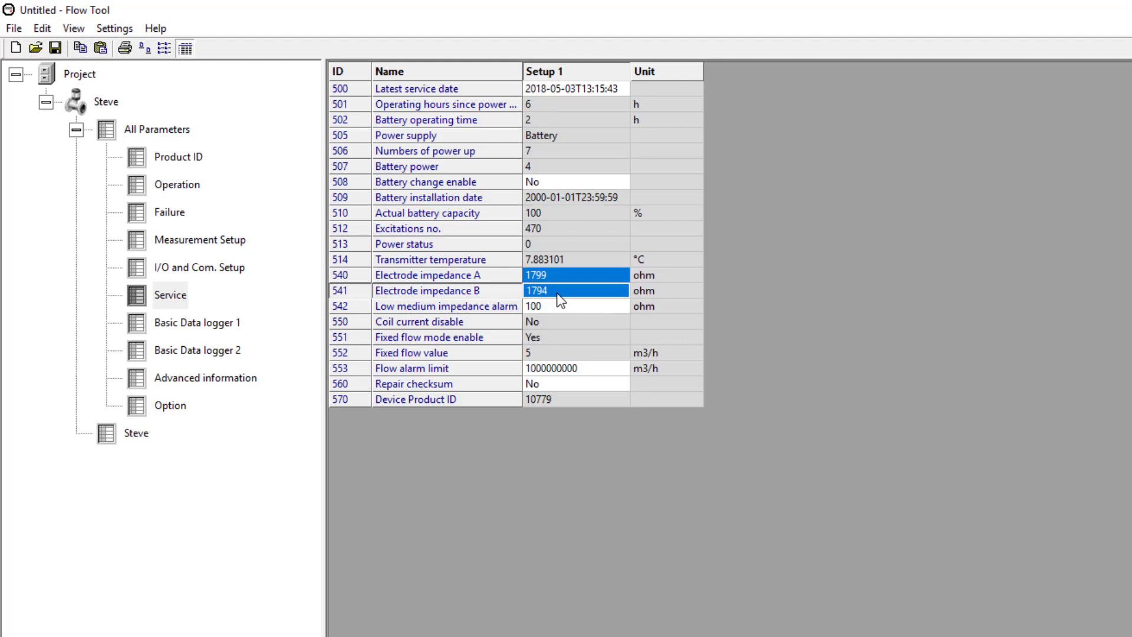
right_click(558, 291)
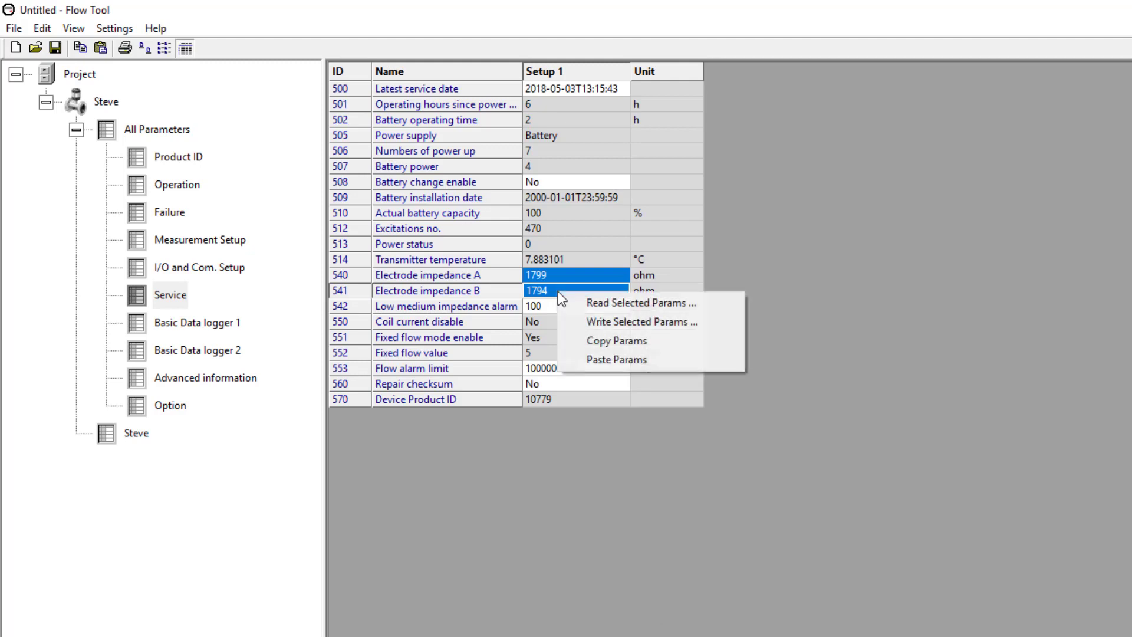
click(622, 303)
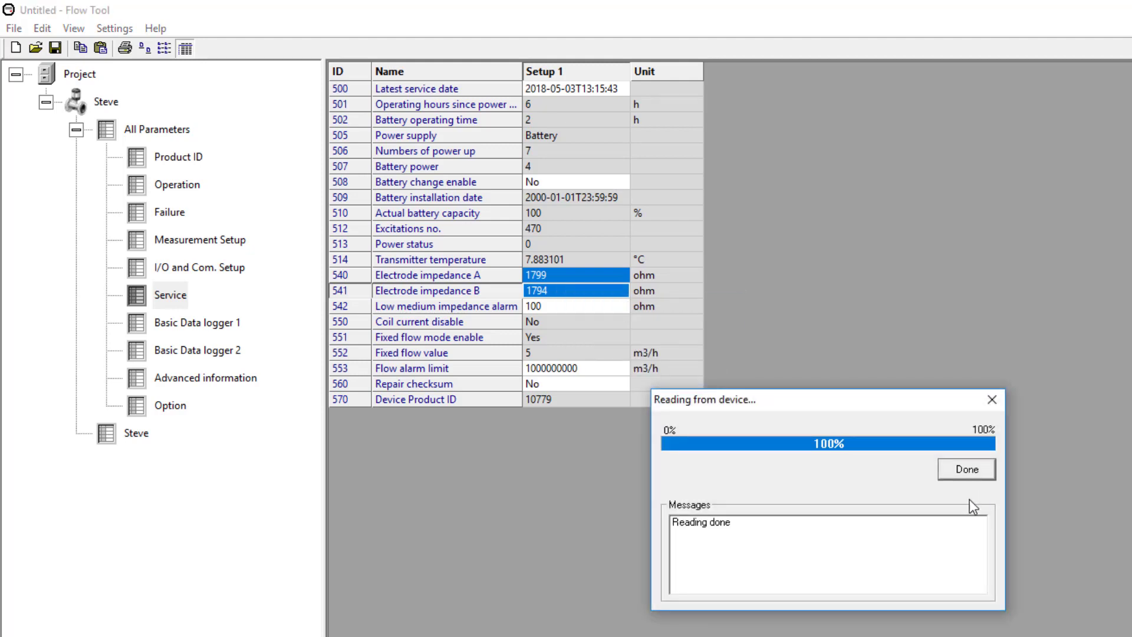
click(971, 477)
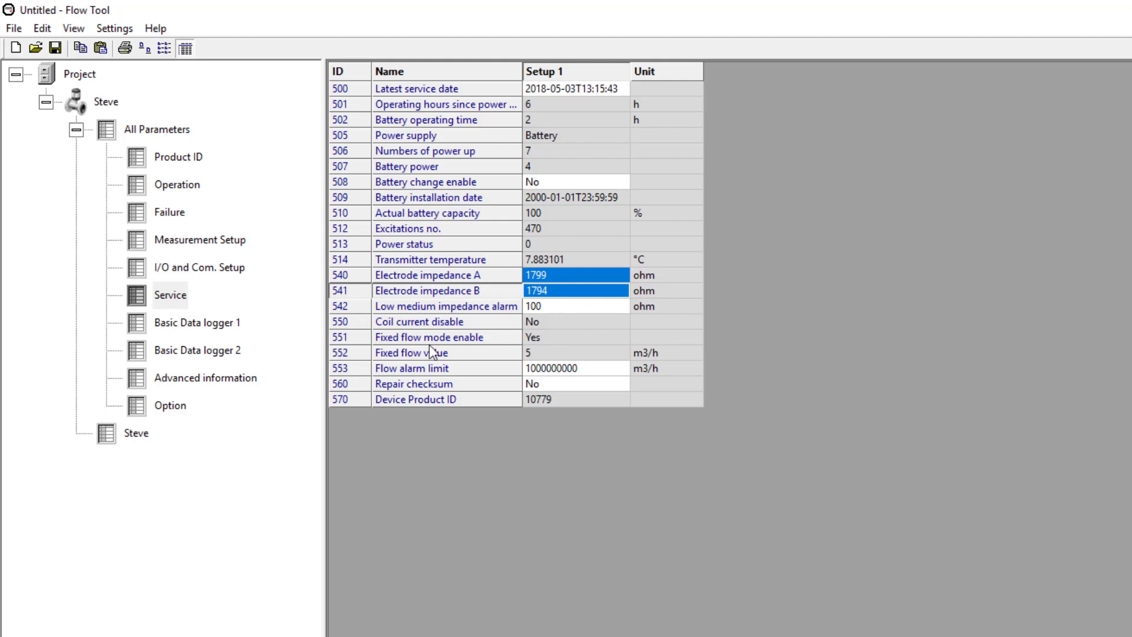
Set Fixed flow mode enable (row 551) to Yes, then show the project folder overview
click(423, 324)
click(534, 337)
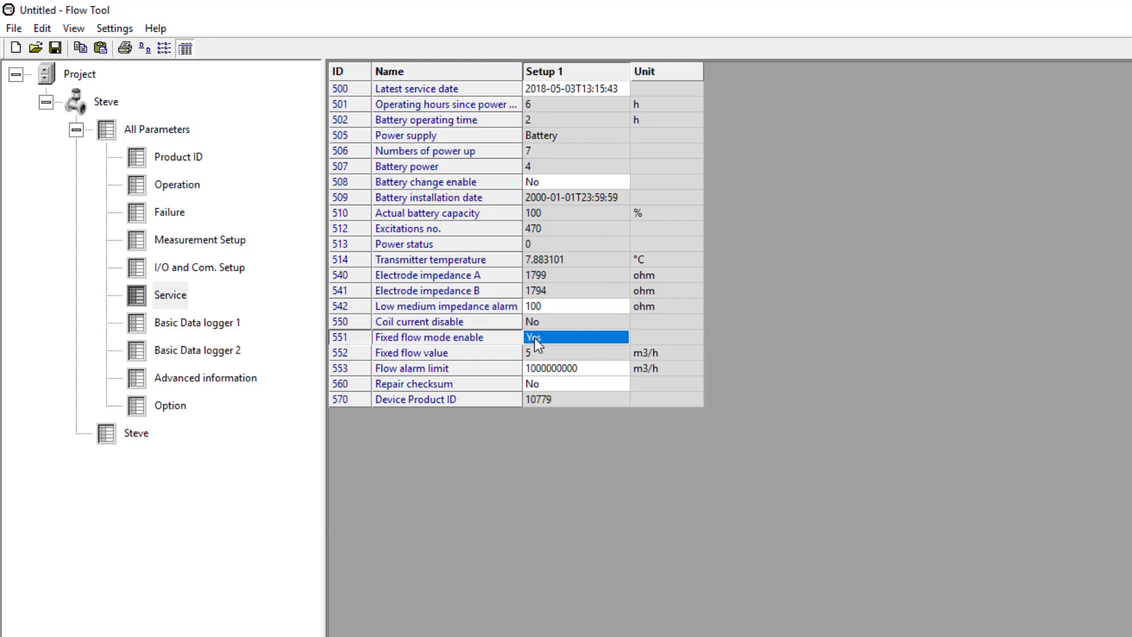
click(428, 326)
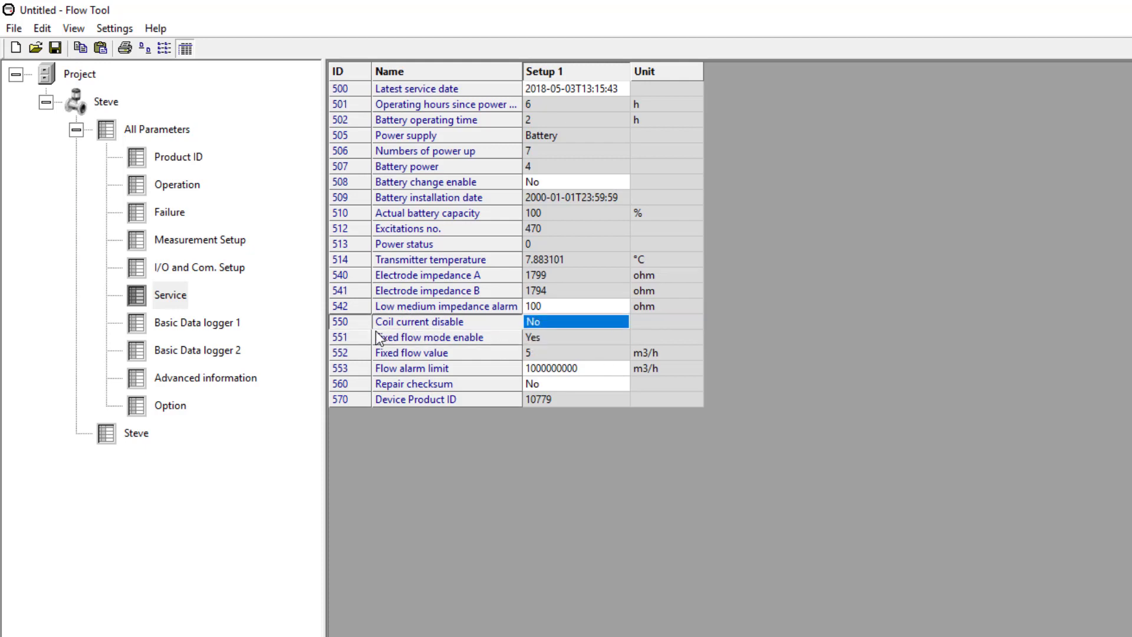
click(491, 337)
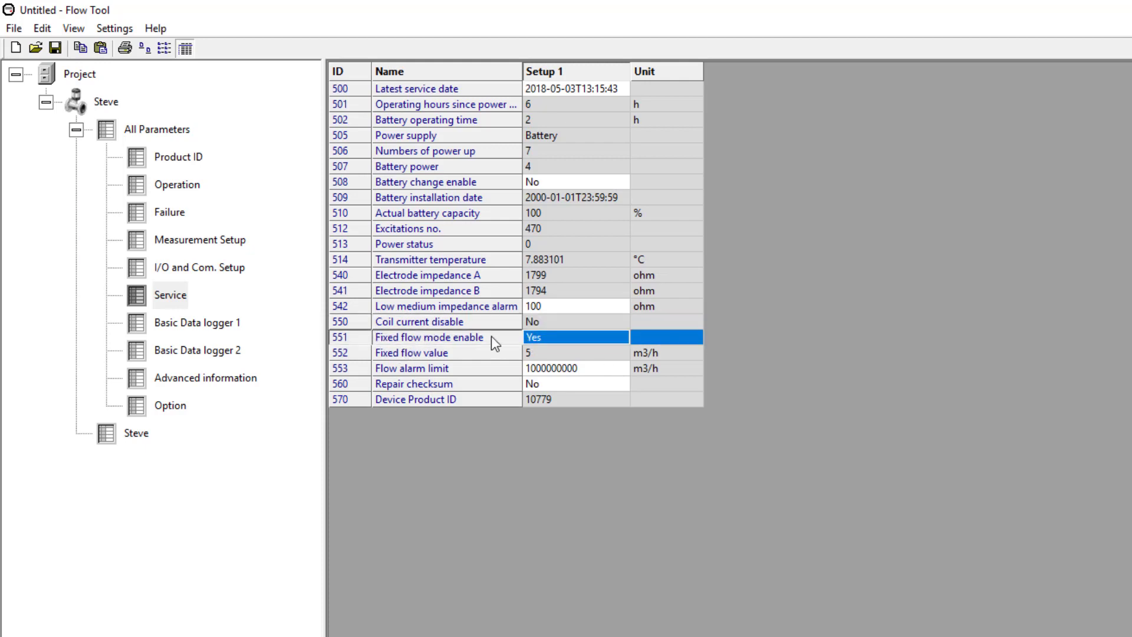
right_click(542, 341)
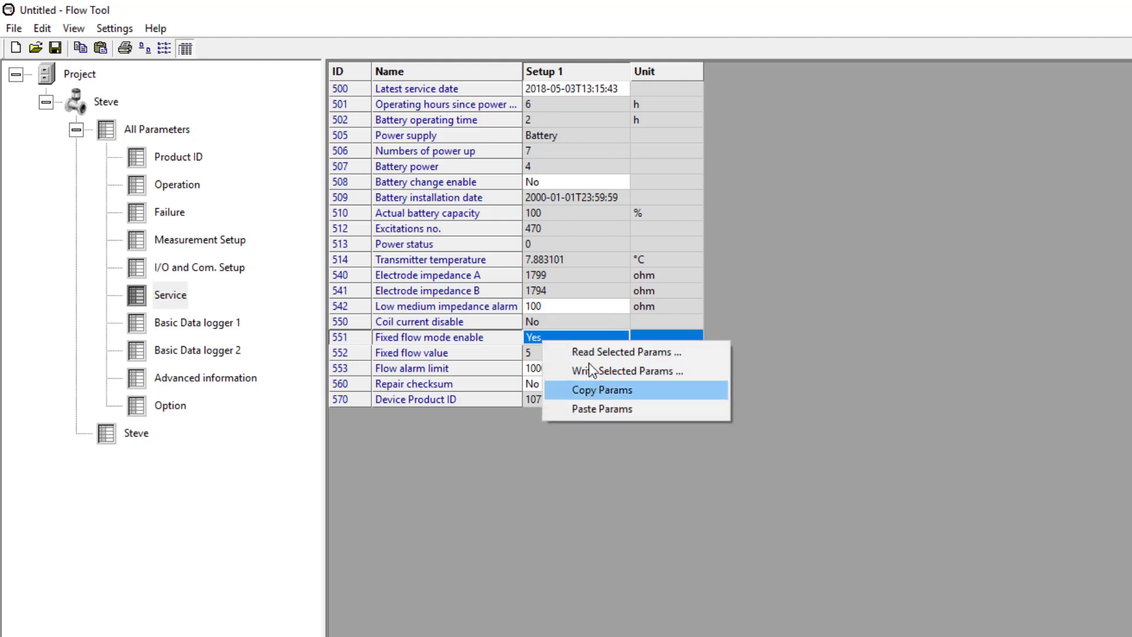
double_click(526, 342)
click(729, 455)
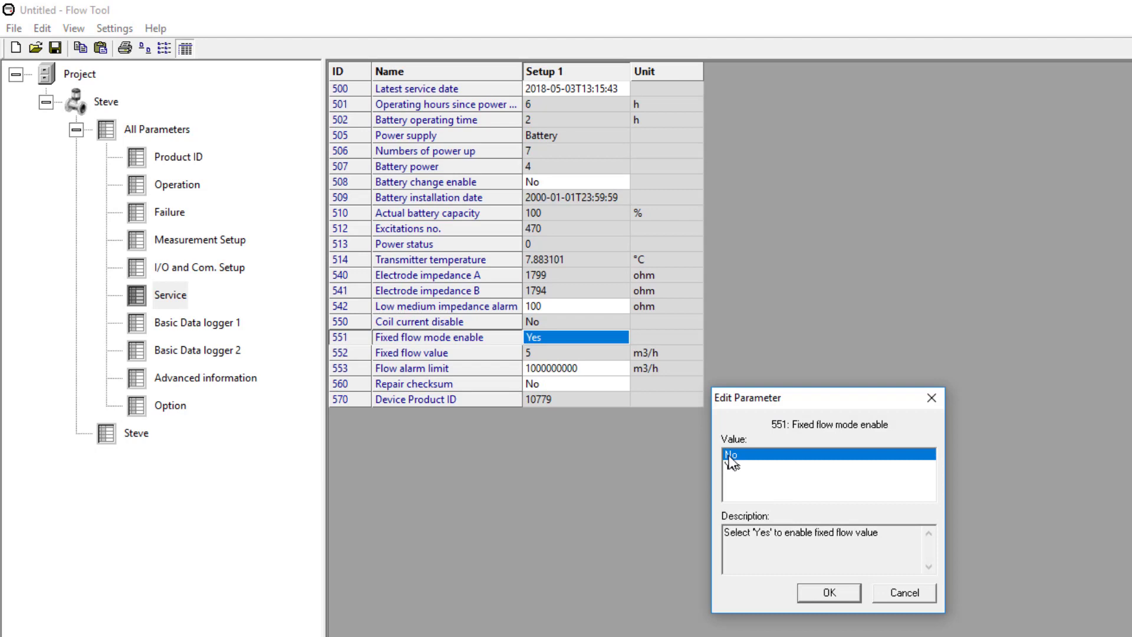
click(730, 465)
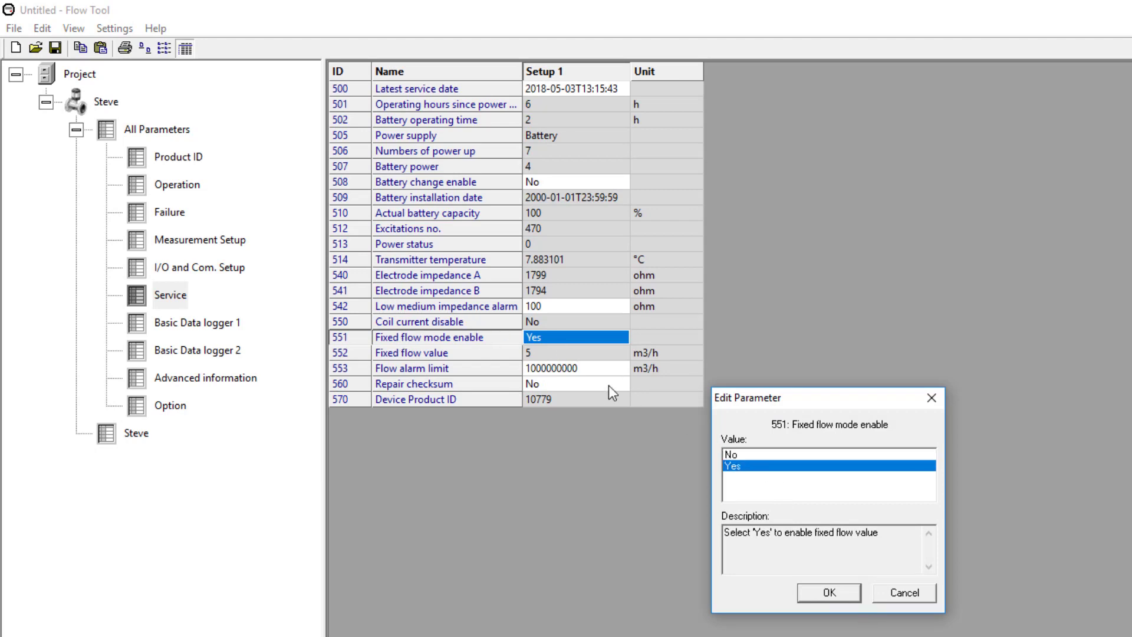
click(817, 597)
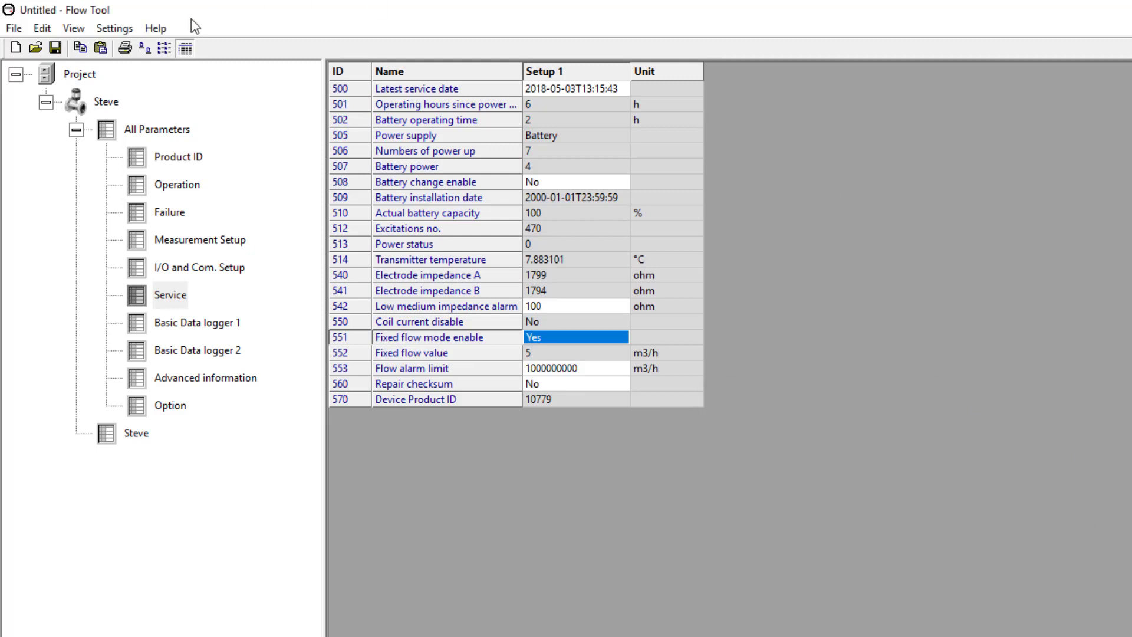
click(75, 73)
Add a new flow meter with manual configuration and product version 3.20, hitting a duplicate-name warning
right_click(59, 73)
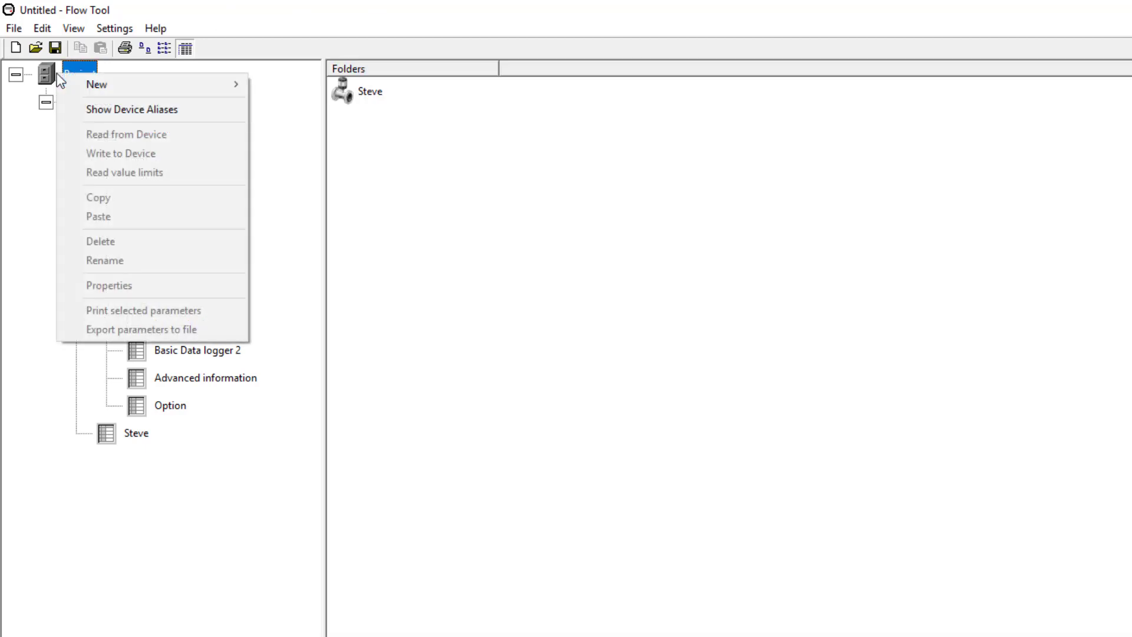
mouse_move(97, 80)
click(306, 81)
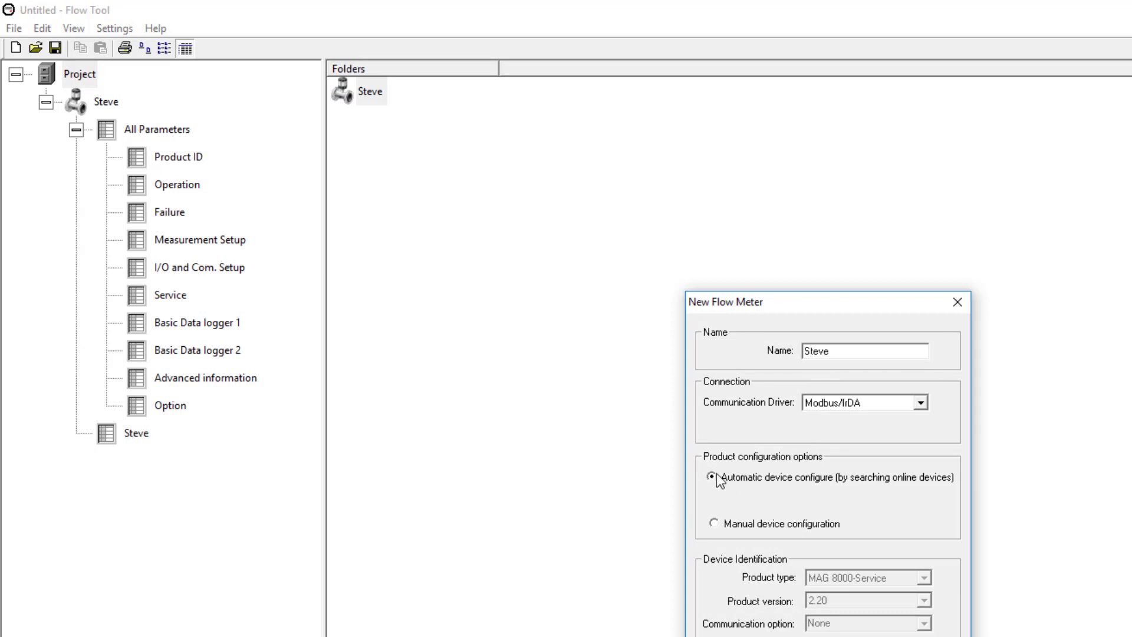
click(714, 523)
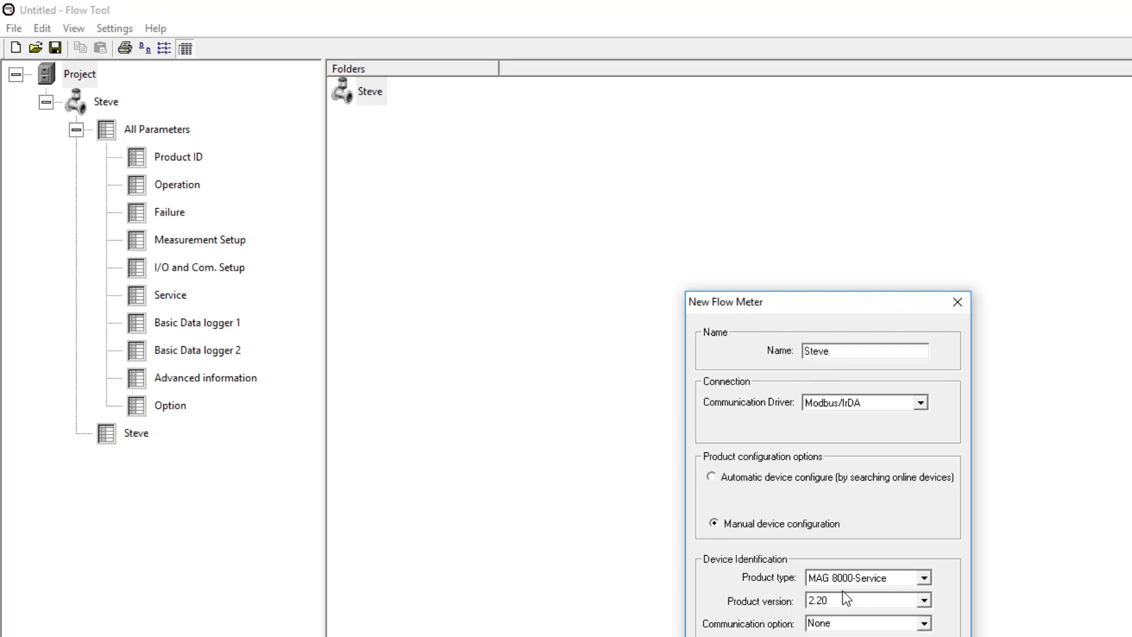
click(923, 600)
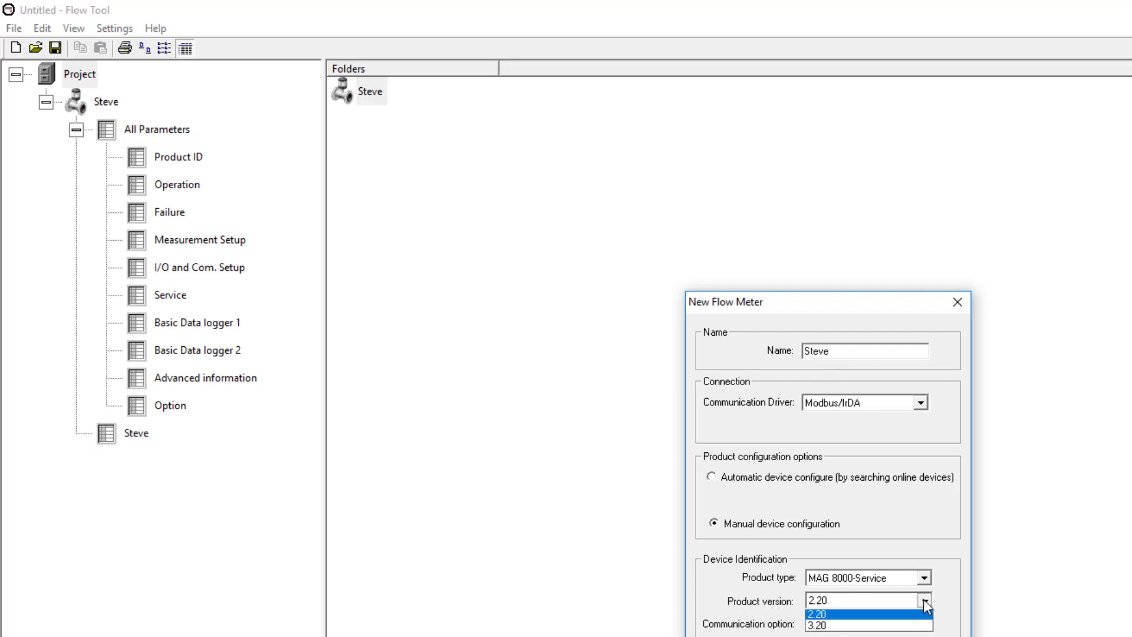
click(815, 627)
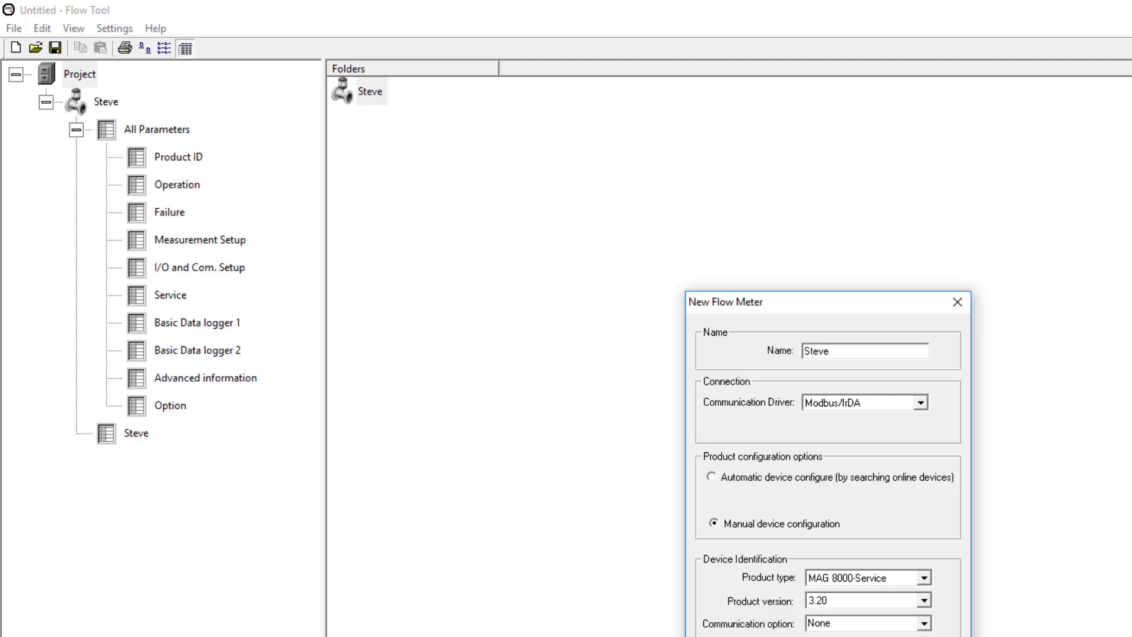
key(Return)
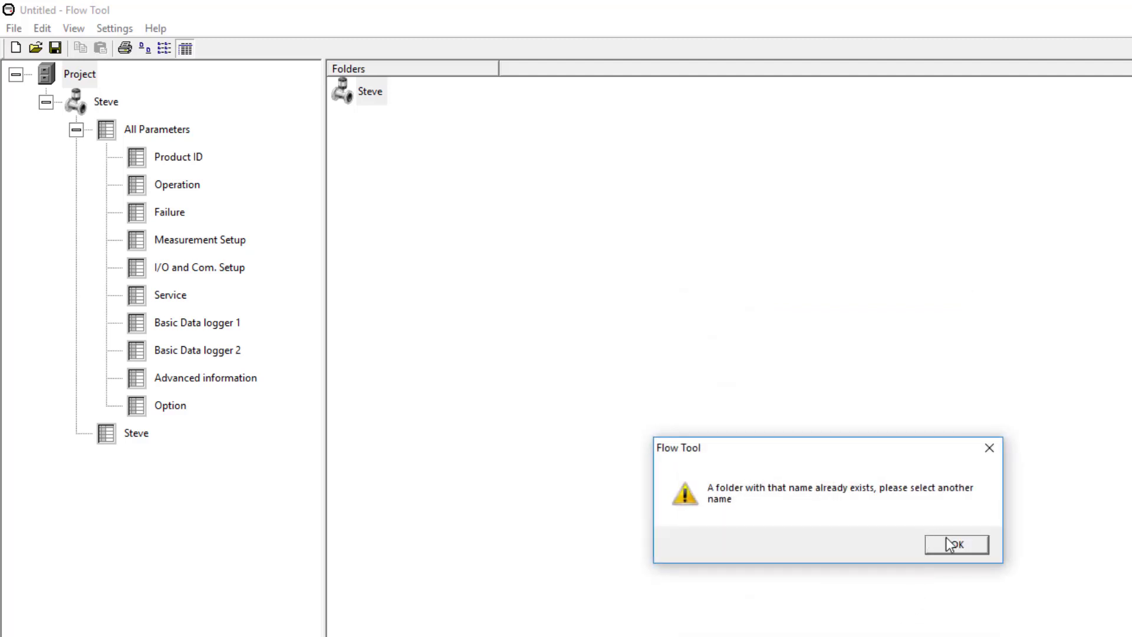
click(958, 545)
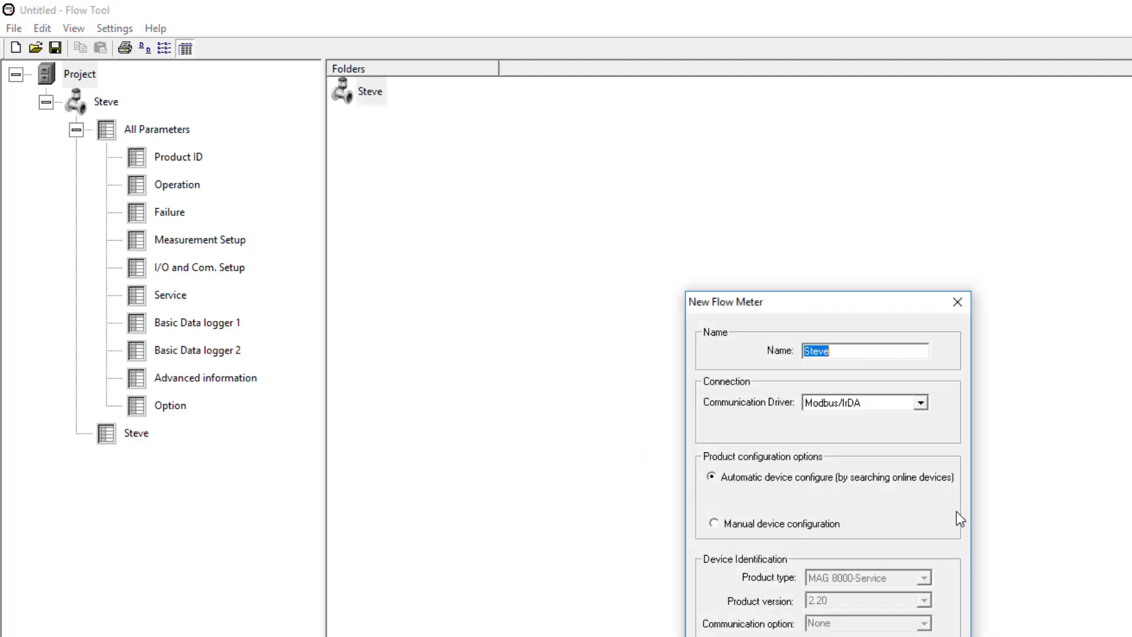
Rename the meter to Steve1, reselect manual configuration and version 3.20, and create it
click(847, 348)
text(1)
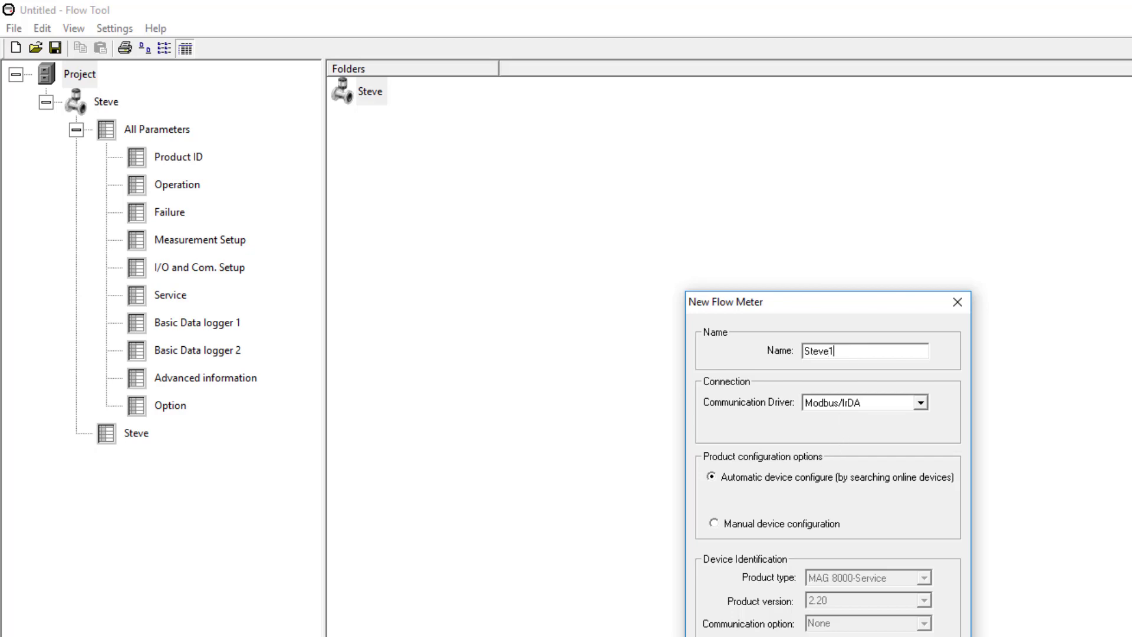
click(761, 524)
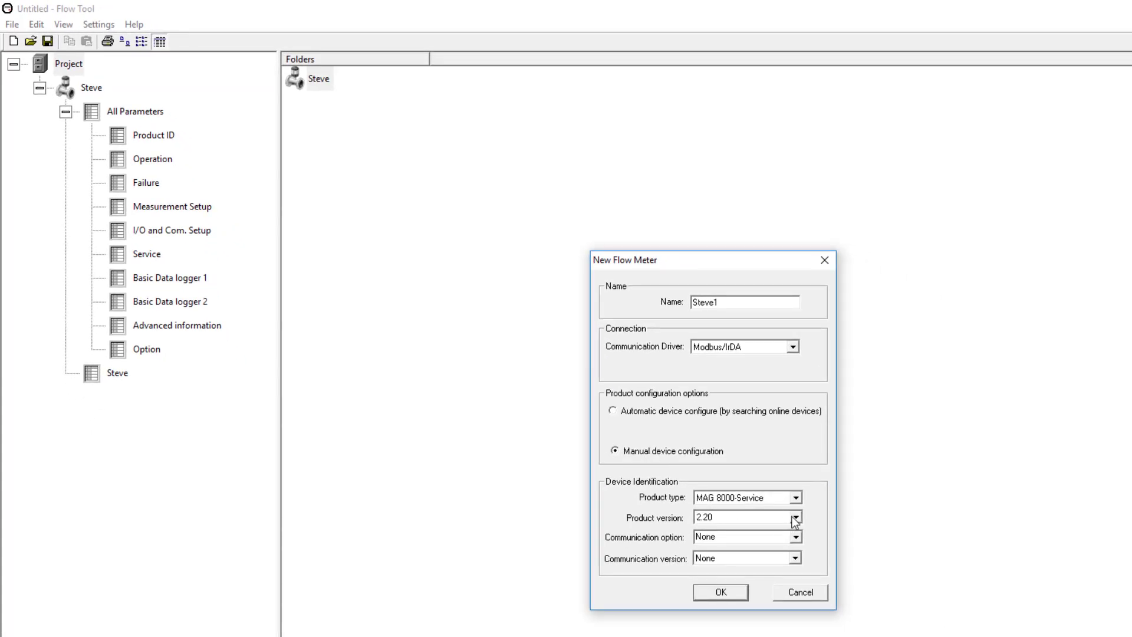
click(793, 517)
click(756, 535)
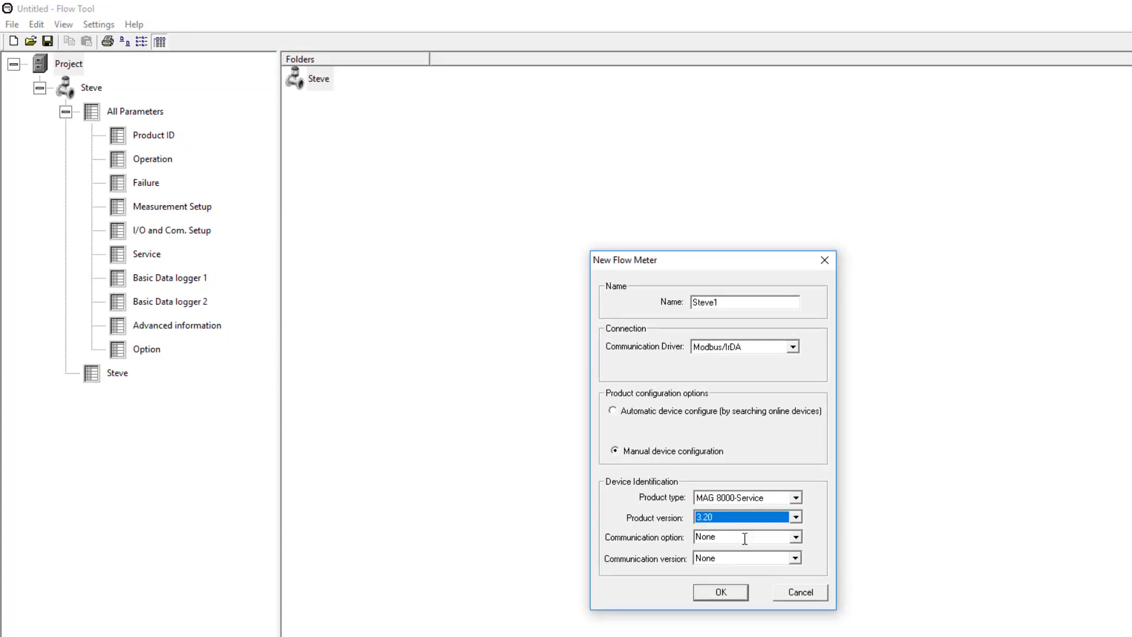
click(723, 594)
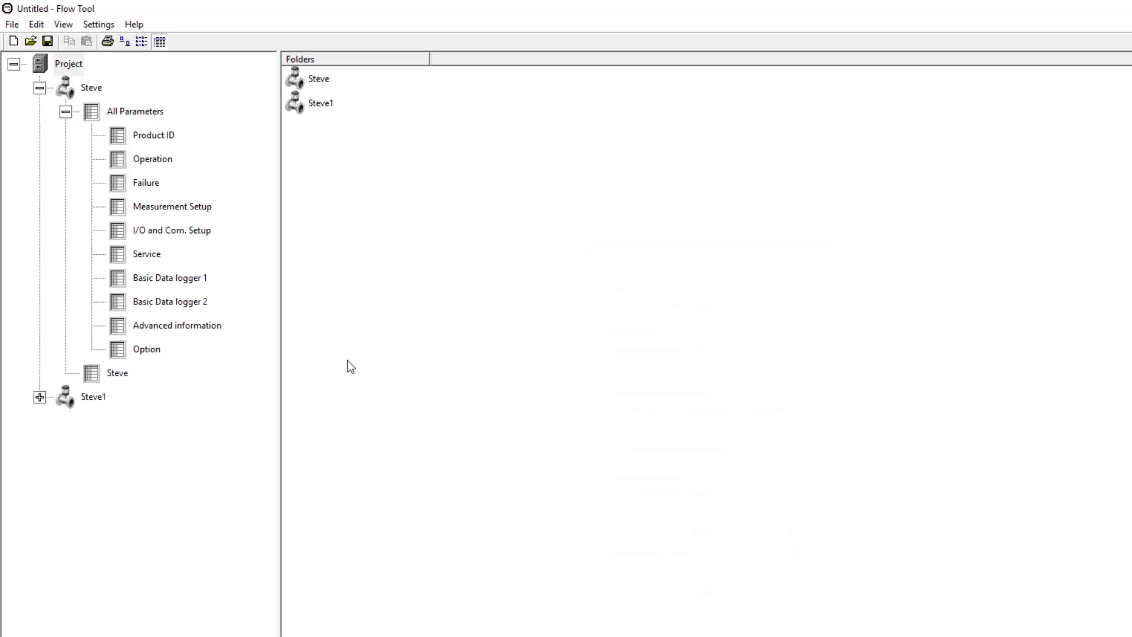
click(40, 397)
click(65, 420)
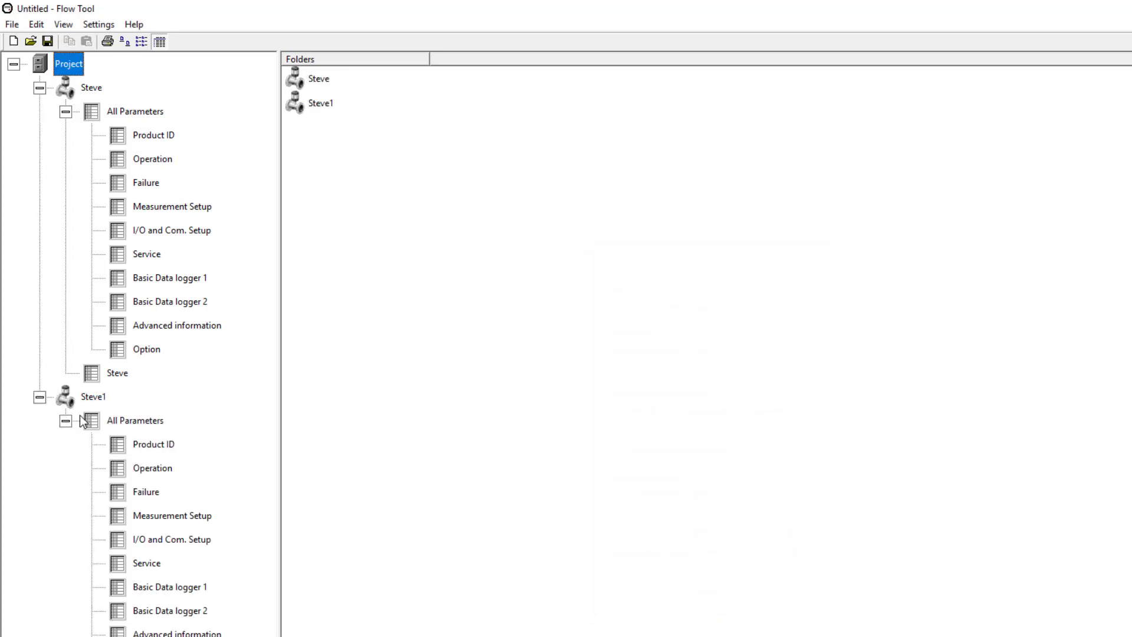
click(88, 397)
click(126, 422)
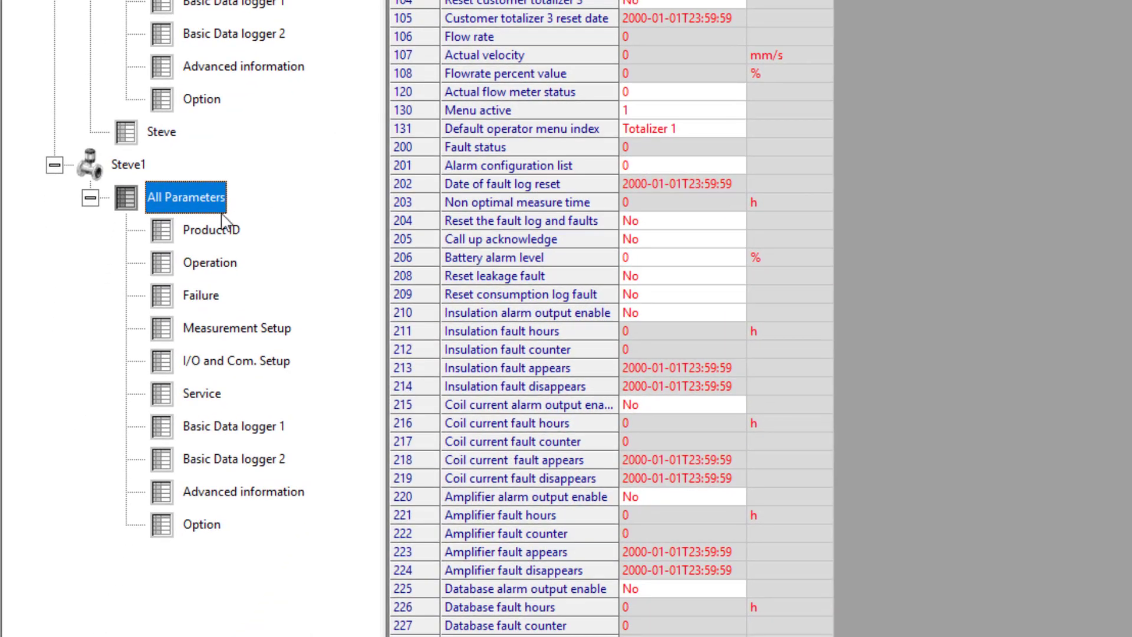
click(206, 223)
click(202, 256)
click(192, 297)
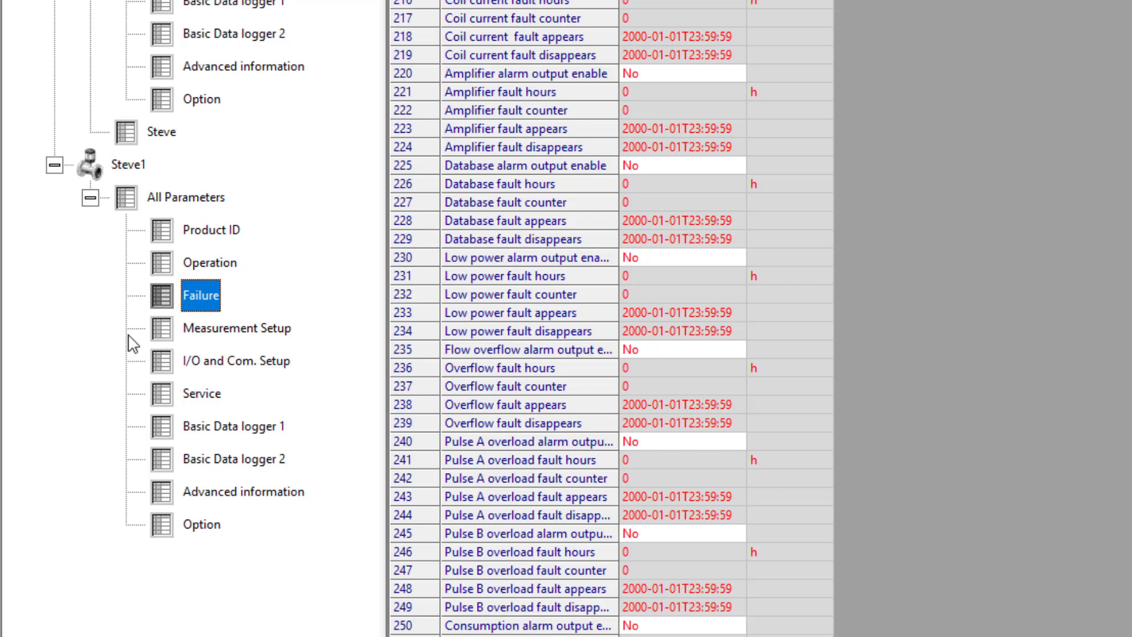
click(191, 335)
click(208, 367)
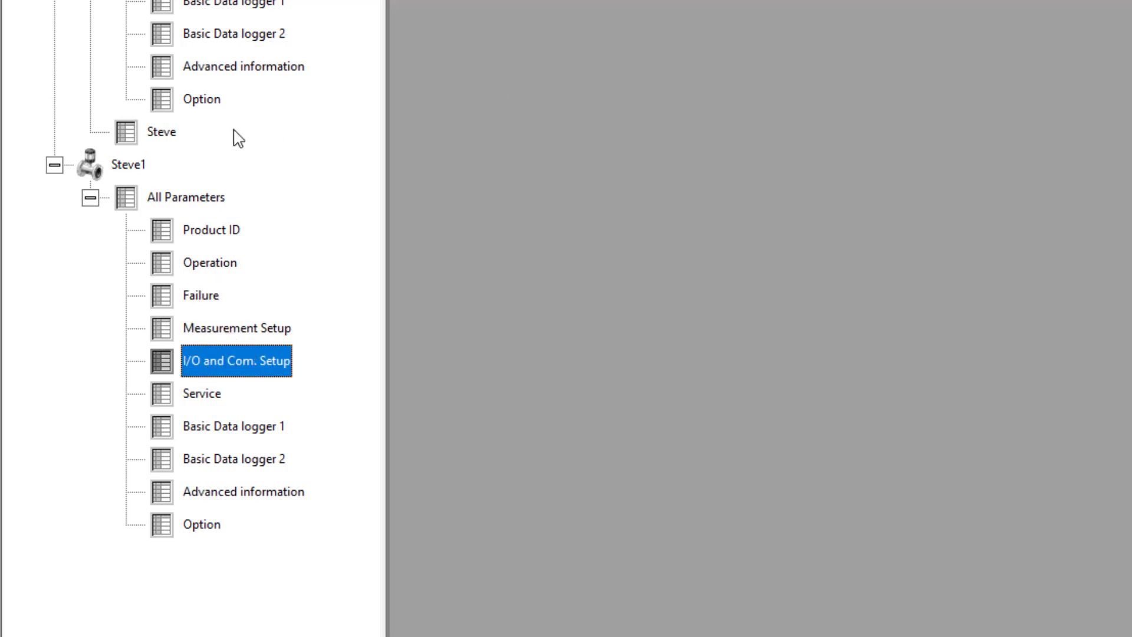
click(198, 264)
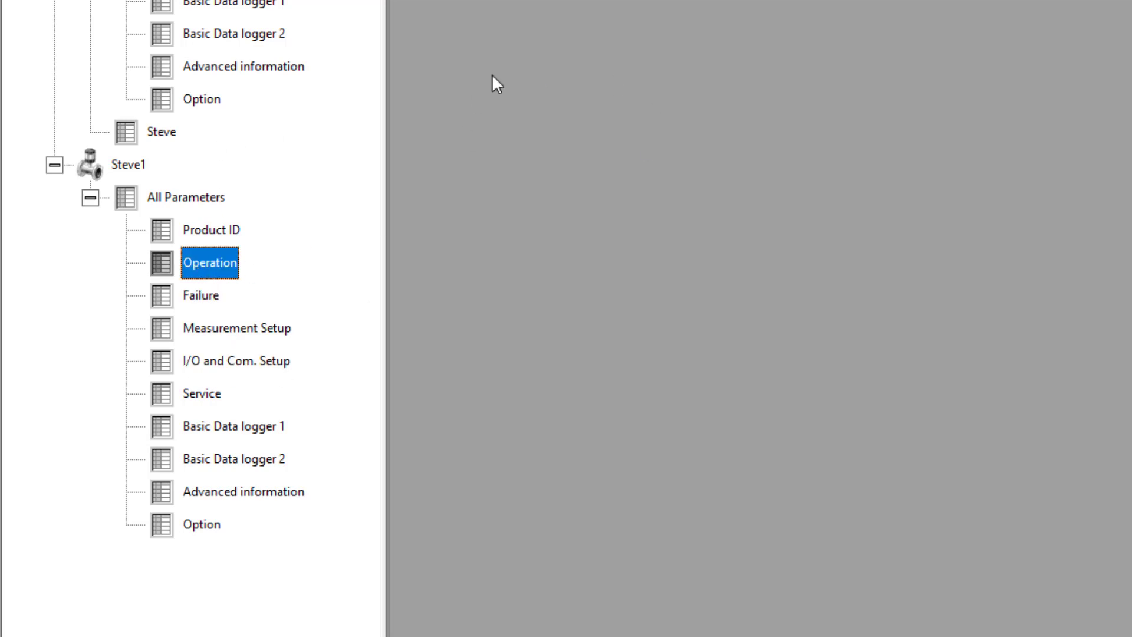
click(210, 231)
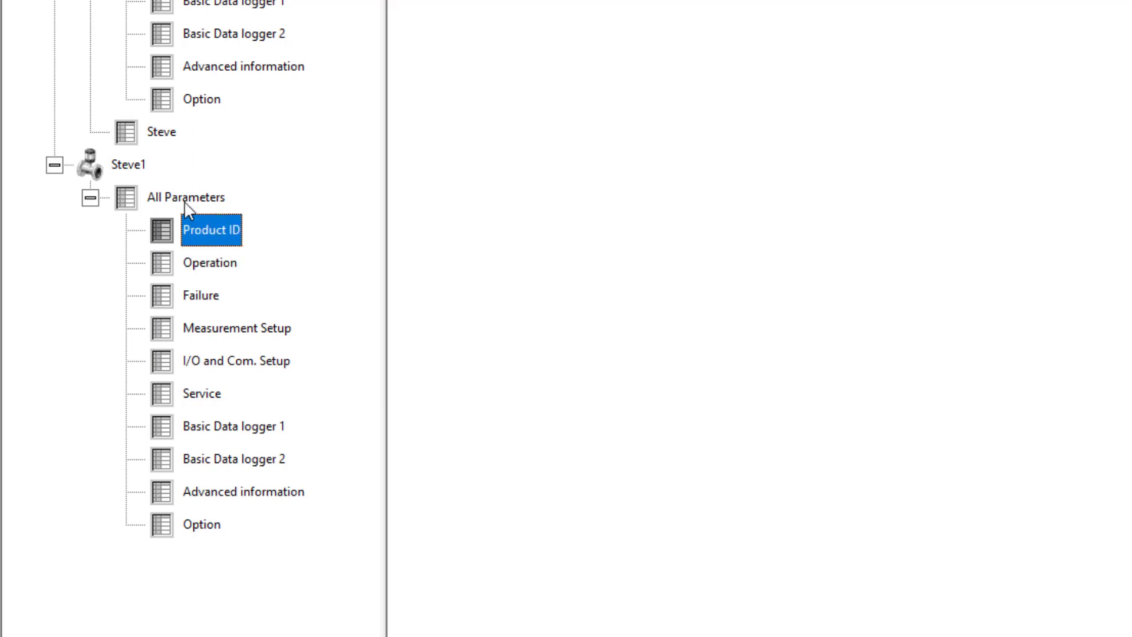
click(185, 203)
right_click(185, 203)
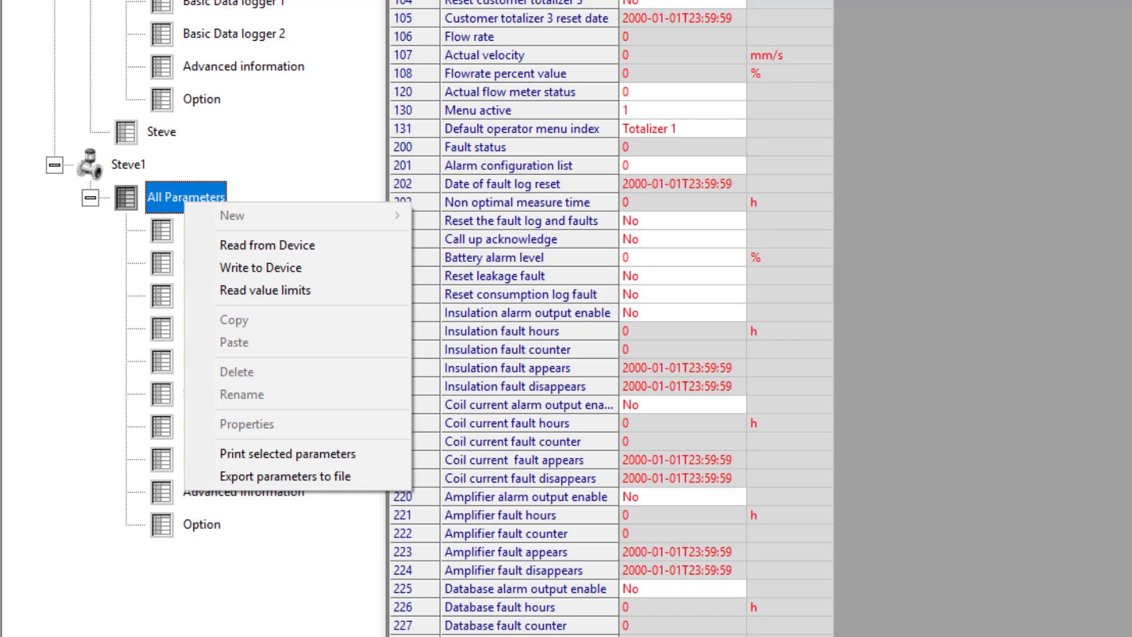
click(1074, 193)
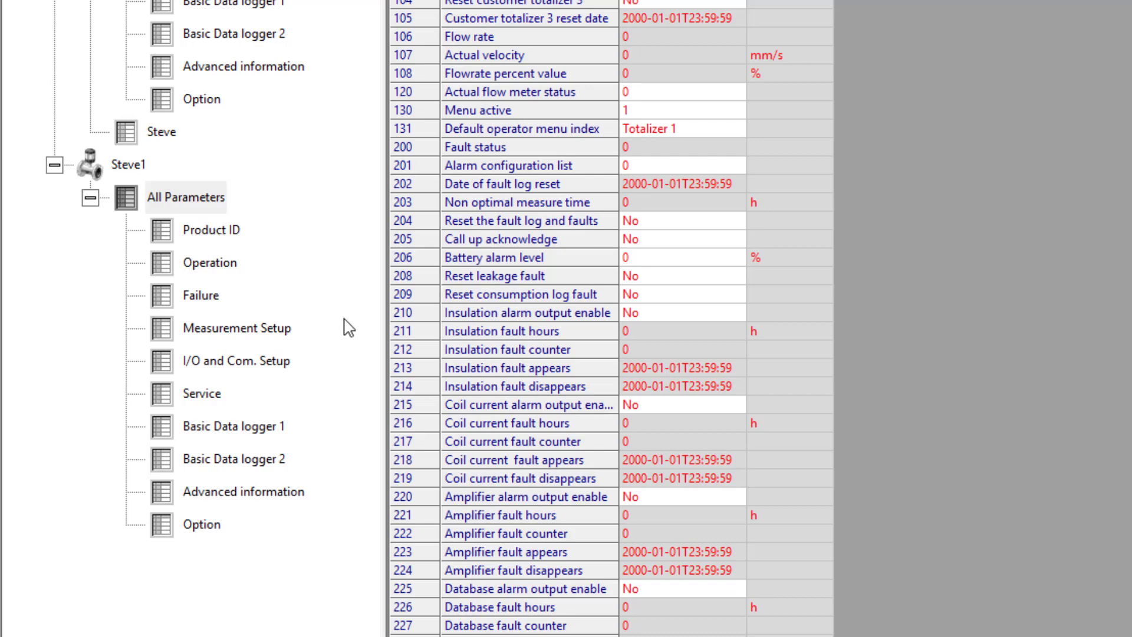
Write Steve1's Fixed flow mode enable parameter to the device, entering the device password
click(179, 399)
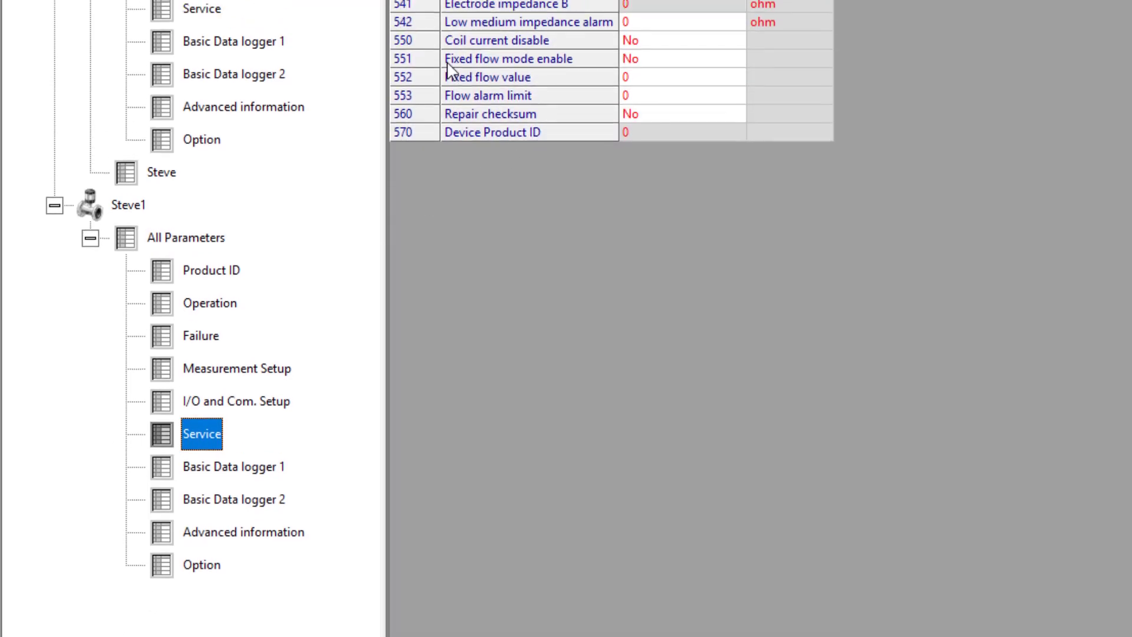
click(448, 65)
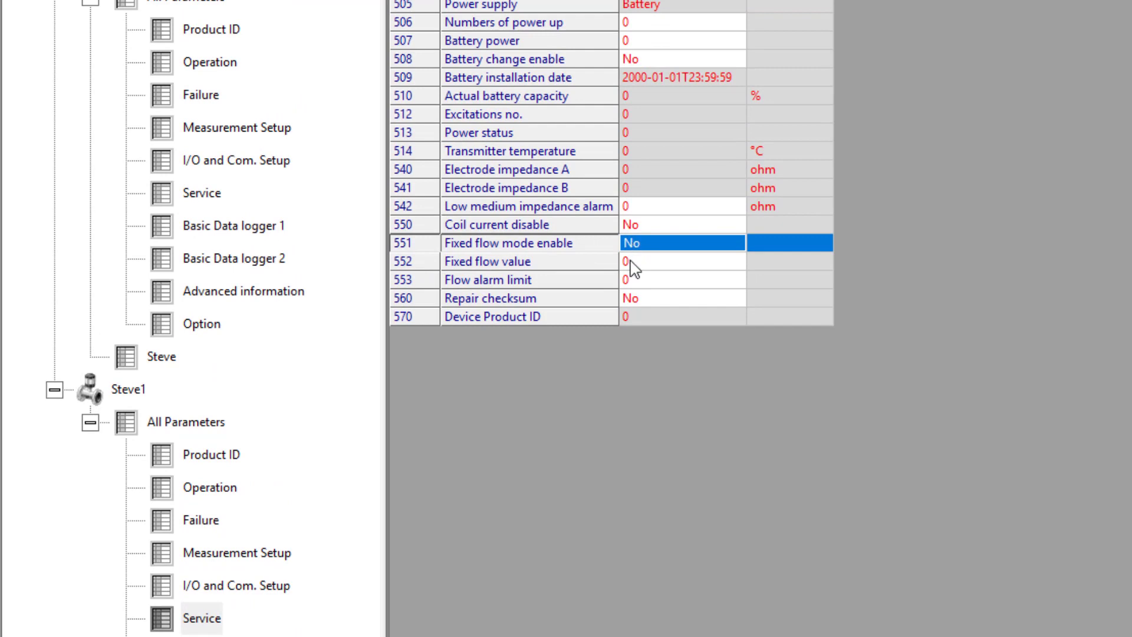
click(629, 268)
click(639, 245)
right_click(639, 243)
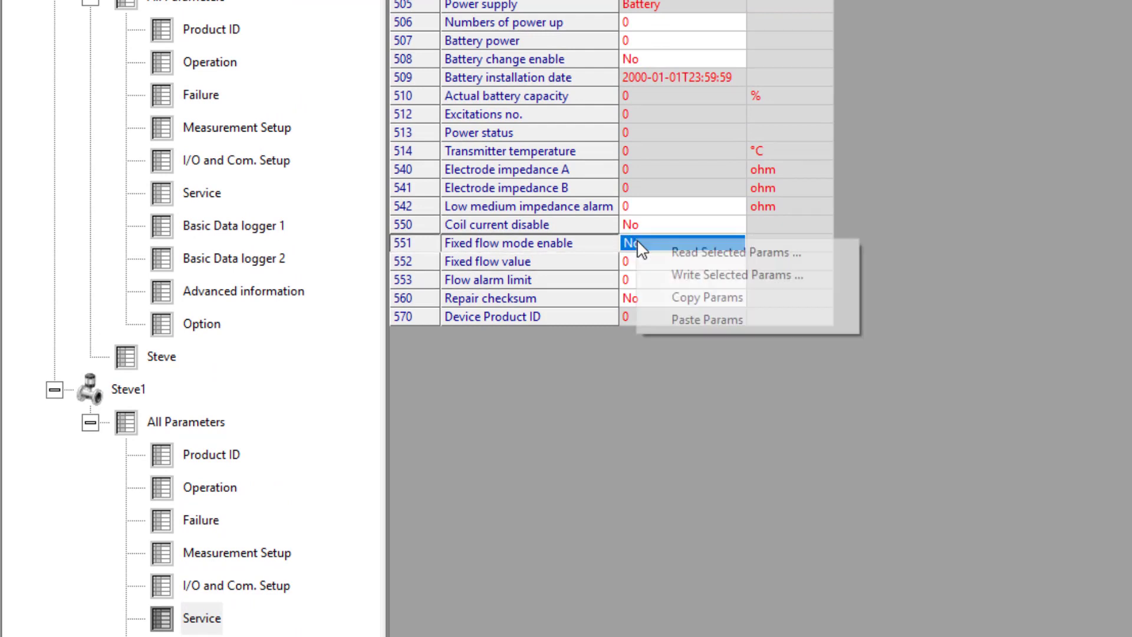
click(718, 283)
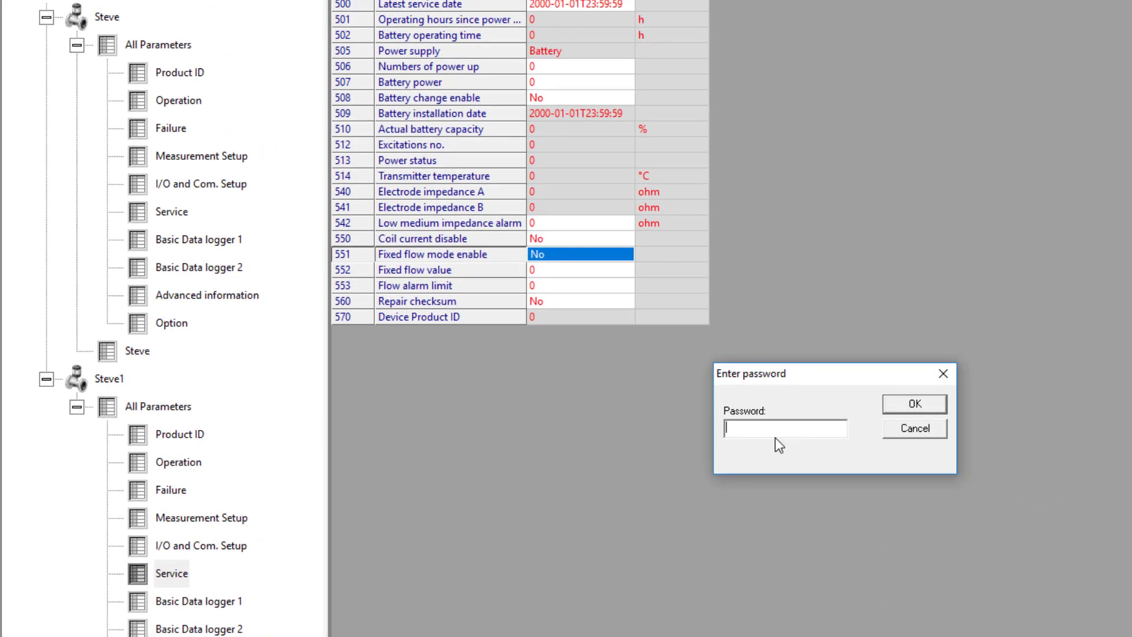
text(****)
click(930, 405)
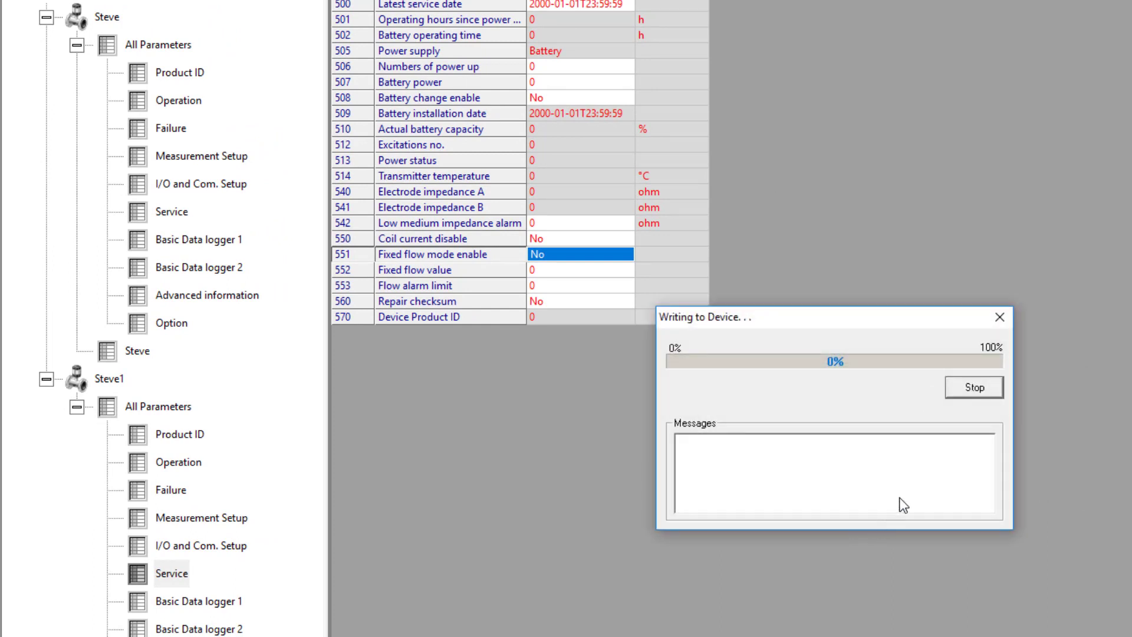
click(979, 390)
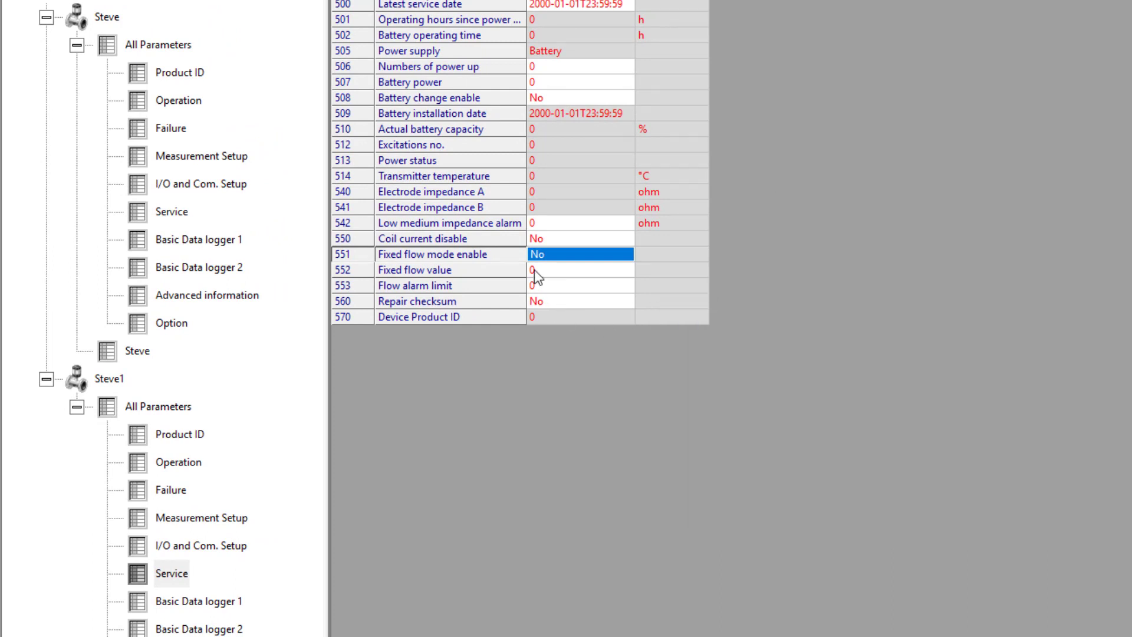
Read the Fixed flow value from the device, which shows 5
click(540, 256)
click(547, 257)
click(538, 270)
right_click(541, 268)
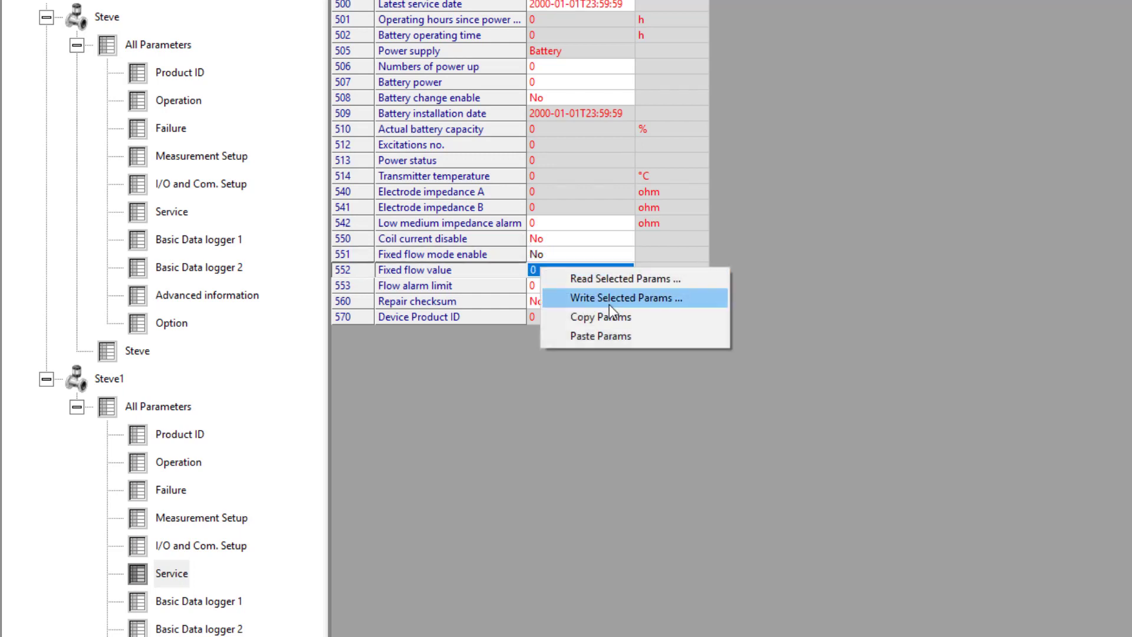
key(Escape)
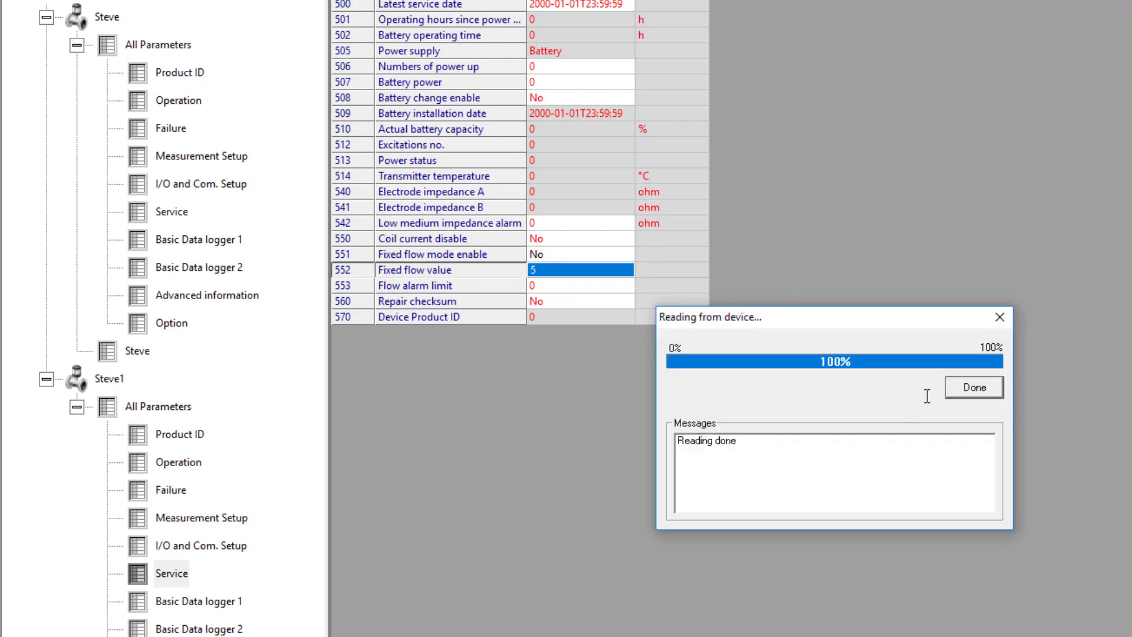
click(979, 392)
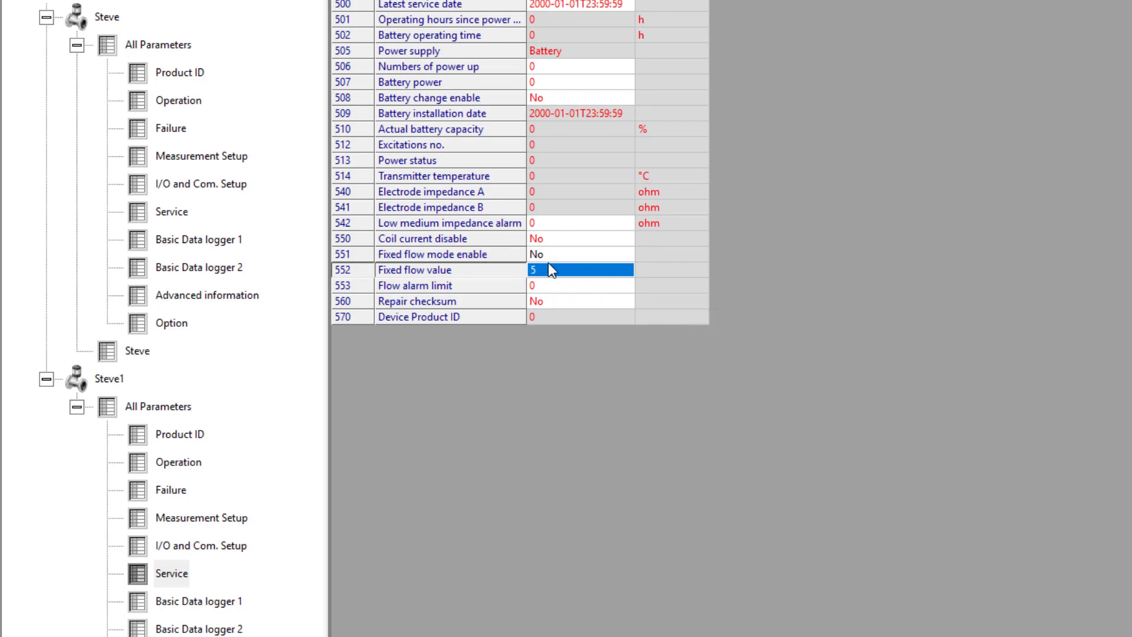
Change Steve1's Fixed flow mode enable to Yes
click(448, 286)
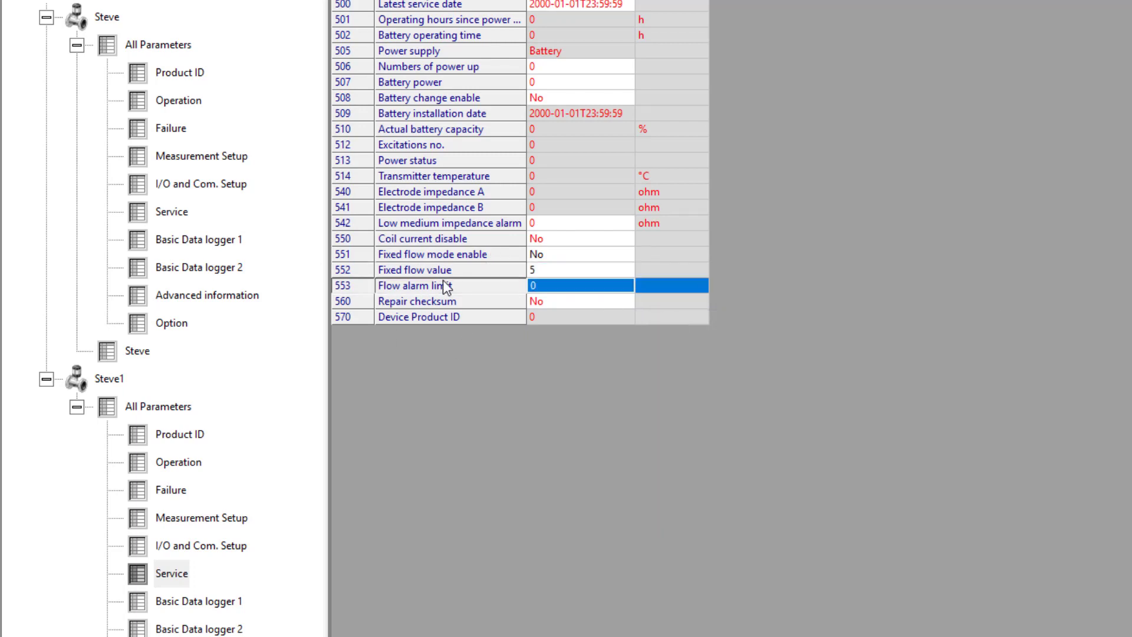
click(568, 258)
right_click(569, 258)
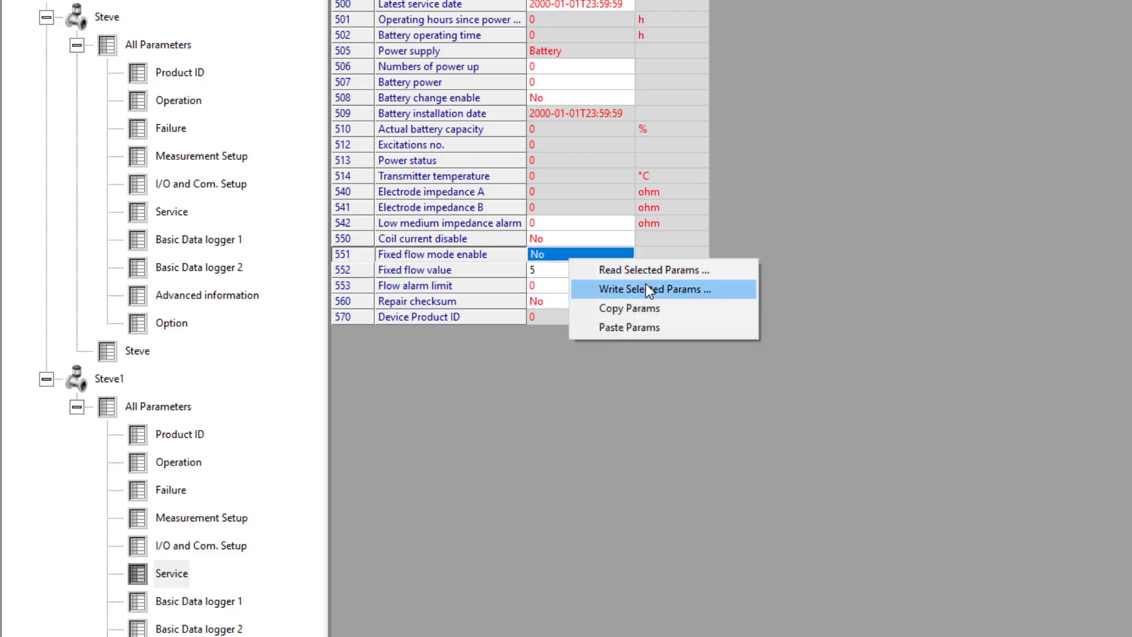
double_click(555, 258)
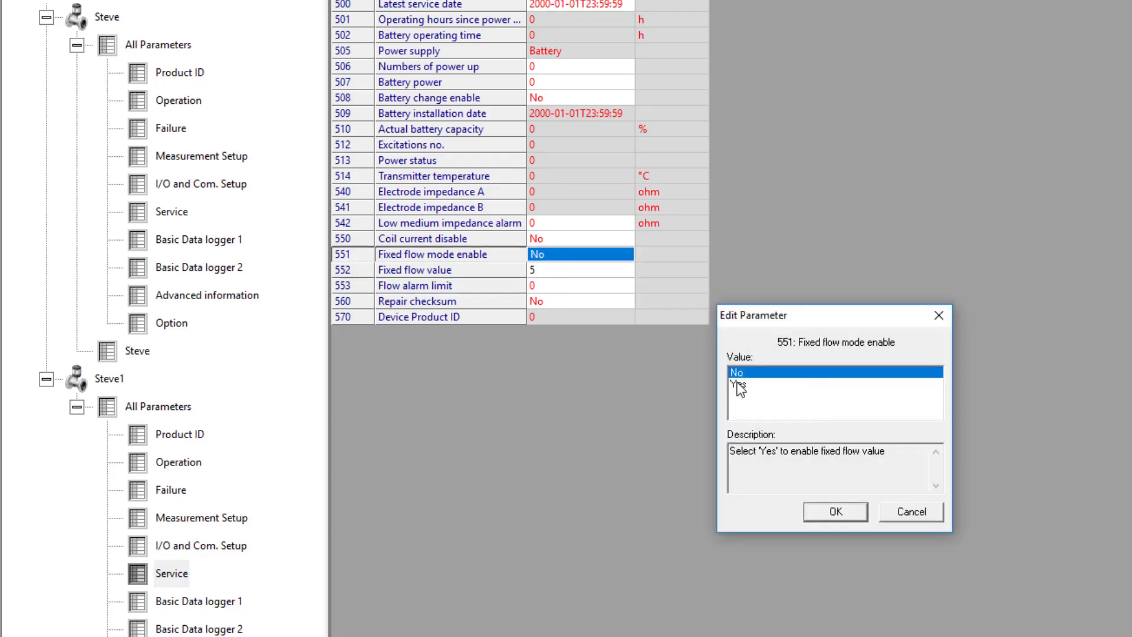
click(808, 385)
click(818, 517)
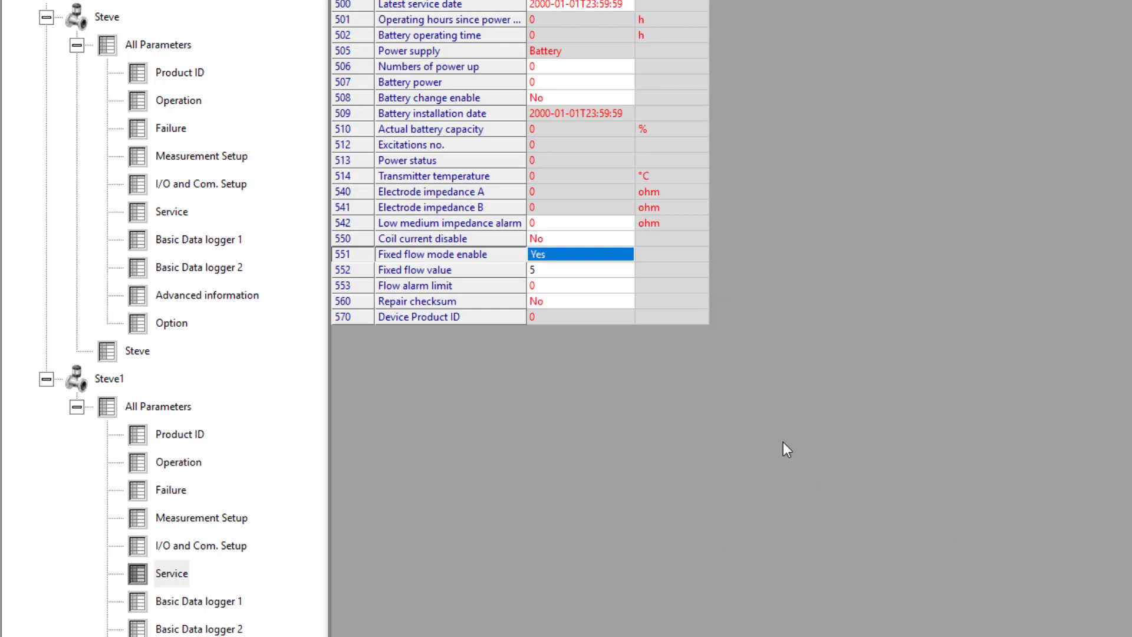
Write the Yes value for Fixed flow mode enable to the device
right_click(553, 256)
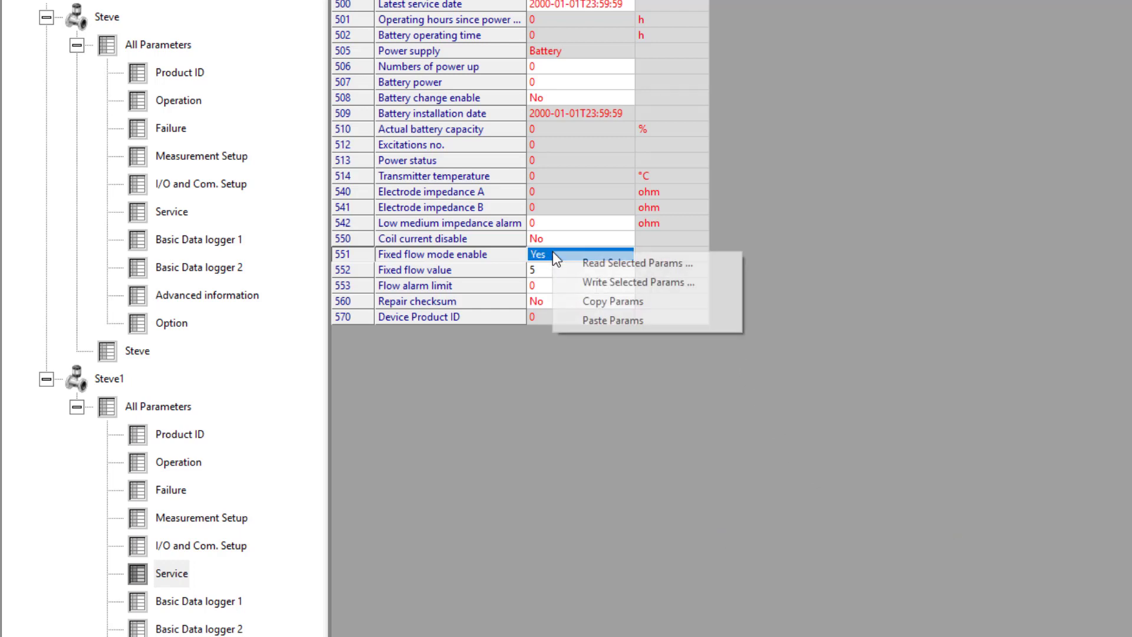
click(608, 283)
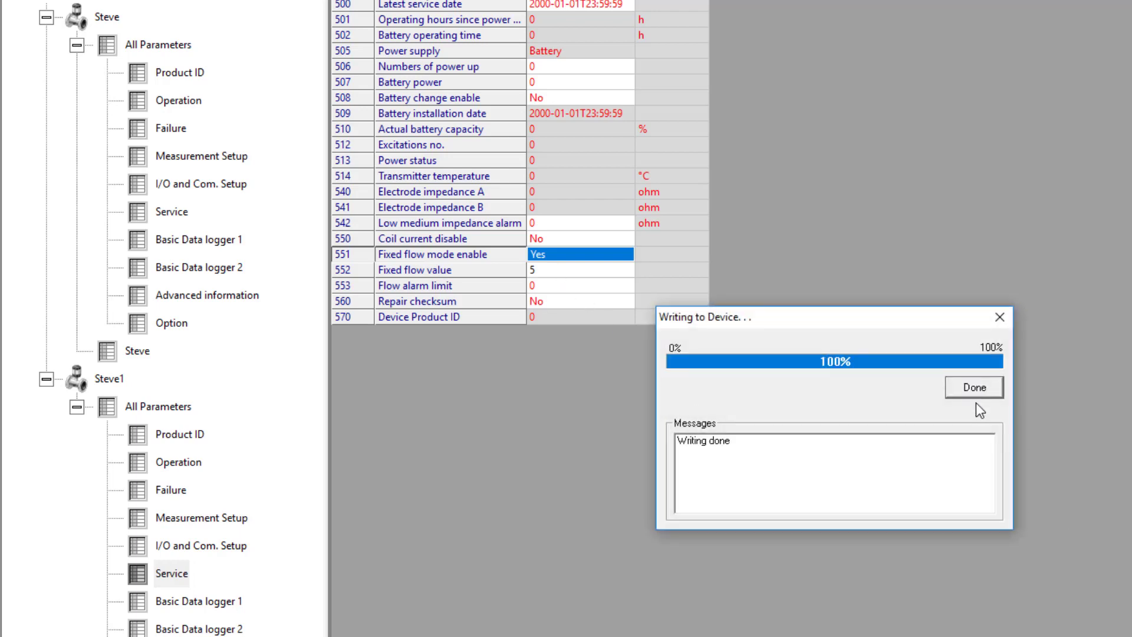
click(976, 387)
click(546, 273)
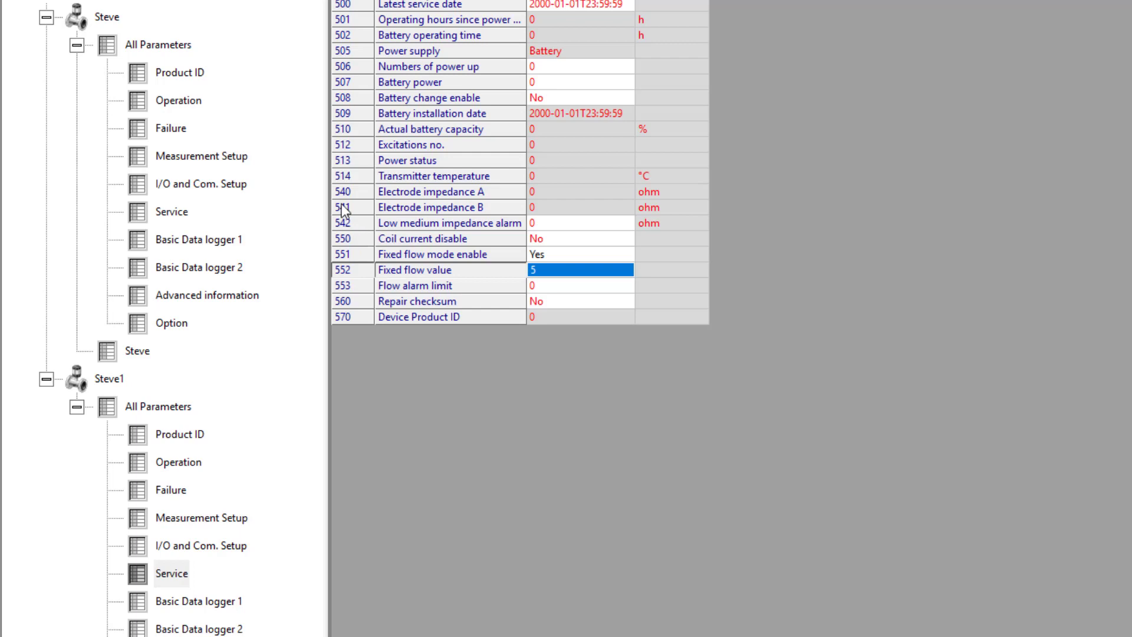
Re-read Steve's Operation rows from Flow rate to Menu active, then return to Steve1's Service parameters
click(170, 104)
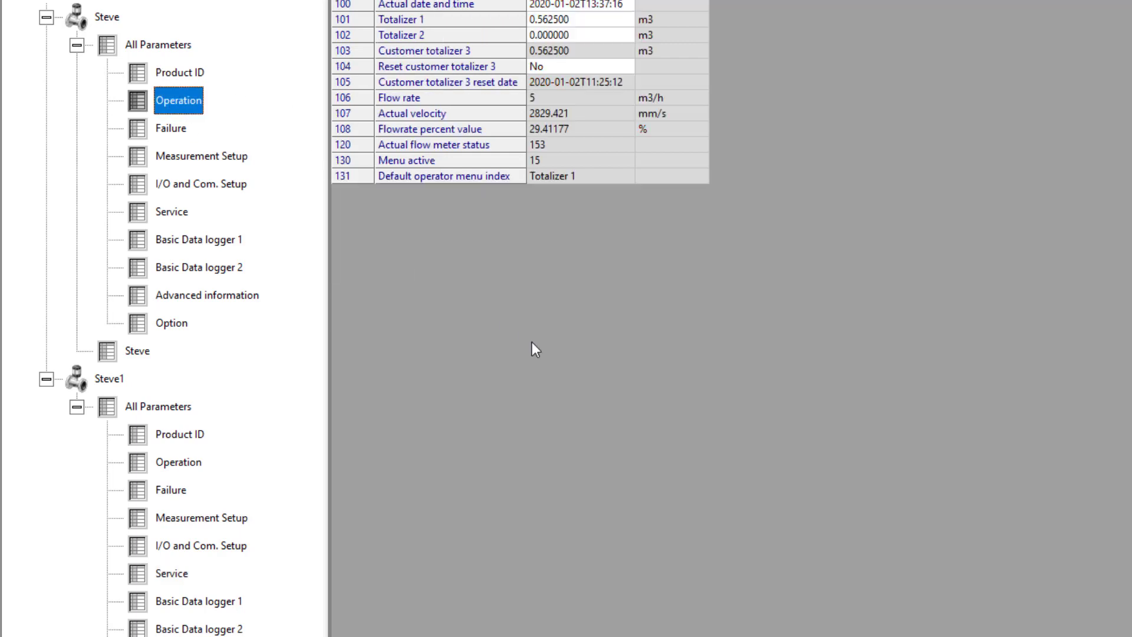
click(404, 100)
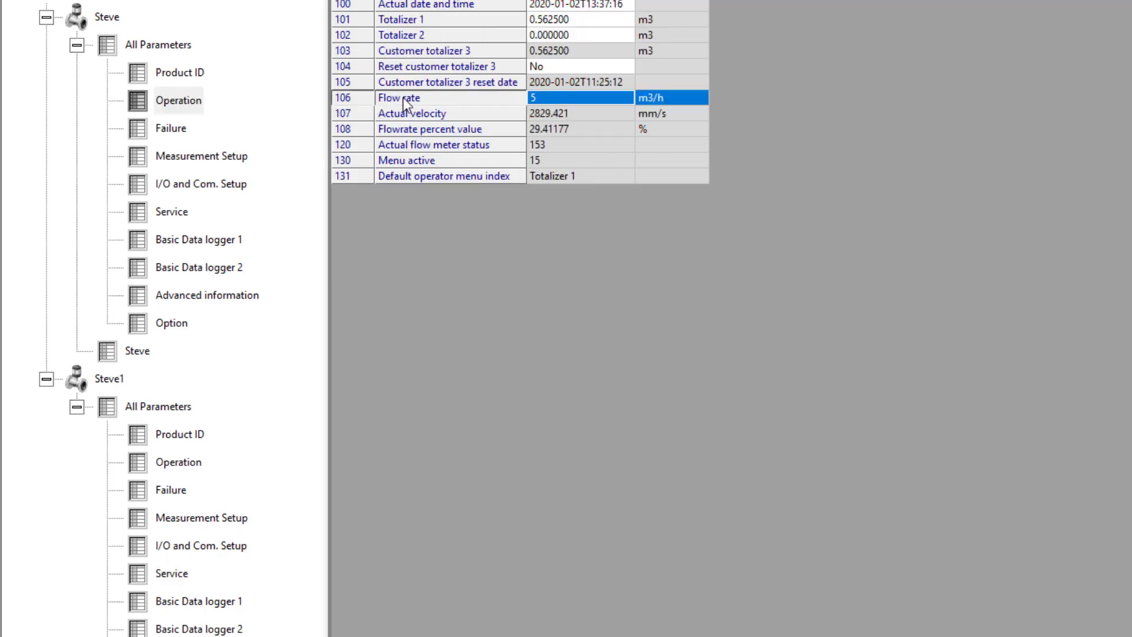
shift+click(419, 159)
right_click(587, 98)
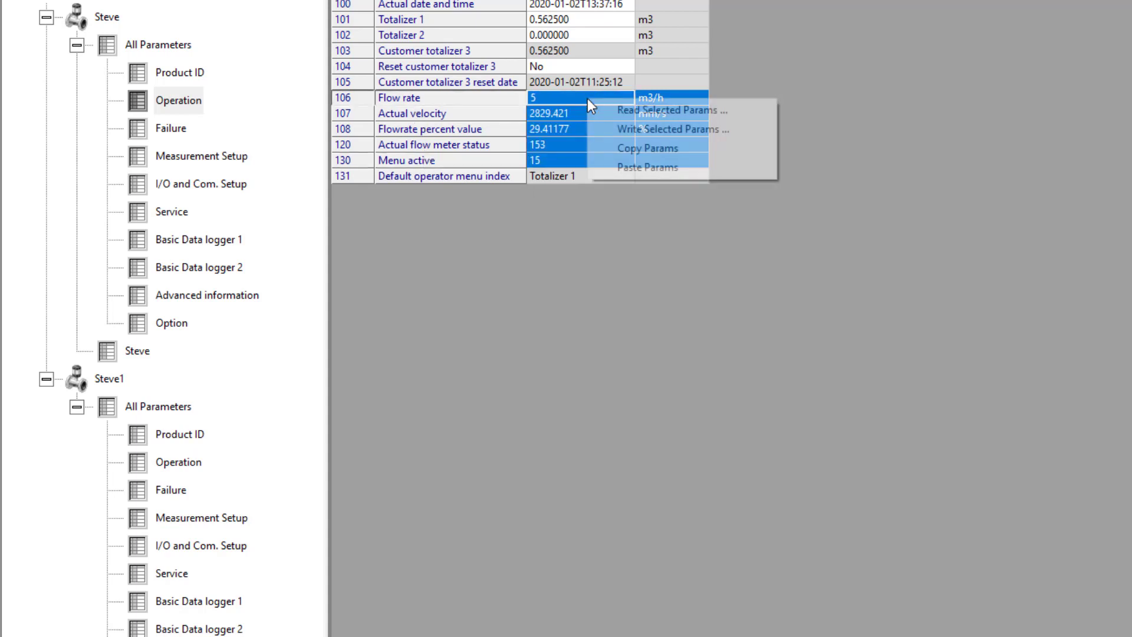
click(640, 110)
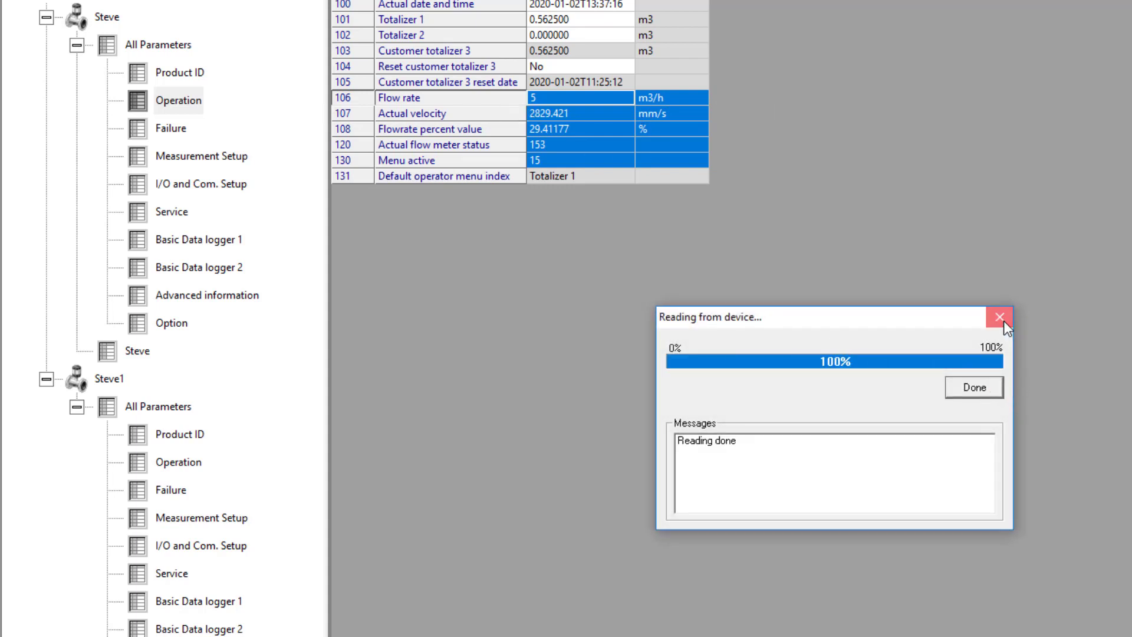
click(988, 389)
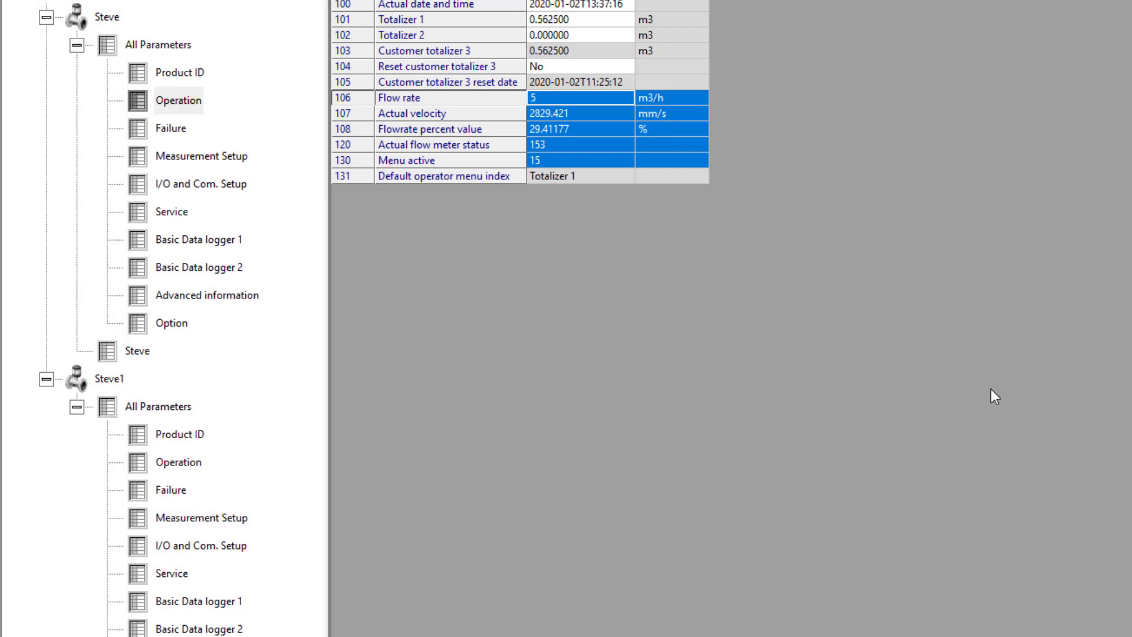
click(168, 574)
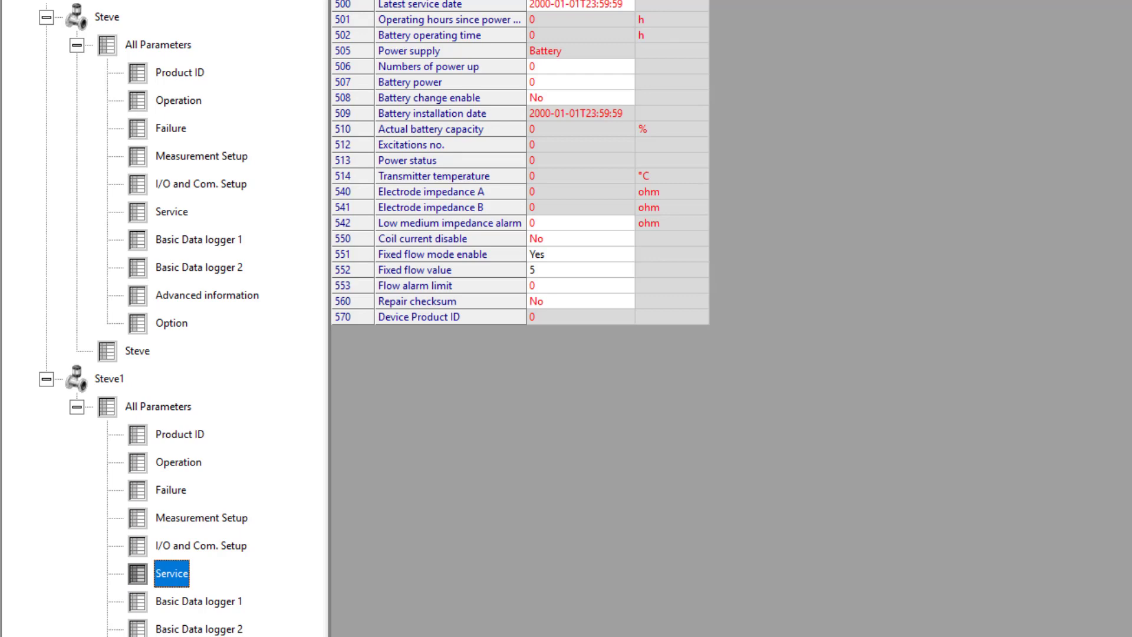